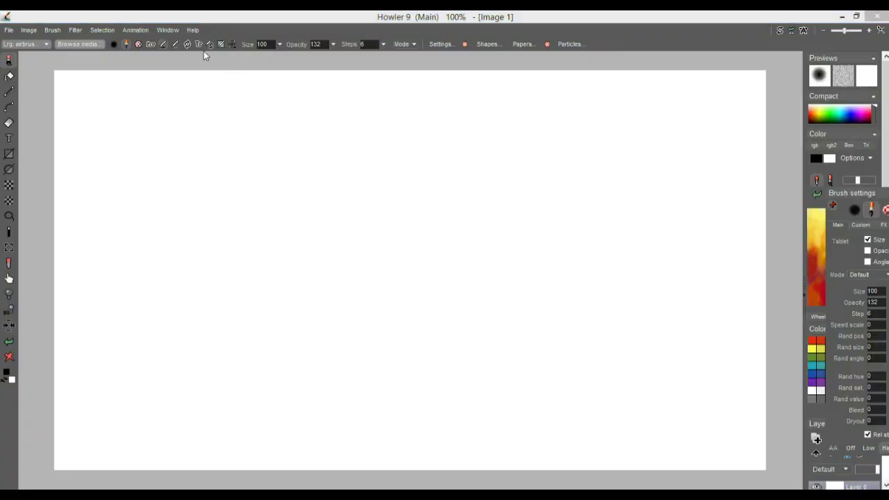
# Step: Bring the partly hidden floating Brush settings window into view and close it, keeping the side panels shown
pyautogui.click(804, 297)
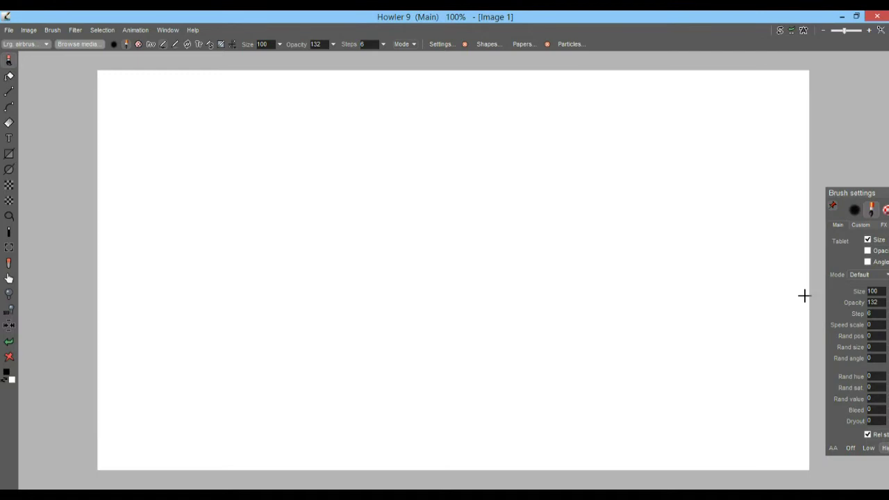
pyautogui.moveTo(859, 196)
pyautogui.mouseDown()
pyautogui.moveTo(761, 155)
pyautogui.moveTo(820, 91)
pyautogui.mouseUp()
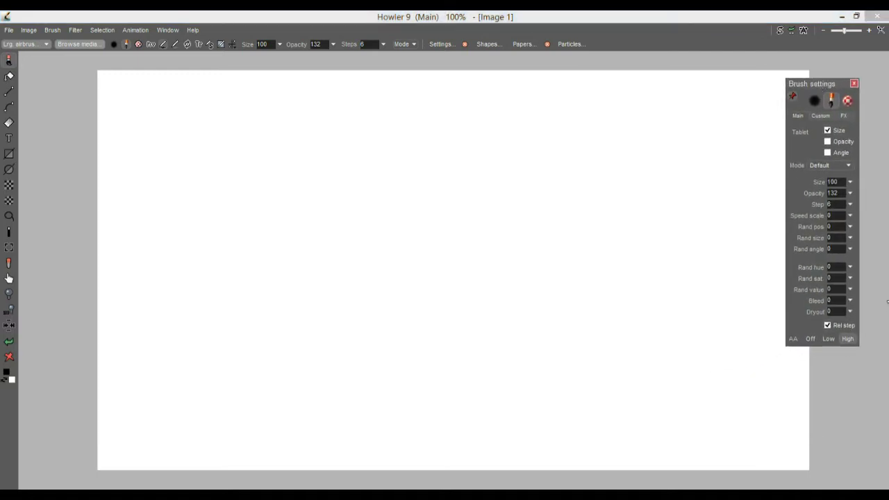
pyautogui.click(886, 301)
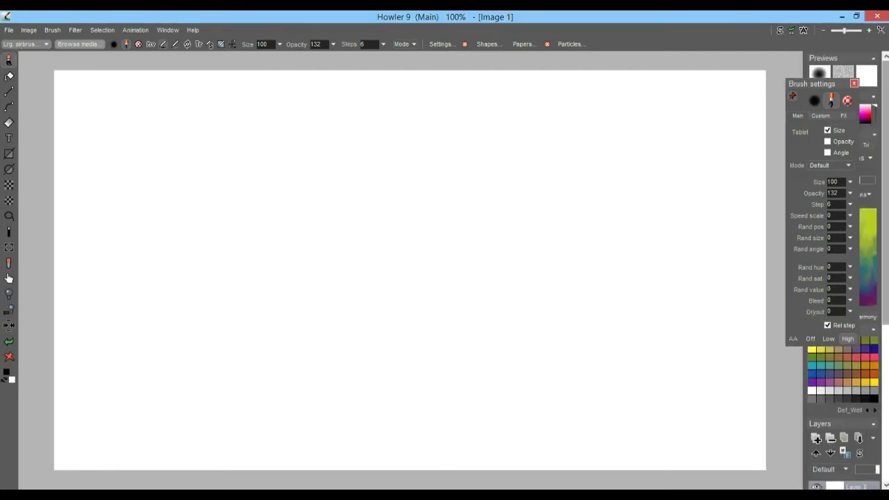
pyautogui.moveTo(812, 82)
pyautogui.mouseDown()
pyautogui.moveTo(776, 97)
pyautogui.moveTo(744, 143)
pyautogui.moveTo(753, 138)
pyautogui.mouseUp()
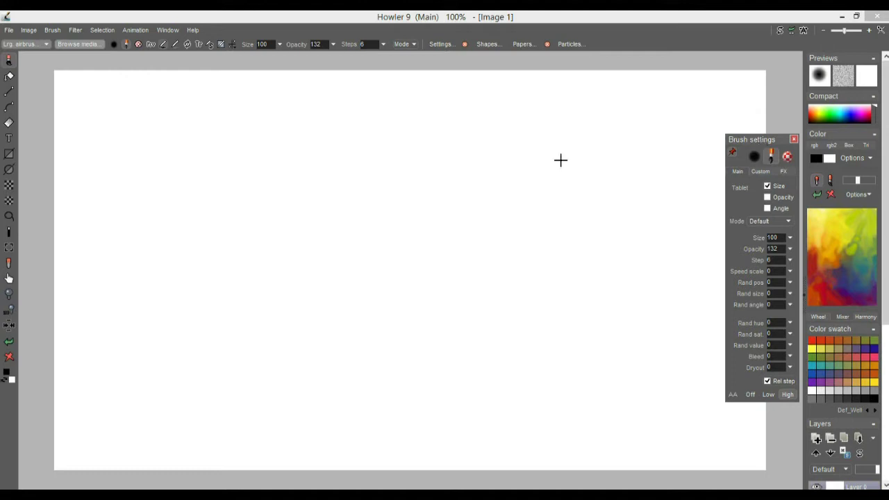
pyautogui.moveTo(783, 143)
pyautogui.mouseDown()
pyautogui.moveTo(738, 162)
pyautogui.moveTo(782, 207)
pyautogui.mouseUp()
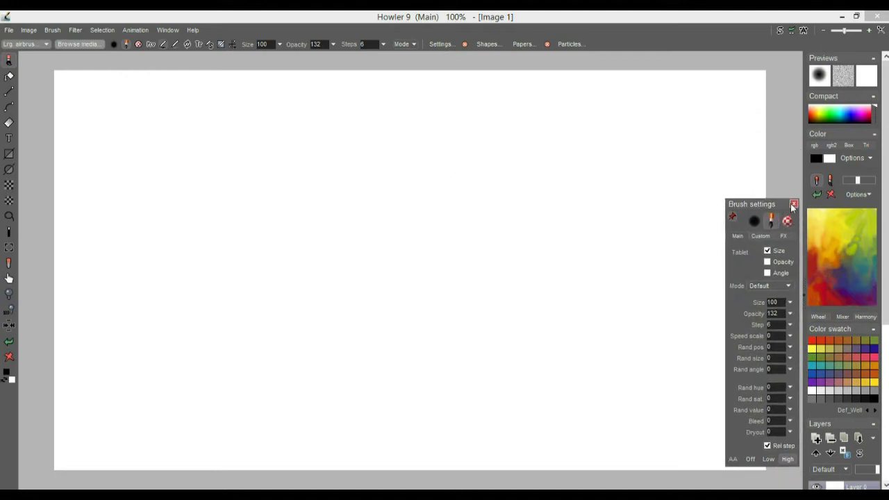
pyautogui.click(793, 204)
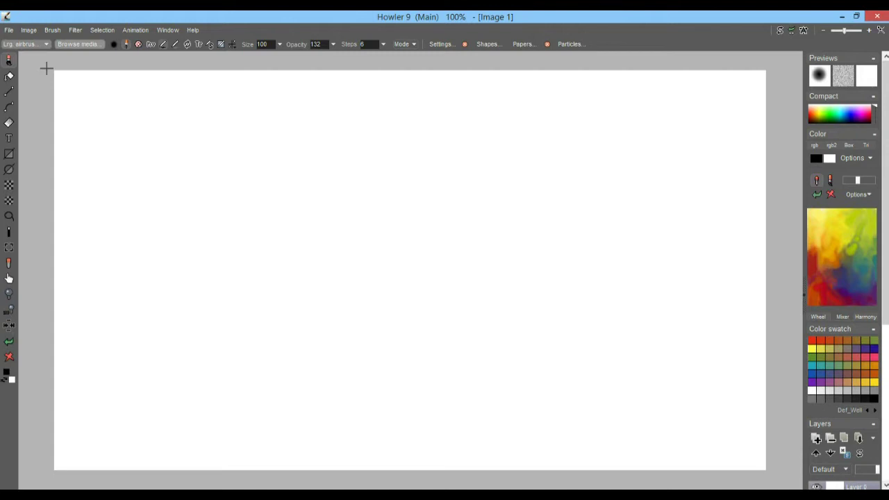
# Step: Render plasma noise over the blank canvas in white and black with scale 7, the 2 tone colour model and Opaque mode
pyautogui.click(75, 31)
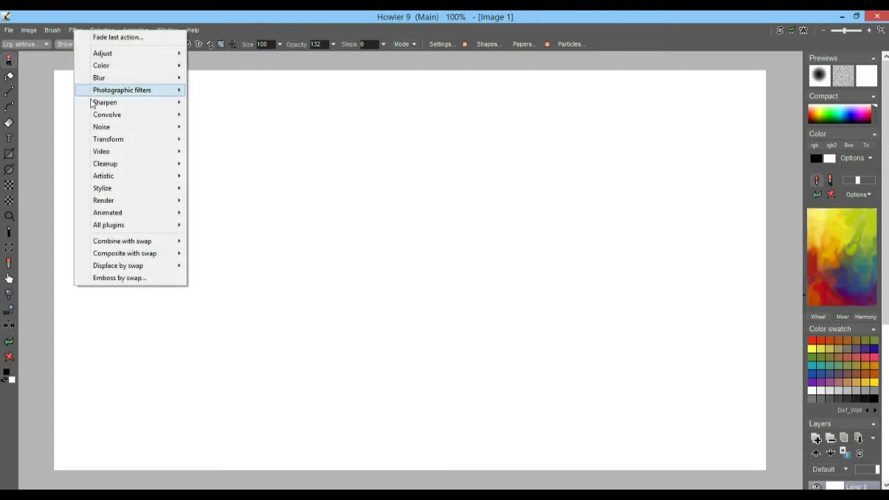
pyautogui.moveTo(118, 141)
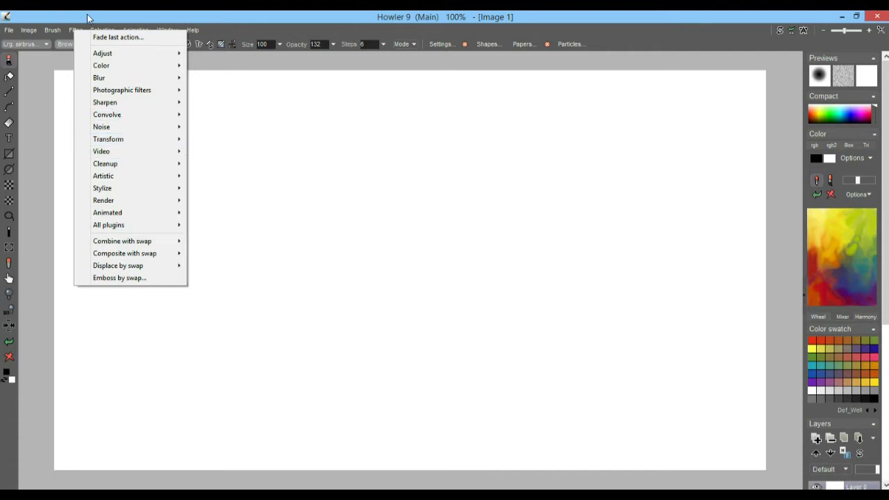
pyautogui.click(79, 26)
pyautogui.click(78, 31)
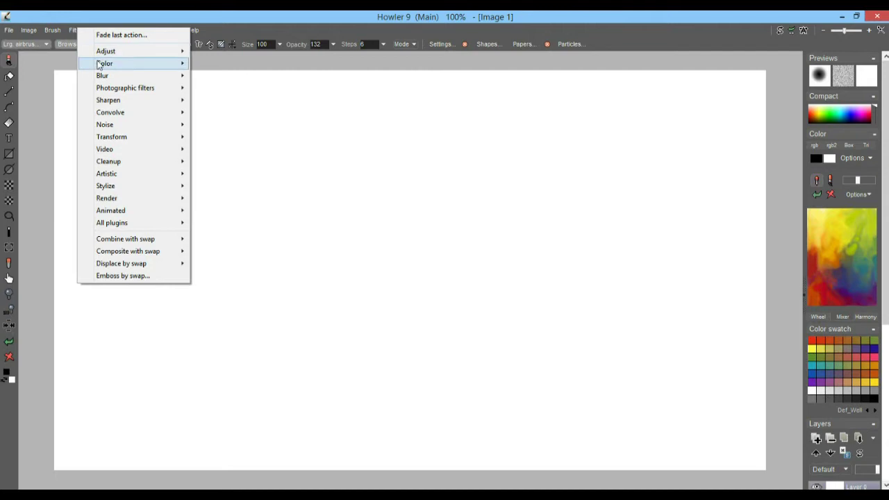
pyautogui.moveTo(152, 54)
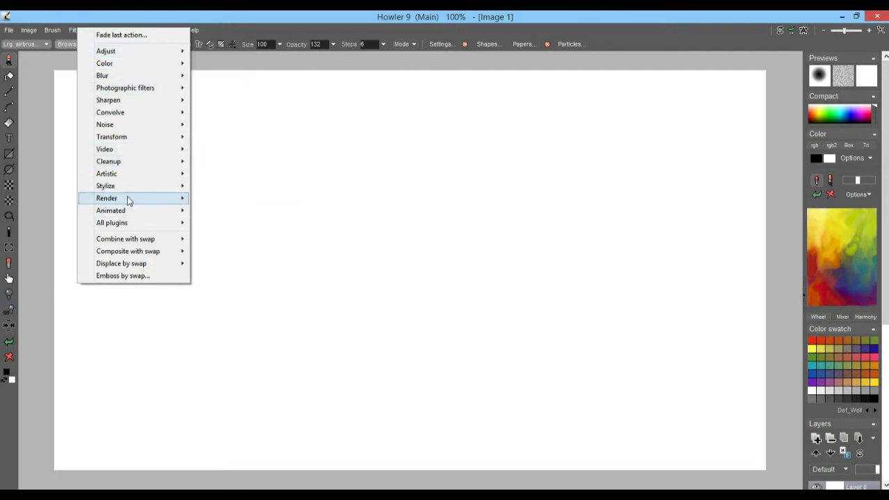
pyautogui.moveTo(129, 199)
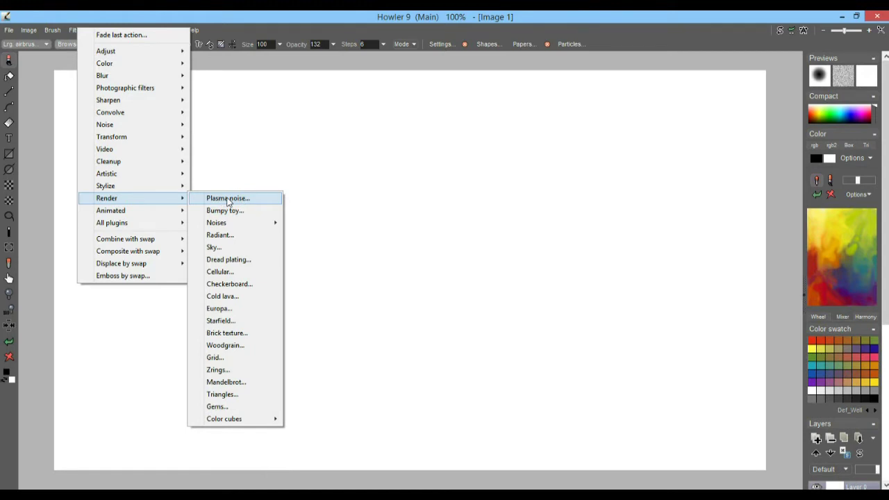
pyautogui.click(229, 200)
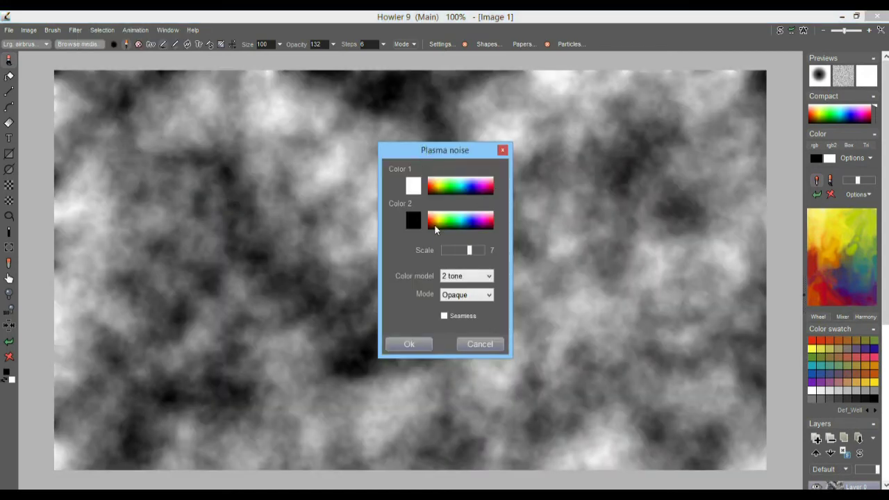
pyautogui.click(409, 345)
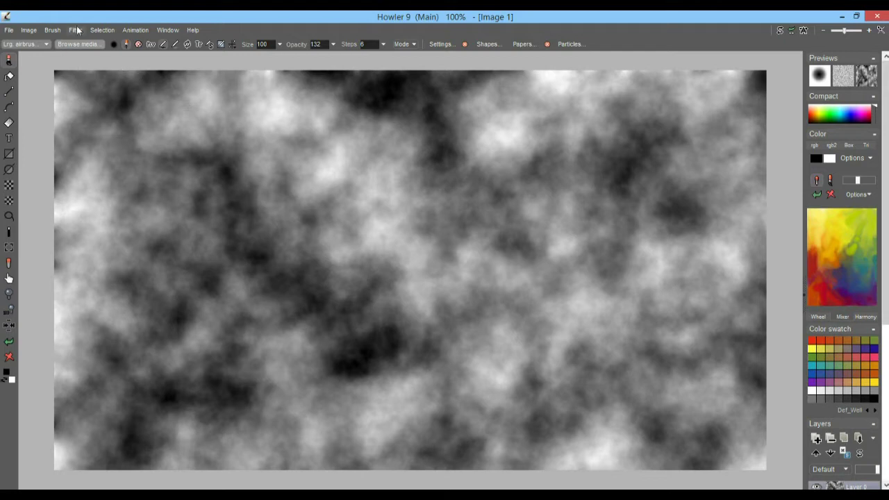
# Step: Choose the Airbrush 200 brush and paint soft black and white strokes over the centre of the clouds
pyautogui.click(34, 45)
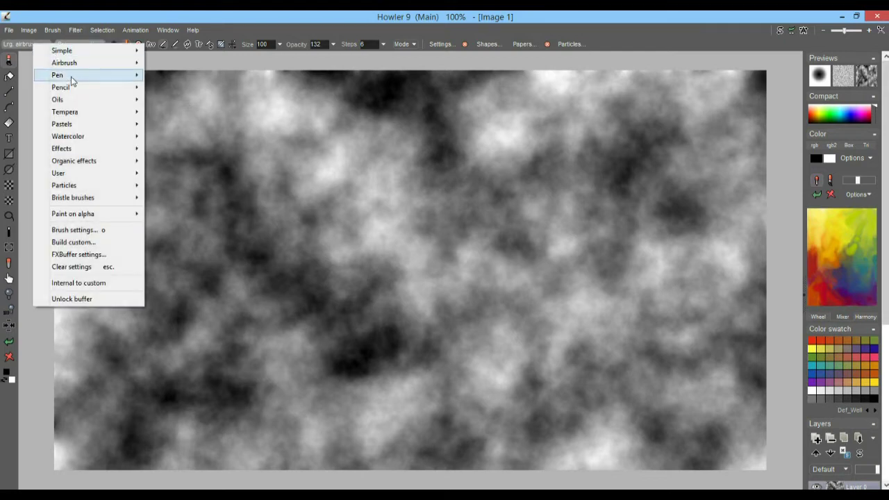
pyautogui.moveTo(85, 65)
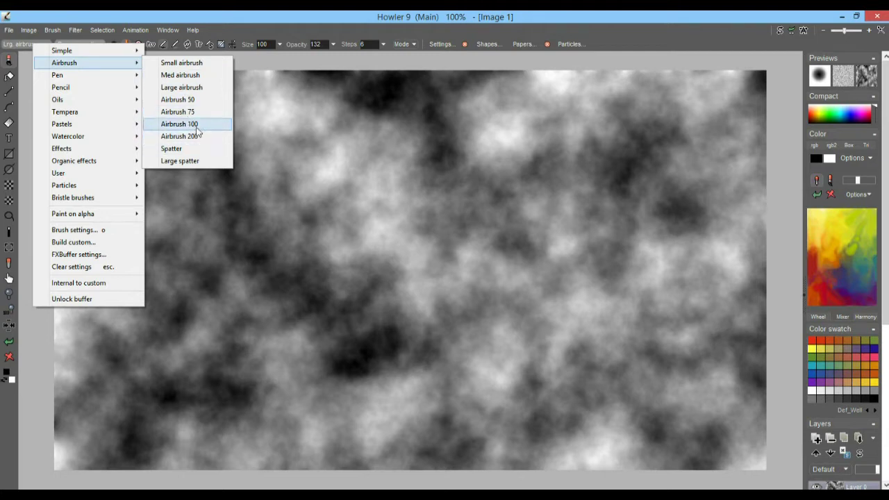
pyautogui.click(196, 136)
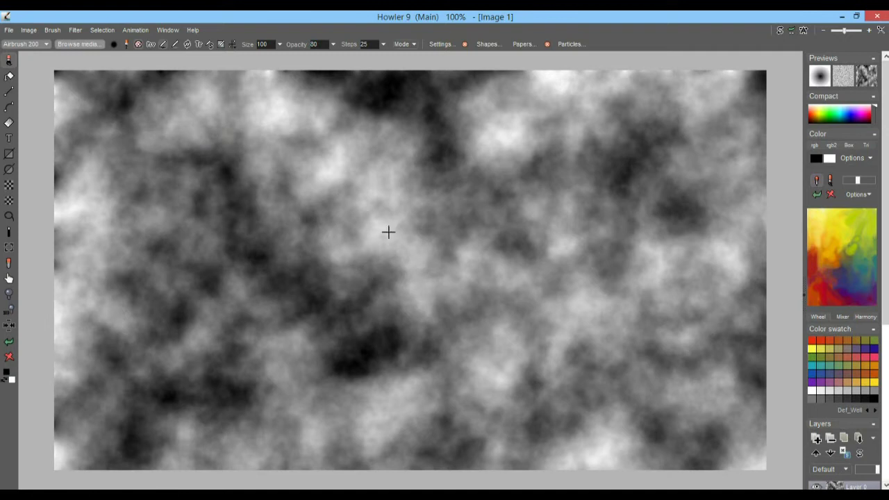
pyautogui.moveTo(422, 248); pyautogui.dragTo(388, 258)
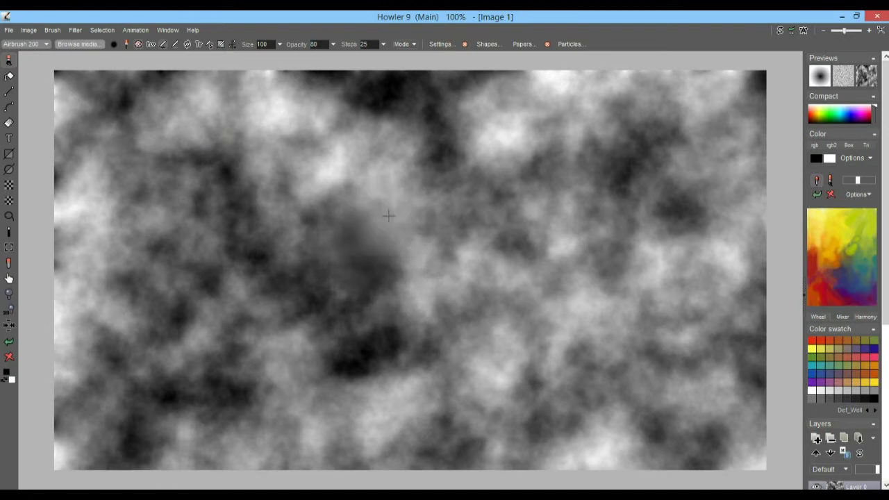
pyautogui.moveTo(370, 223); pyautogui.dragTo(407, 268, button='right')
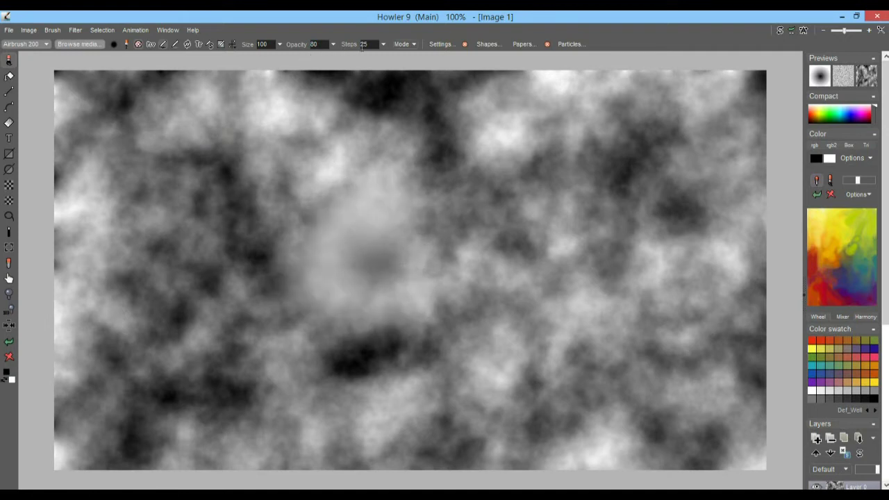
# Step: Set the airbrush's random position (Rand pos) to 100 in the brush settings
pyautogui.click(442, 43)
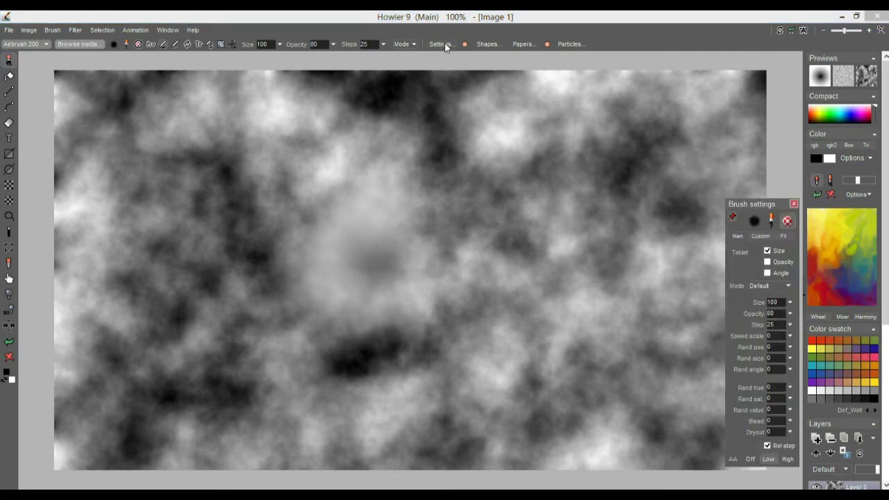
pyautogui.moveTo(766, 202); pyautogui.dragTo(709, 89)
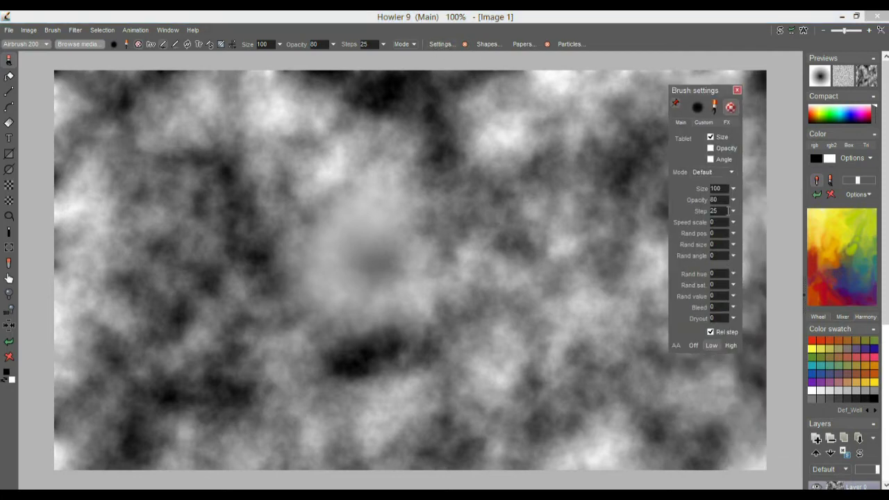
pyautogui.click(733, 234)
pyautogui.moveTo(690, 249); pyautogui.dragTo(723, 252)
# Step: Airbrush over the clouds, brightening the middle and fading all the canvas edges into black
pyautogui.moveTo(416, 250)
pyautogui.mouseDown()
pyautogui.moveTo(451, 257)
pyautogui.moveTo(500, 223)
pyautogui.moveTo(407, 229)
pyautogui.moveTo(472, 276)
pyautogui.moveTo(418, 264)
pyautogui.moveTo(243, 256)
pyautogui.moveTo(236, 291)
pyautogui.moveTo(522, 323)
pyautogui.moveTo(556, 291)
pyautogui.moveTo(368, 181)
pyautogui.moveTo(341, 268)
pyautogui.moveTo(554, 210)
pyautogui.moveTo(417, 389)
pyautogui.moveTo(257, 347)
pyautogui.moveTo(415, 344)
pyautogui.mouseUp()
pyautogui.moveTo(98, 116)
pyautogui.mouseDown()
pyautogui.moveTo(87, 127)
pyautogui.moveTo(66, 361)
pyautogui.moveTo(62, 243)
pyautogui.moveTo(90, 111)
pyautogui.moveTo(88, 431)
pyautogui.moveTo(62, 417)
pyautogui.moveTo(113, 476)
pyautogui.moveTo(416, 458)
pyautogui.moveTo(639, 465)
pyautogui.moveTo(760, 437)
pyautogui.moveTo(732, 46)
pyautogui.moveTo(611, 76)
pyautogui.moveTo(720, 88)
pyautogui.moveTo(757, 311)
pyautogui.moveTo(715, 430)
pyautogui.moveTo(605, 448)
pyautogui.moveTo(575, 472)
pyautogui.moveTo(566, 451)
pyautogui.mouseUp()
pyautogui.moveTo(412, 427)
pyautogui.mouseDown()
pyautogui.moveTo(454, 466)
pyautogui.moveTo(269, 468)
pyautogui.moveTo(158, 457)
pyautogui.moveTo(433, 461)
pyautogui.moveTo(180, 444)
pyautogui.moveTo(92, 456)
pyautogui.moveTo(17, 389)
pyautogui.moveTo(54, 357)
pyautogui.moveTo(99, 433)
pyautogui.moveTo(76, 365)
pyautogui.mouseUp()
pyautogui.moveTo(106, 268)
pyautogui.mouseDown()
pyautogui.moveTo(63, 281)
pyautogui.moveTo(41, 274)
pyautogui.moveTo(52, 444)
pyautogui.mouseUp()
pyautogui.moveTo(45, 76)
pyautogui.mouseDown()
pyautogui.moveTo(90, 93)
pyautogui.moveTo(120, 72)
pyautogui.moveTo(300, 77)
pyautogui.moveTo(317, 70)
pyautogui.moveTo(246, 75)
pyautogui.moveTo(388, 77)
pyautogui.moveTo(546, 101)
pyautogui.moveTo(645, 59)
pyautogui.moveTo(719, 76)
pyautogui.moveTo(788, 115)
pyautogui.moveTo(795, 198)
pyautogui.moveTo(764, 126)
pyautogui.moveTo(779, 261)
pyautogui.moveTo(753, 191)
pyautogui.moveTo(761, 326)
pyautogui.moveTo(750, 376)
pyautogui.moveTo(715, 429)
pyautogui.moveTo(527, 453)
pyautogui.moveTo(706, 440)
pyautogui.moveTo(764, 197)
pyautogui.mouseUp()
pyautogui.moveTo(580, 122)
pyautogui.mouseDown()
pyautogui.moveTo(559, 83)
pyautogui.moveTo(466, 80)
pyautogui.mouseUp()
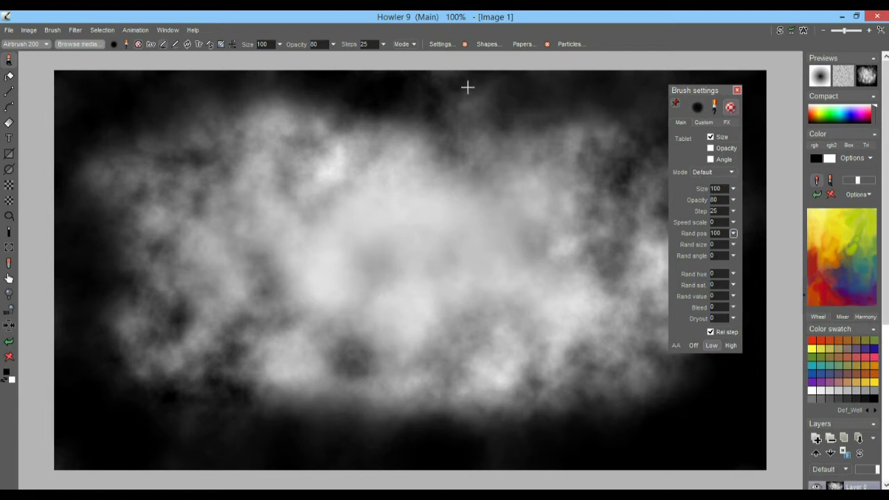
# Step: Airbrush a dark hollow into the right half of the cloud and soften the surrounding areas with lighter strokes
pyautogui.moveTo(625, 171)
pyautogui.mouseDown()
pyautogui.moveTo(543, 254)
pyautogui.moveTo(537, 282)
pyautogui.moveTo(575, 234)
pyautogui.moveTo(491, 267)
pyautogui.moveTo(505, 259)
pyautogui.moveTo(422, 270)
pyautogui.moveTo(437, 264)
pyautogui.moveTo(466, 283)
pyautogui.moveTo(586, 224)
pyautogui.moveTo(514, 254)
pyautogui.mouseUp()
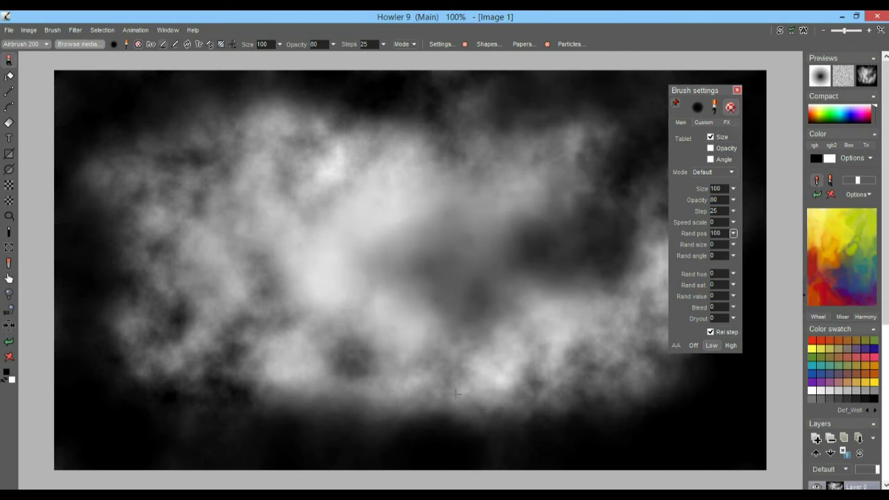
pyautogui.moveTo(292, 354)
pyautogui.mouseDown()
pyautogui.moveTo(286, 214)
pyautogui.moveTo(227, 219)
pyautogui.moveTo(227, 171)
pyautogui.moveTo(287, 168)
pyautogui.mouseUp()
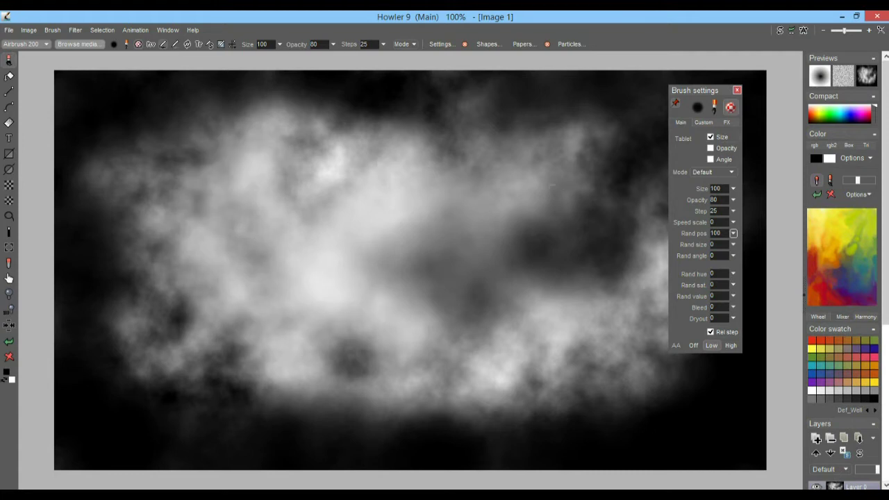
pyautogui.moveTo(552, 185); pyautogui.dragTo(460, 155)
pyautogui.moveTo(565, 320)
pyautogui.mouseDown()
pyautogui.moveTo(493, 318)
pyautogui.moveTo(511, 293)
pyautogui.moveTo(441, 319)
pyautogui.mouseUp()
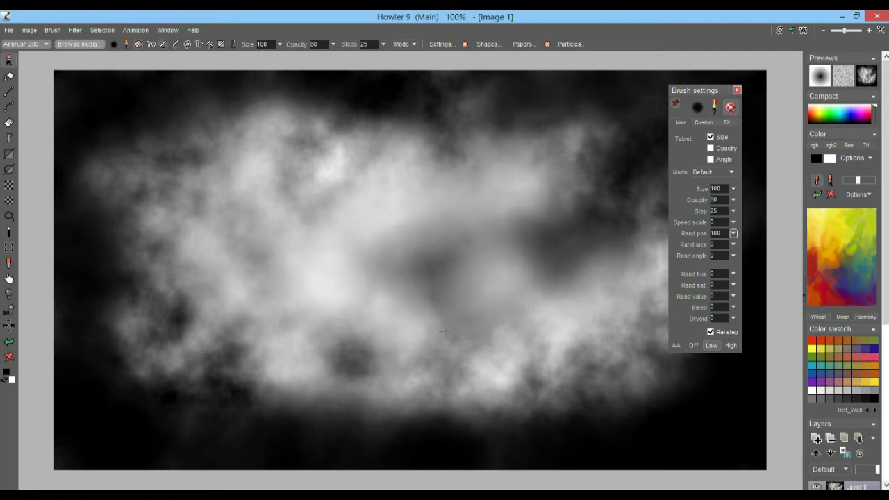
pyautogui.moveTo(477, 246)
pyautogui.mouseDown()
pyautogui.moveTo(510, 254)
pyautogui.moveTo(456, 261)
pyautogui.moveTo(432, 277)
pyautogui.moveTo(484, 269)
pyautogui.moveTo(514, 294)
pyautogui.mouseUp()
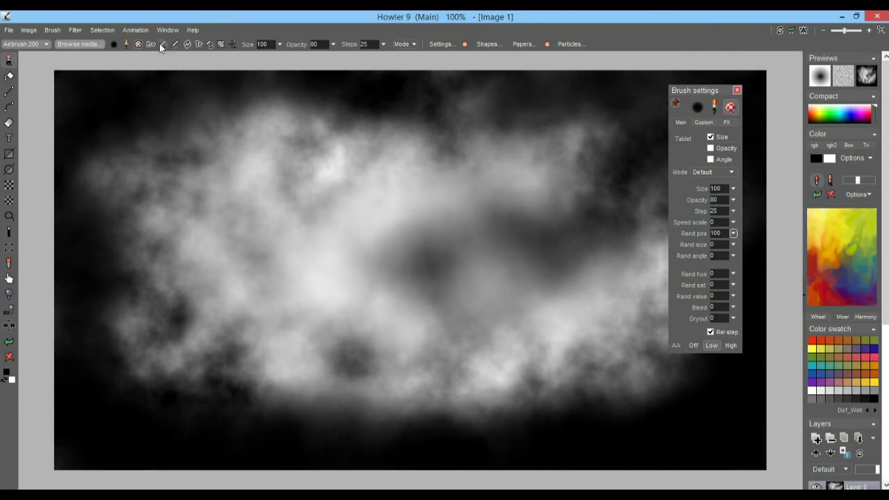
# Step: Store a copy of the painted cloud image and open the Curves adjustment
pyautogui.click(28, 31)
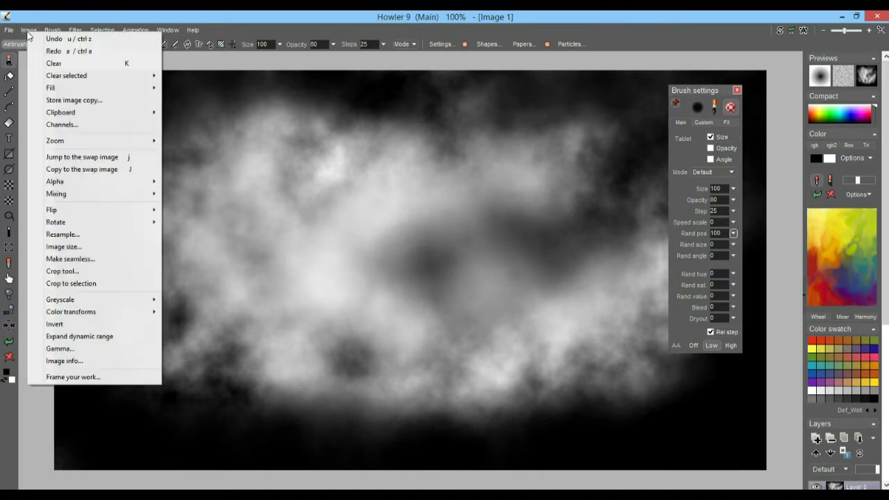
pyautogui.click(72, 100)
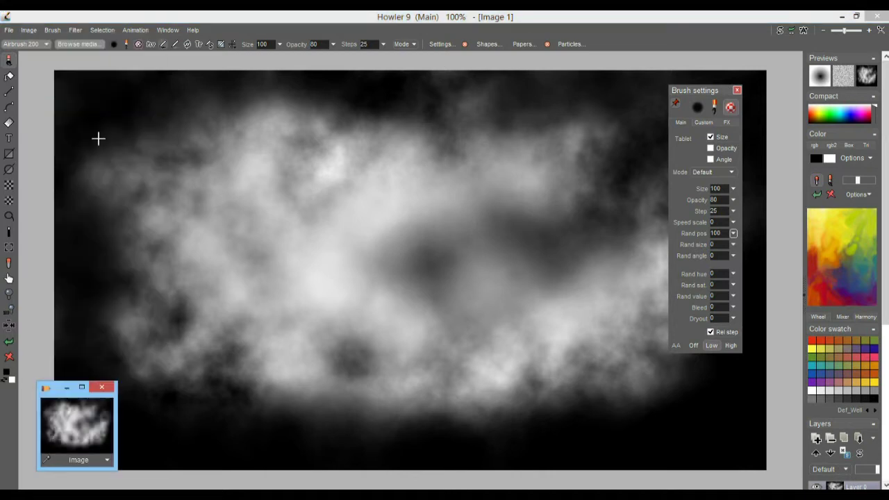
pyautogui.click(73, 31)
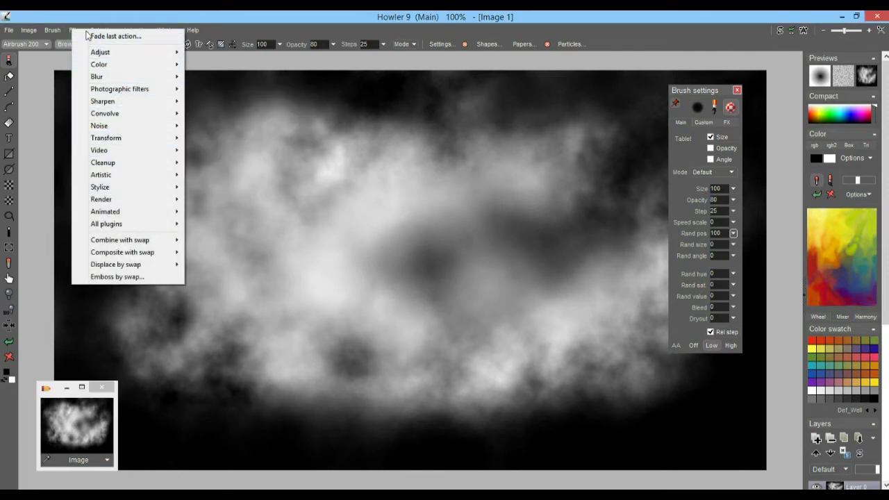
pyautogui.moveTo(109, 53)
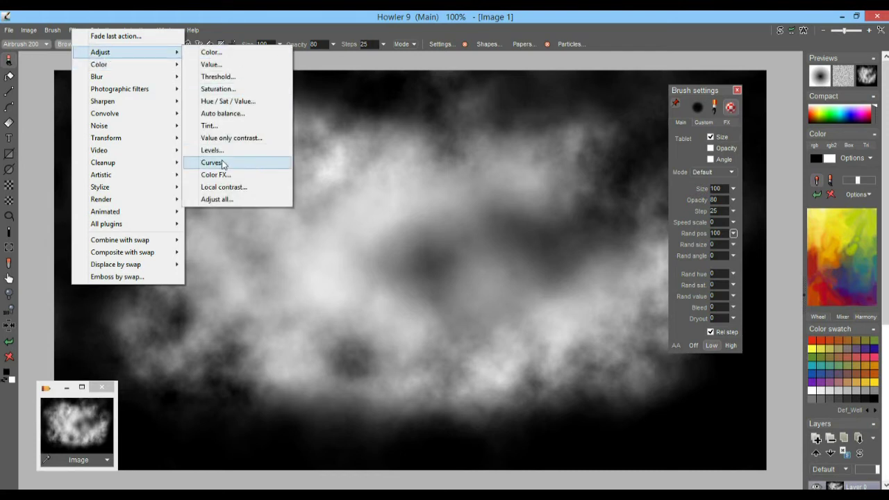
pyautogui.click(211, 163)
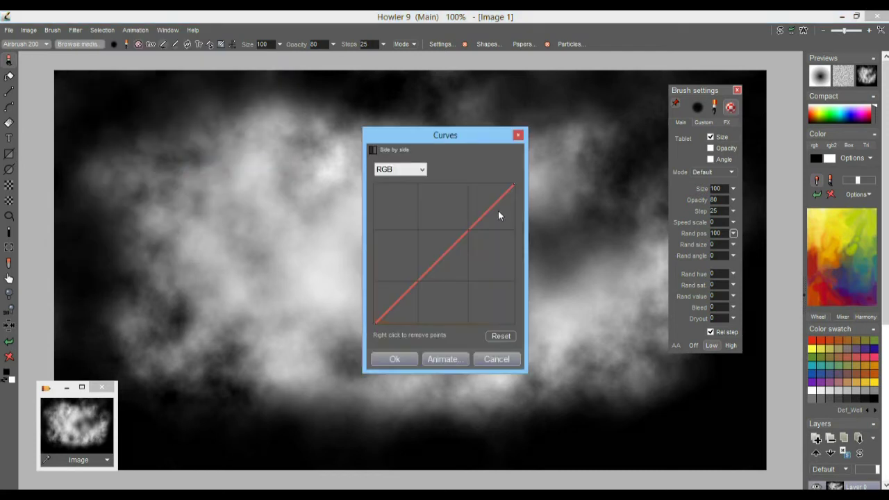
# Step: Try a steep RGB curve that darkens everything except the brightest cloud areas, and reset the curve
pyautogui.moveTo(502, 196)
pyautogui.mouseDown()
pyautogui.moveTo(435, 201)
pyautogui.moveTo(484, 199)
pyautogui.moveTo(489, 230)
pyautogui.moveTo(489, 197)
pyautogui.moveTo(503, 189)
pyautogui.moveTo(433, 191)
pyautogui.moveTo(502, 188)
pyautogui.moveTo(483, 189)
pyautogui.moveTo(493, 191)
pyautogui.mouseUp()
pyautogui.moveTo(461, 135)
pyautogui.mouseDown()
pyautogui.moveTo(667, 104)
pyautogui.moveTo(649, 116)
pyautogui.moveTo(620, 114)
pyautogui.mouseUp()
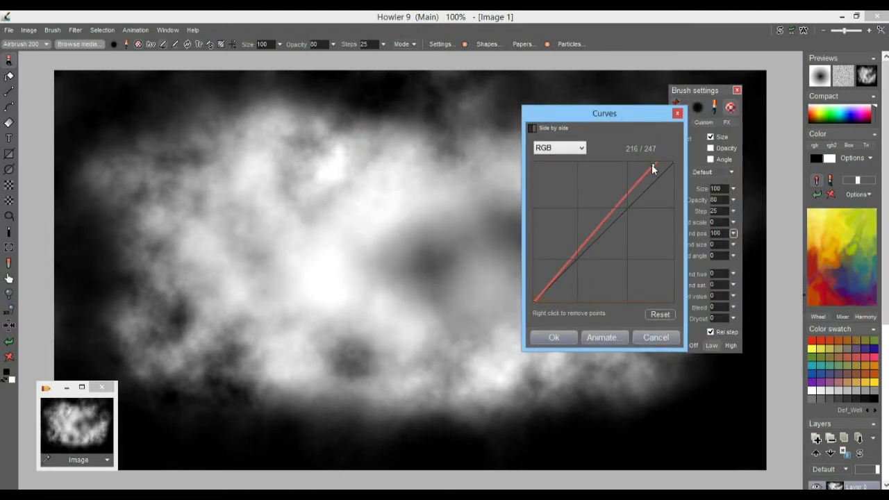
pyautogui.moveTo(652, 169); pyautogui.dragTo(656, 168)
pyautogui.moveTo(545, 291); pyautogui.dragTo(657, 273)
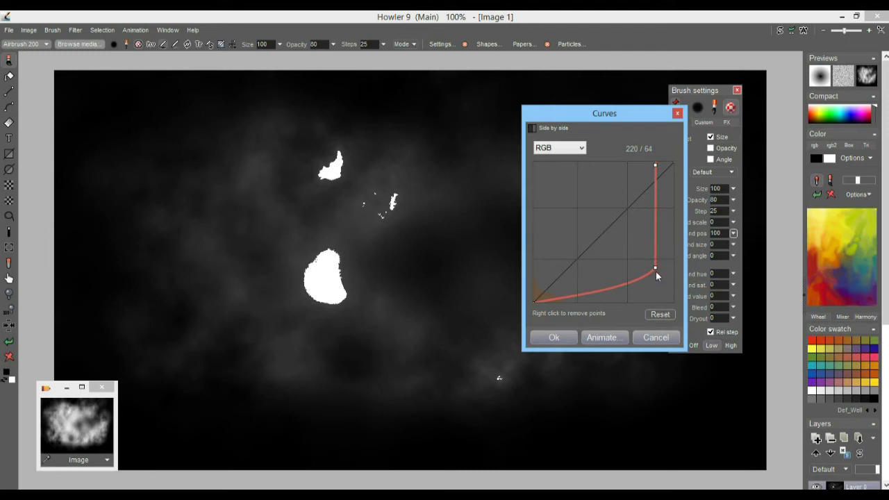
pyautogui.moveTo(654, 267); pyautogui.dragTo(659, 175)
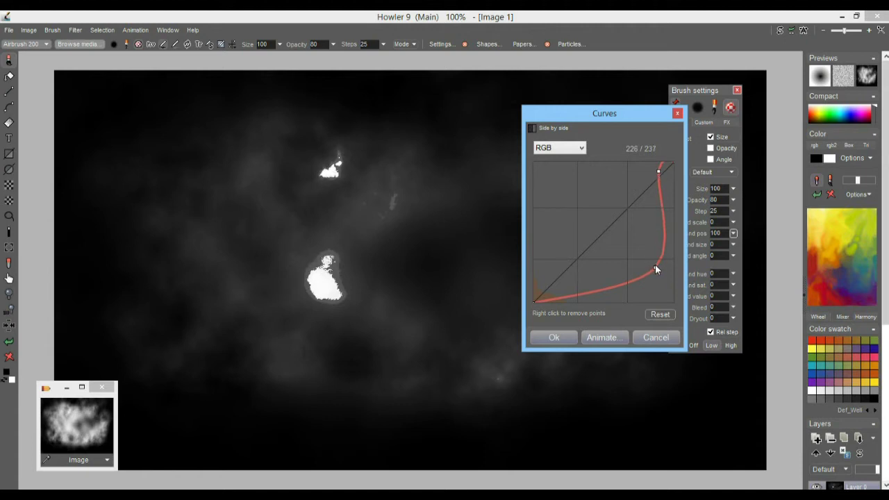
pyautogui.moveTo(659, 171); pyautogui.dragTo(655, 206)
pyautogui.click(658, 315)
# Step: Apply an RGB curve that pulls the midtones down and has a highlight point at 225 / 235
pyautogui.moveTo(573, 262); pyautogui.dragTo(609, 279)
pyautogui.moveTo(666, 170); pyautogui.dragTo(658, 172)
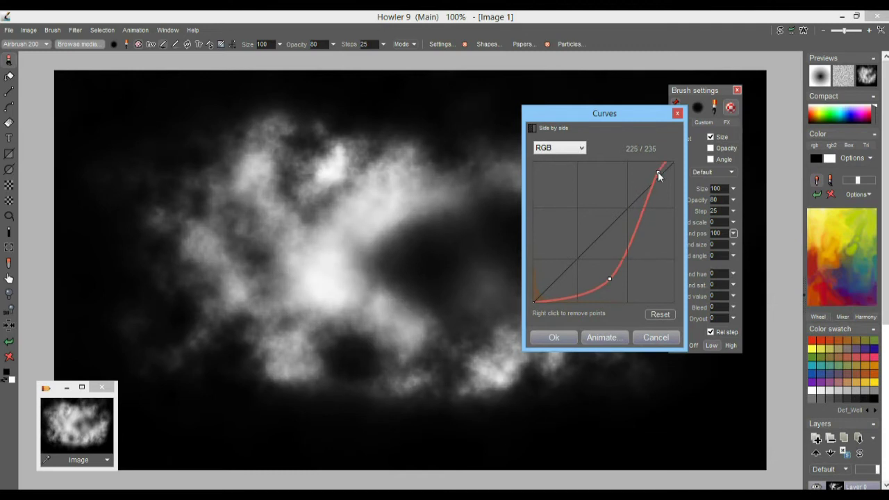
pyautogui.click(552, 338)
# Step: Store a copy of the curve-adjusted cloud image and close the brush settings
pyautogui.click(28, 31)
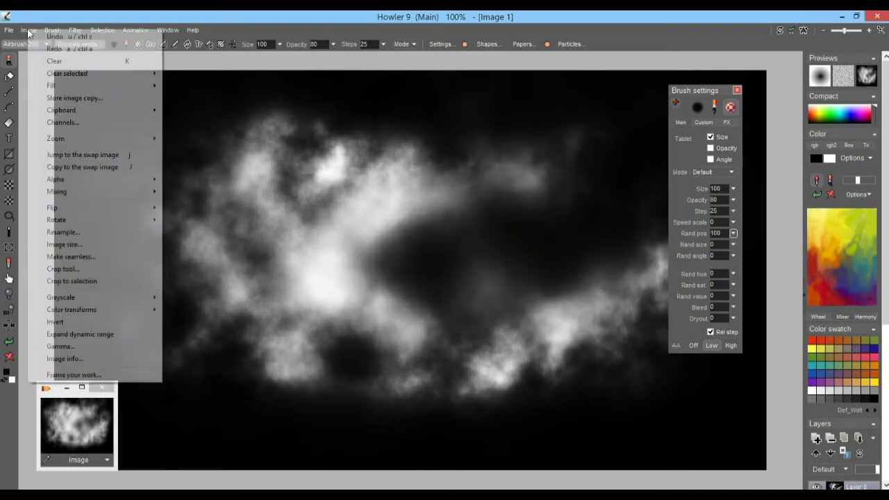
pyautogui.click(75, 97)
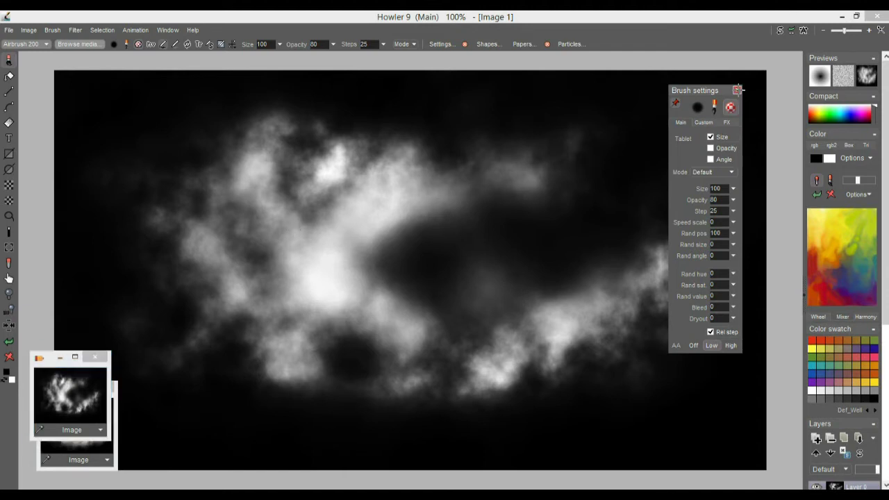
pyautogui.click(737, 90)
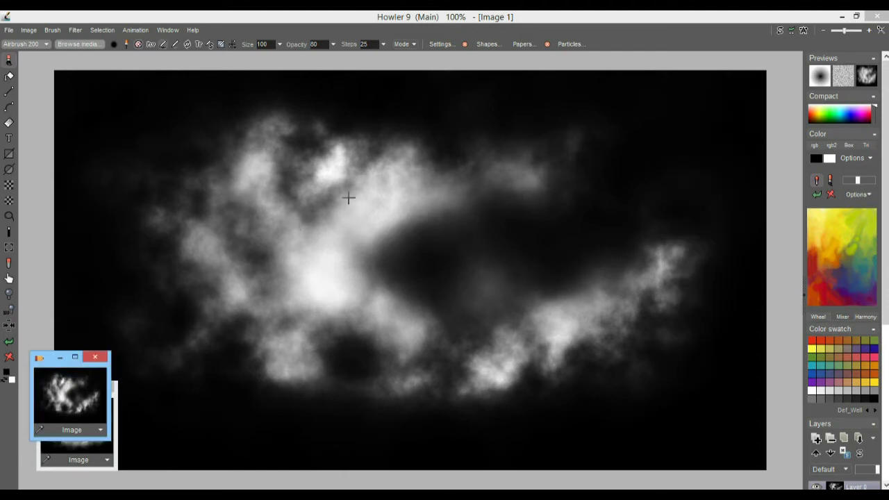
# Step: Apply the Erosion filter with rainfall 20, maximum run length 2000, viscosity 255 and flatness threshold 2, and store a copy of the result
pyautogui.click(75, 30)
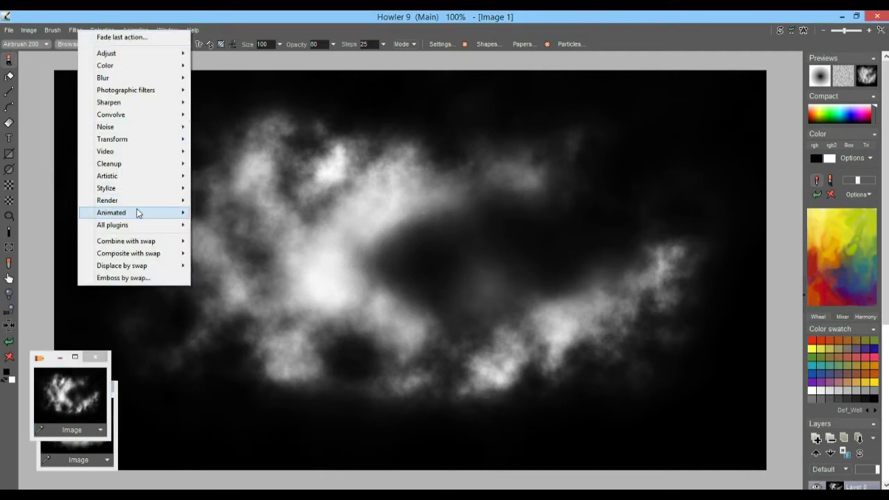
pyautogui.moveTo(141, 191)
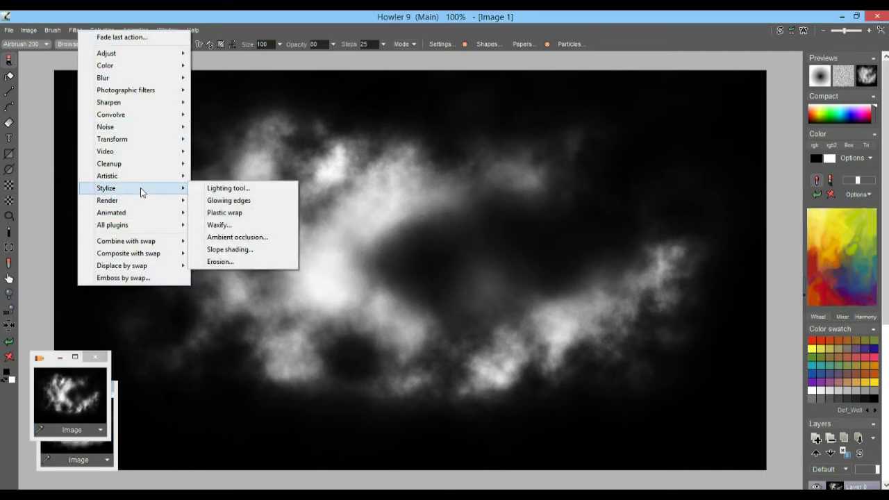
pyautogui.click(220, 262)
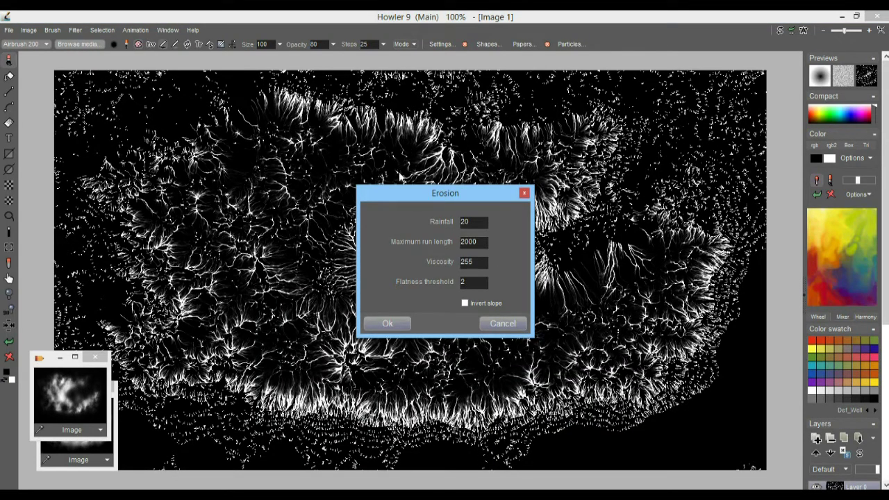
pyautogui.click(386, 324)
pyautogui.click(36, 30)
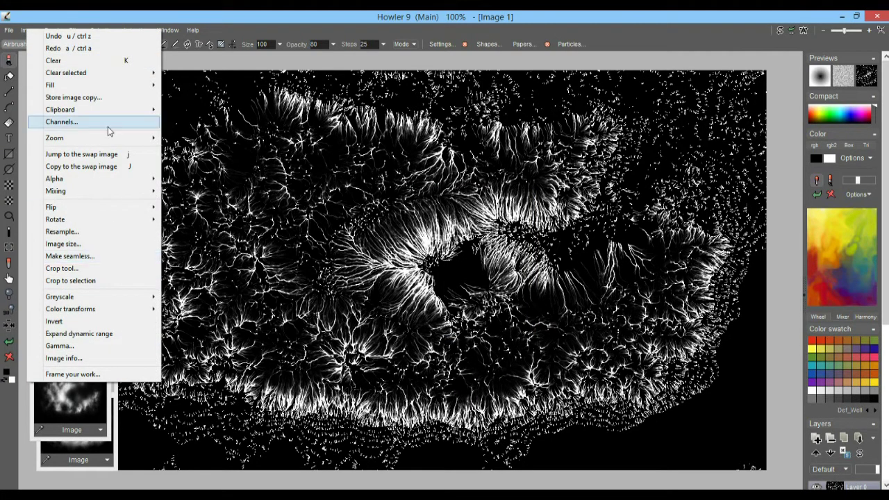
pyautogui.click(70, 98)
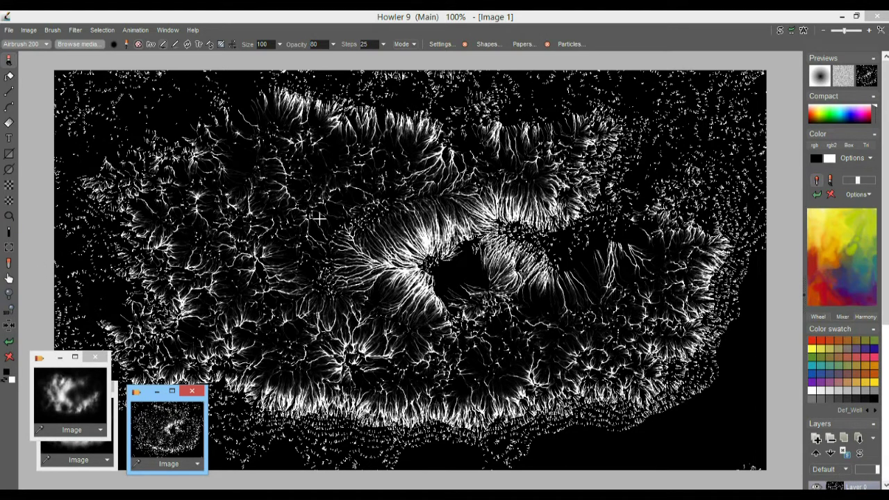
# Step: Apply Light diffusion to the erosion image with a radius of 57 and approximate precision
pyautogui.click(464, 210)
pyautogui.scroll(5, 670, 227)
pyautogui.scroll(-4, 646, 229)
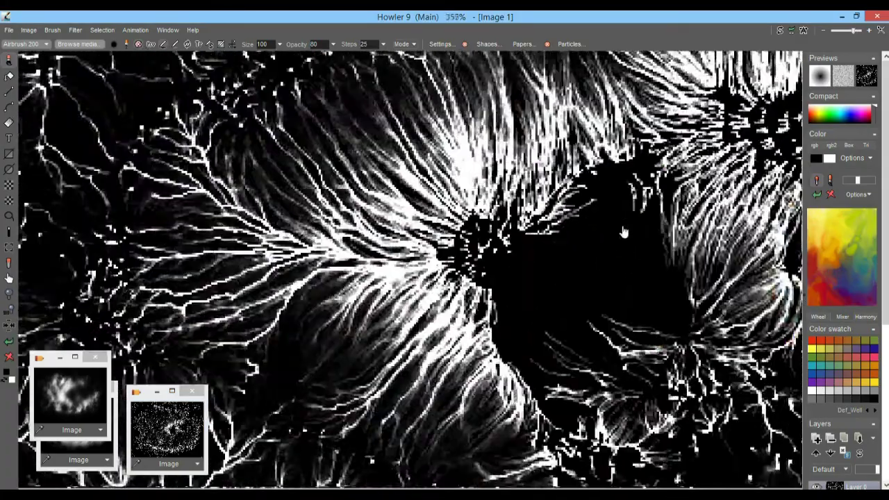
pyautogui.scroll(-2, 266, 199)
pyautogui.scroll(-2, 266, 199)
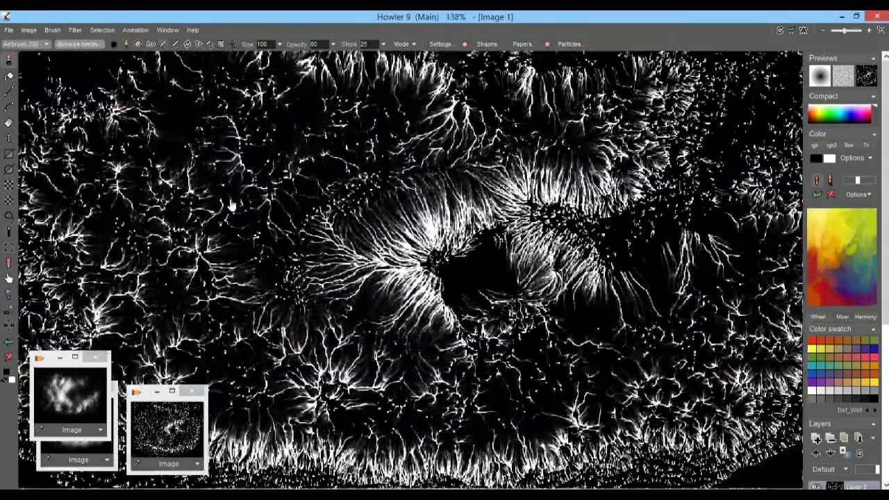
pyautogui.click(75, 30)
pyautogui.moveTo(118, 94)
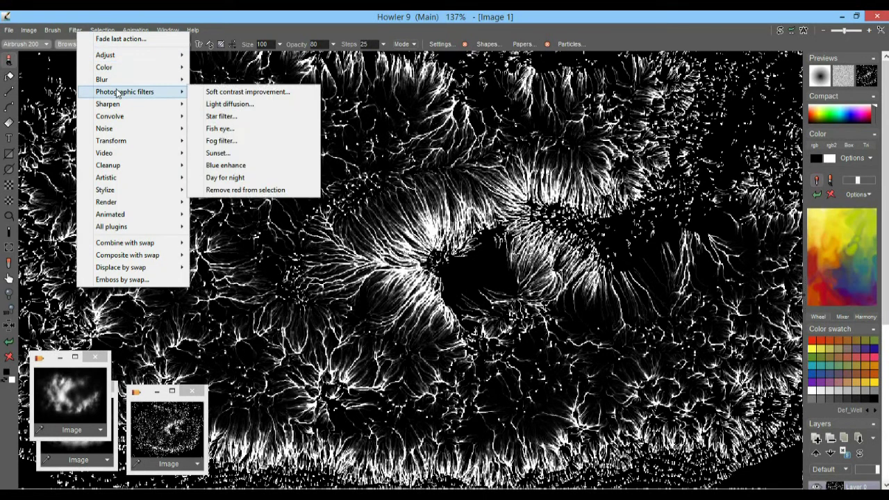
pyautogui.click(246, 106)
pyautogui.moveTo(415, 179); pyautogui.dragTo(174, 144)
pyautogui.moveTo(207, 179); pyautogui.dragTo(236, 182)
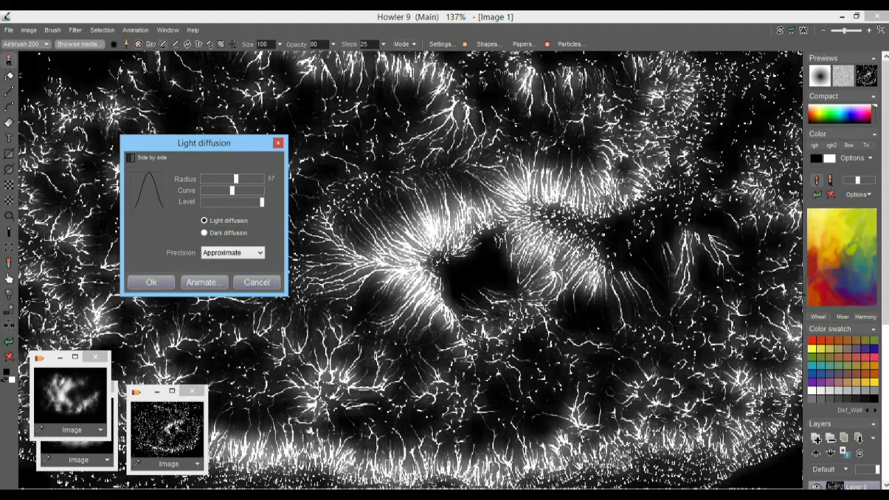
pyautogui.click(148, 282)
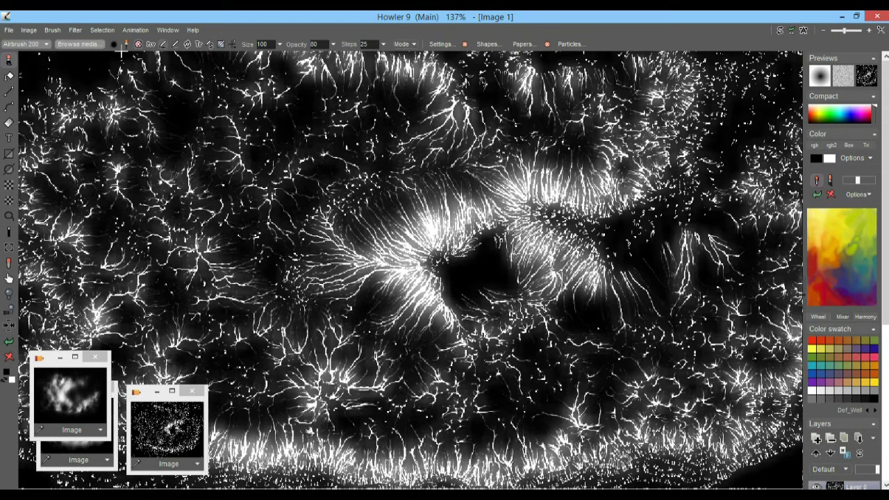
# Step: Store a copy of the diffused erosion image and undo the filters back to the plain cloud image
pyautogui.click(29, 30)
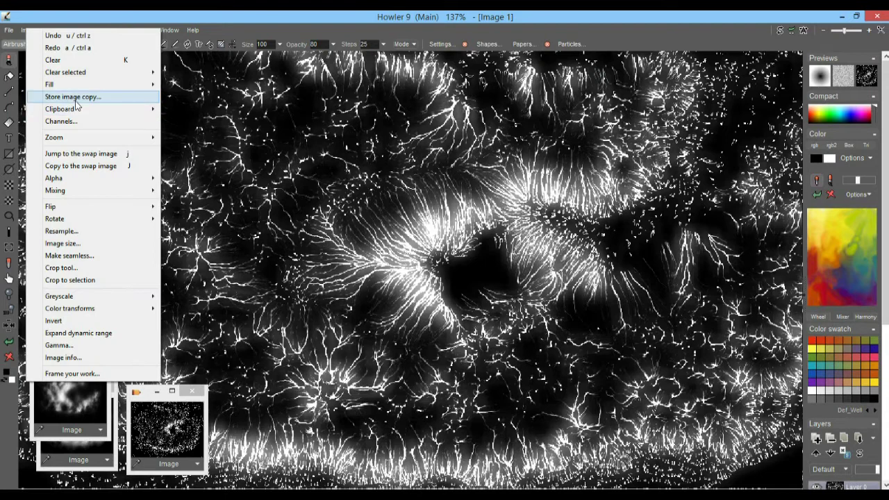
pyautogui.click(76, 97)
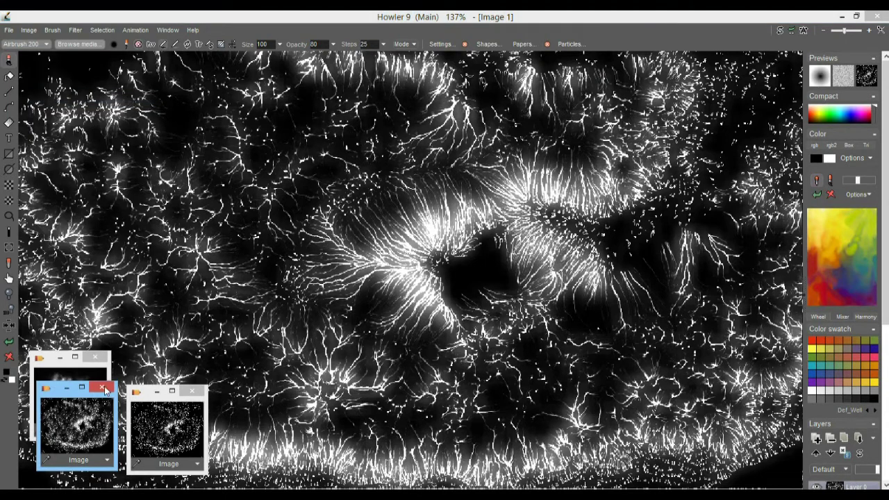
pyautogui.click(8, 343)
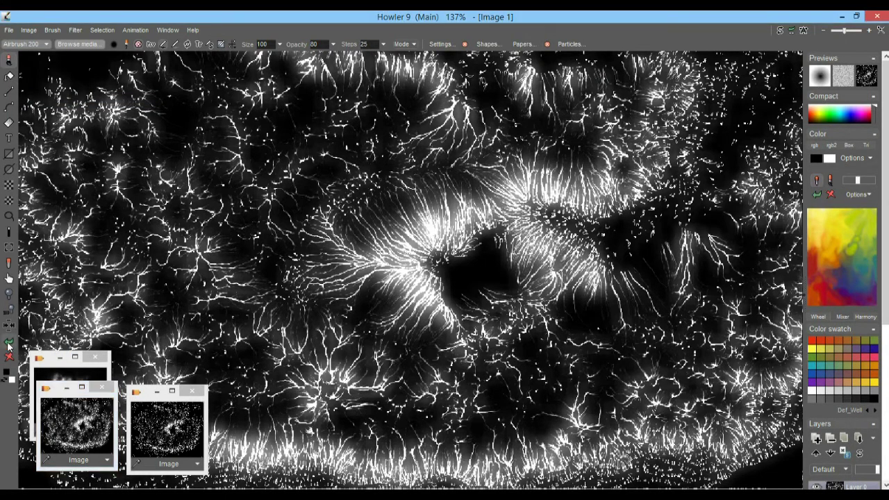
pyautogui.click(10, 343)
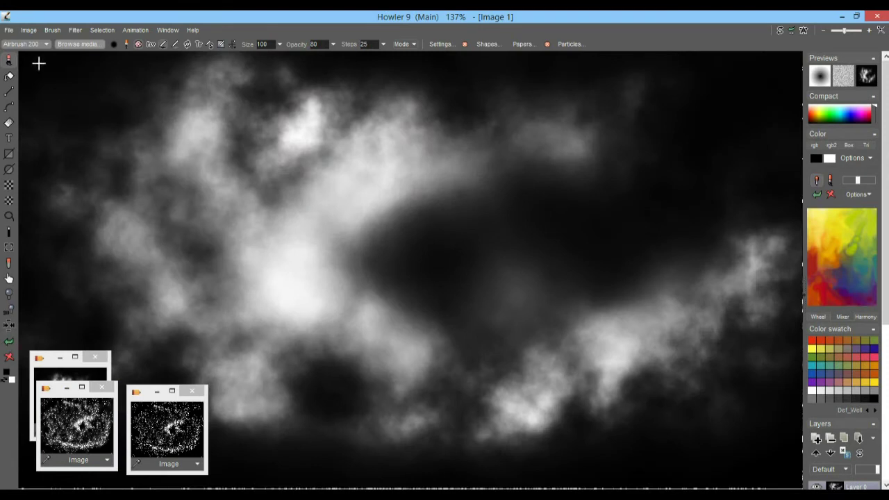
pyautogui.click(77, 30)
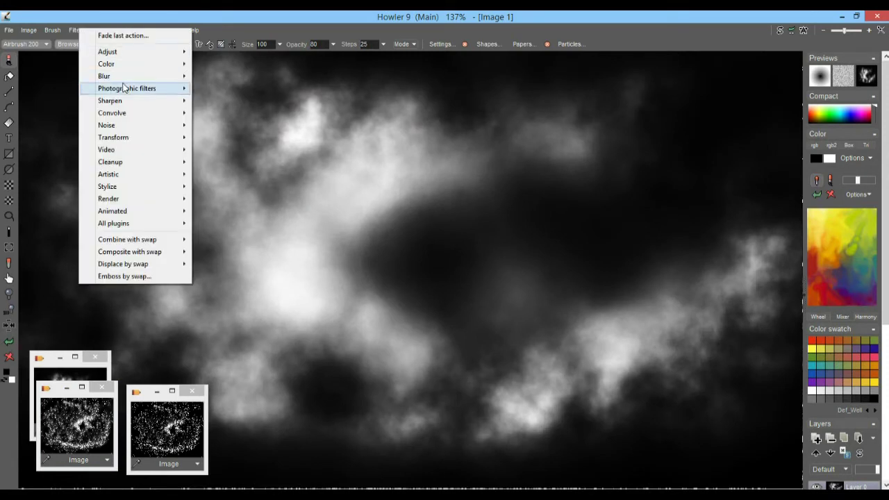
pyautogui.moveTo(137, 139)
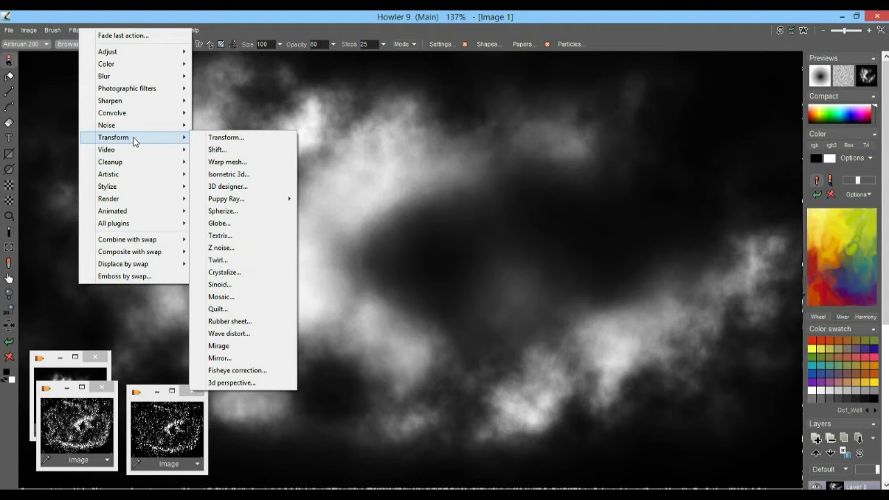
pyautogui.click(240, 187)
pyautogui.moveTo(416, 80); pyautogui.dragTo(729, 35)
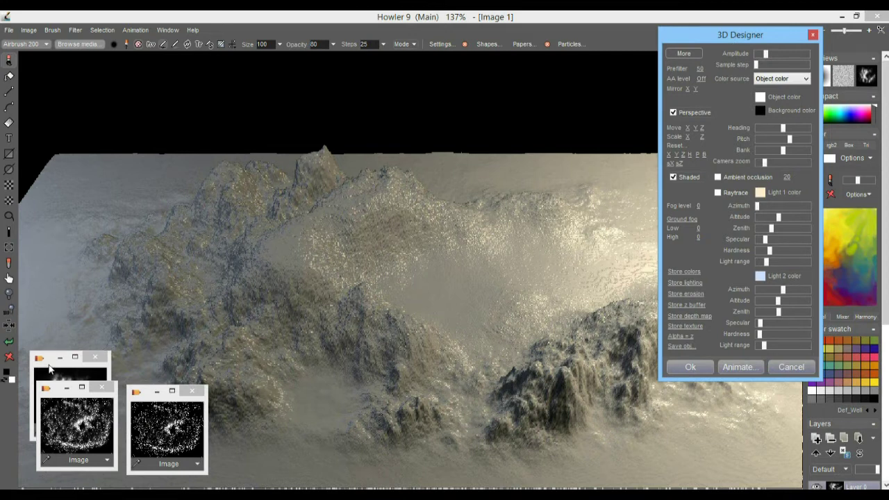
pyautogui.click(791, 366)
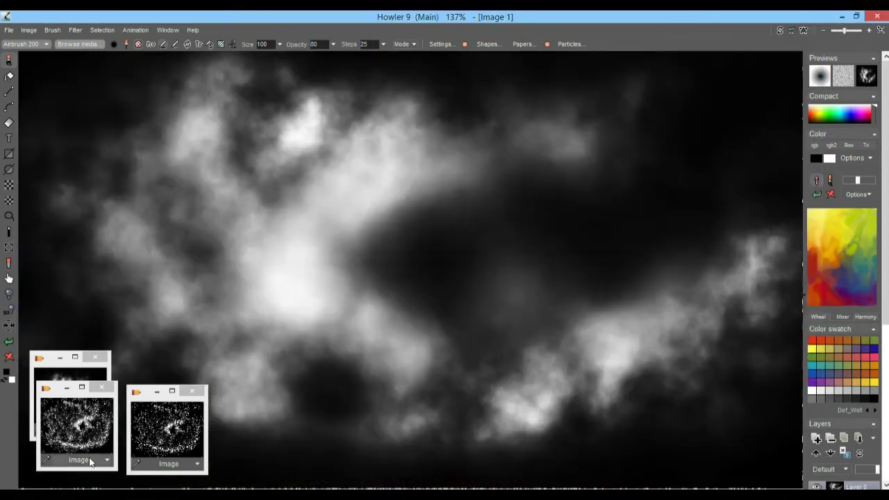
# Step: Bring the stored high-contrast cloud copy to the front and enlarge its window
pyautogui.click(47, 365)
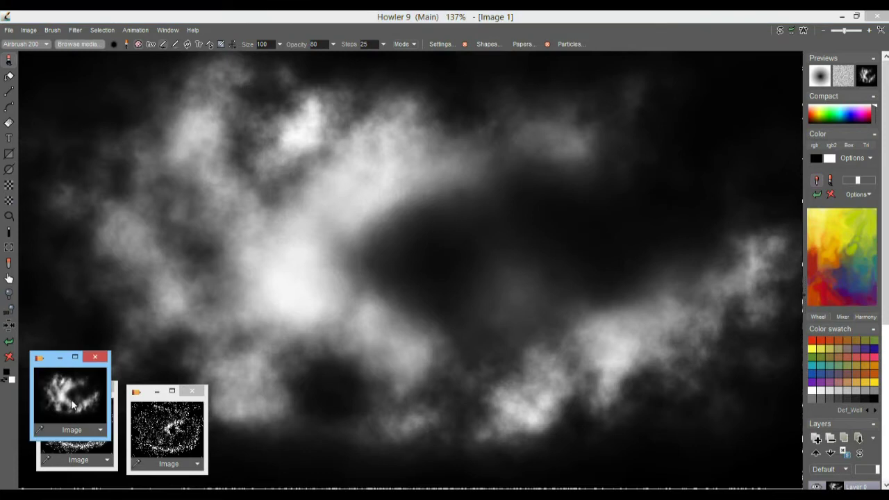
pyautogui.moveTo(106, 438); pyautogui.dragTo(168, 478)
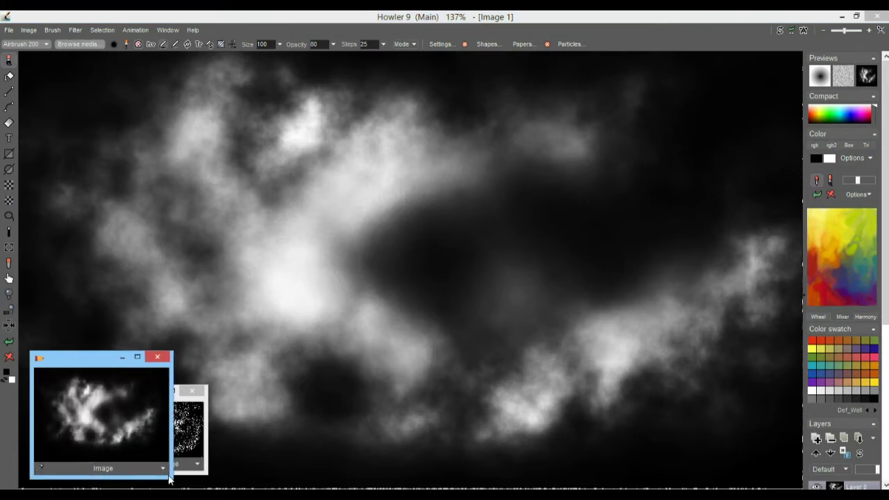
# Step: Open the cloud image in the 3D Designer, move the dialog clear of the terrain, and examine its additional settings
pyautogui.click(76, 30)
pyautogui.moveTo(116, 138)
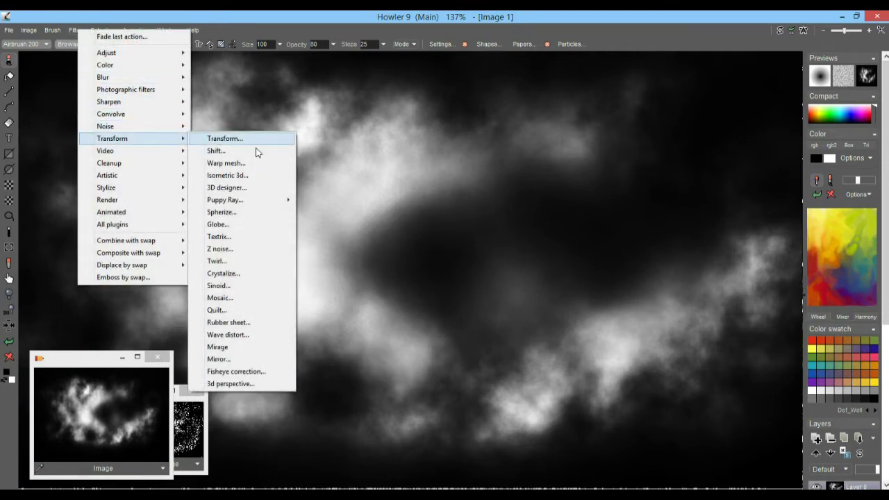
pyautogui.click(236, 187)
pyautogui.moveTo(401, 82); pyautogui.dragTo(612, 76)
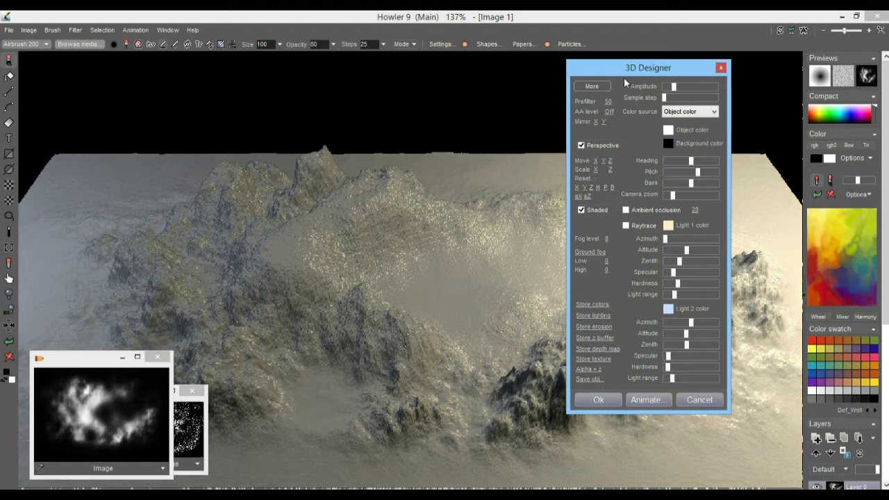
pyautogui.moveTo(620, 73); pyautogui.dragTo(642, 75)
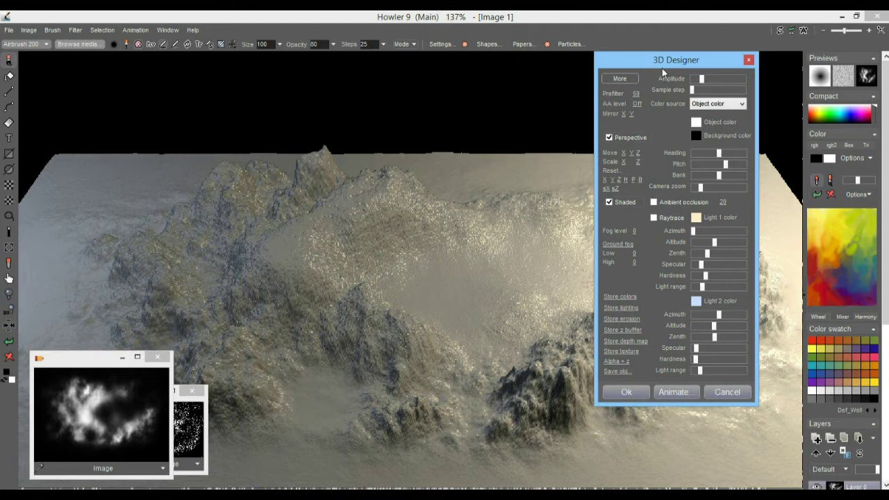
pyautogui.moveTo(640, 64); pyautogui.dragTo(640, 73)
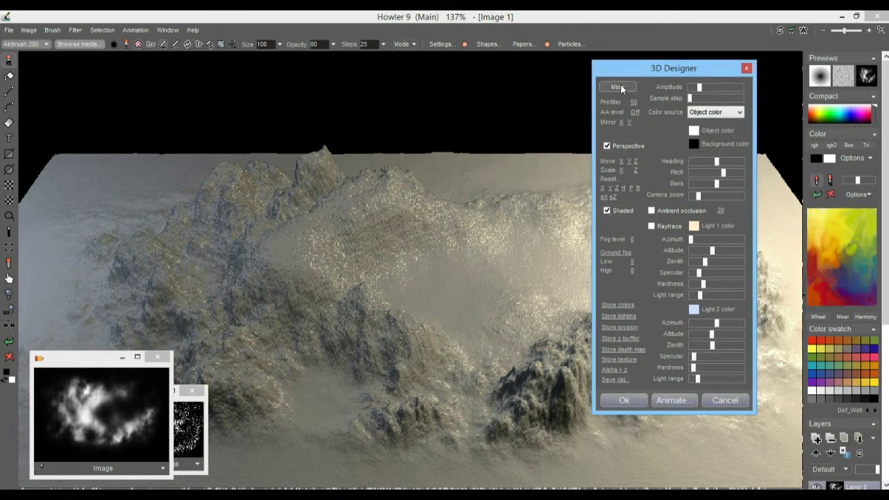
pyautogui.click(619, 86)
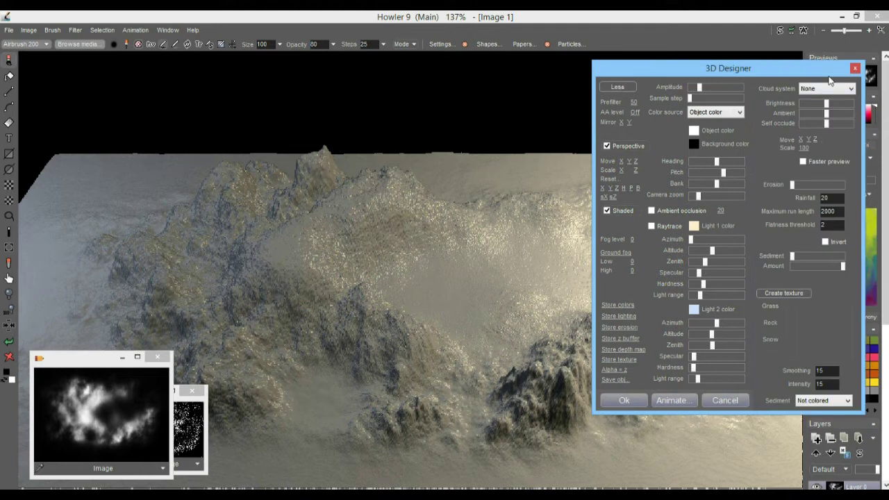
pyautogui.click(618, 86)
pyautogui.click(619, 86)
pyautogui.click(620, 86)
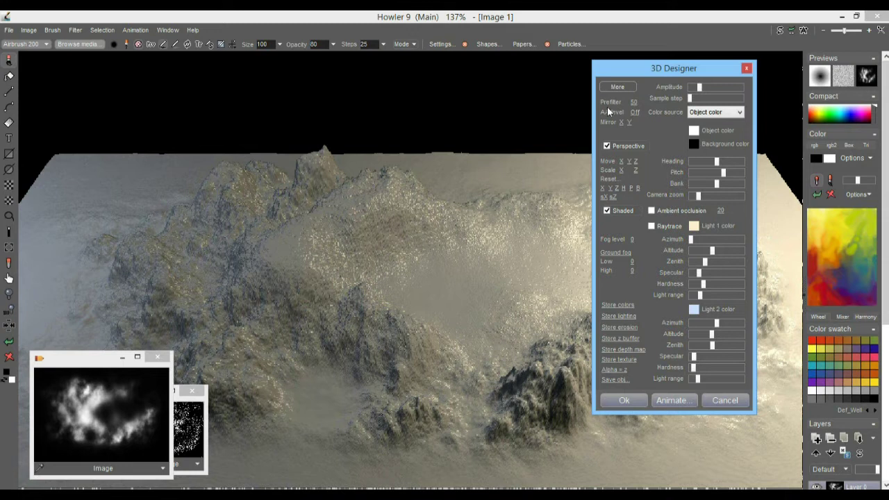
# Step: Try rendering the terrain with ambient occlusion in Multiply mode at 21 and an AA level of 3
pyautogui.click(652, 211)
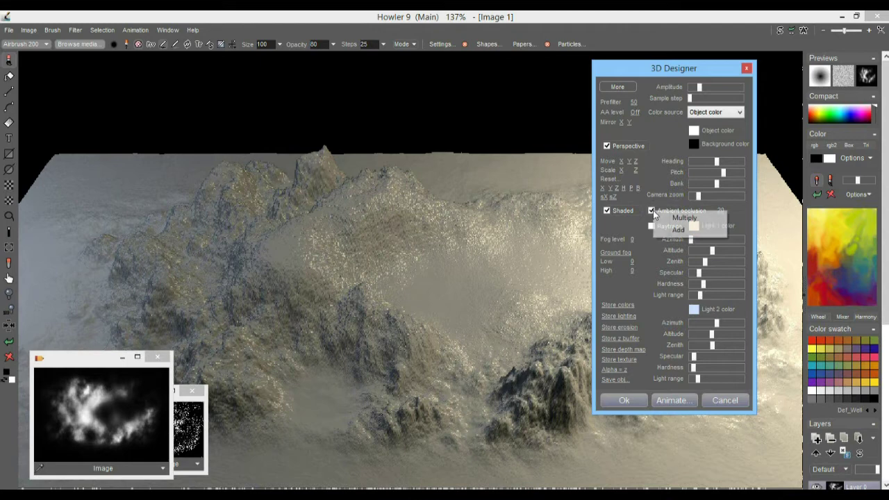
pyautogui.click(699, 219)
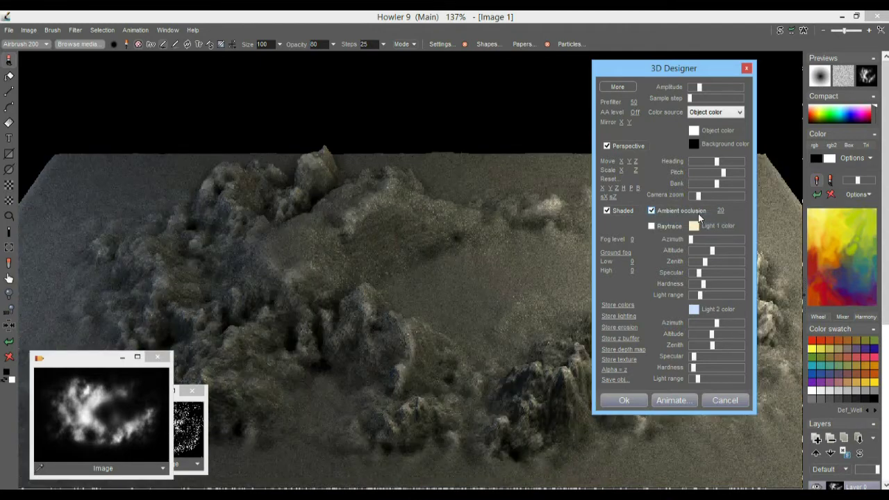
pyautogui.moveTo(720, 211)
pyautogui.mouseDown()
pyautogui.moveTo(763, 206)
pyautogui.moveTo(667, 232)
pyautogui.mouseUp()
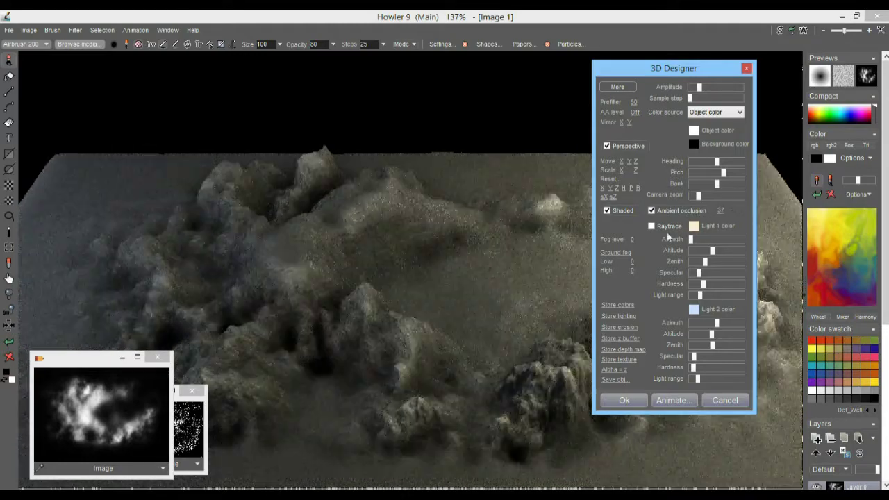
pyautogui.moveTo(720, 210); pyautogui.dragTo(696, 222)
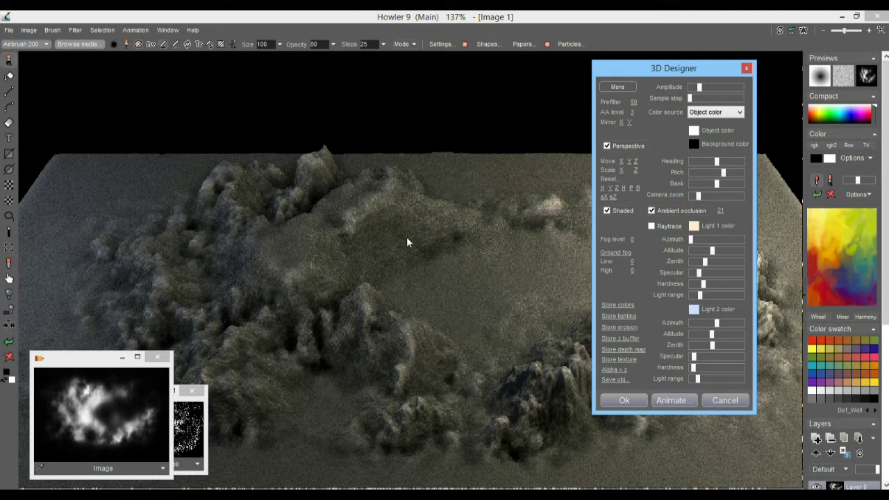
pyautogui.click(624, 400)
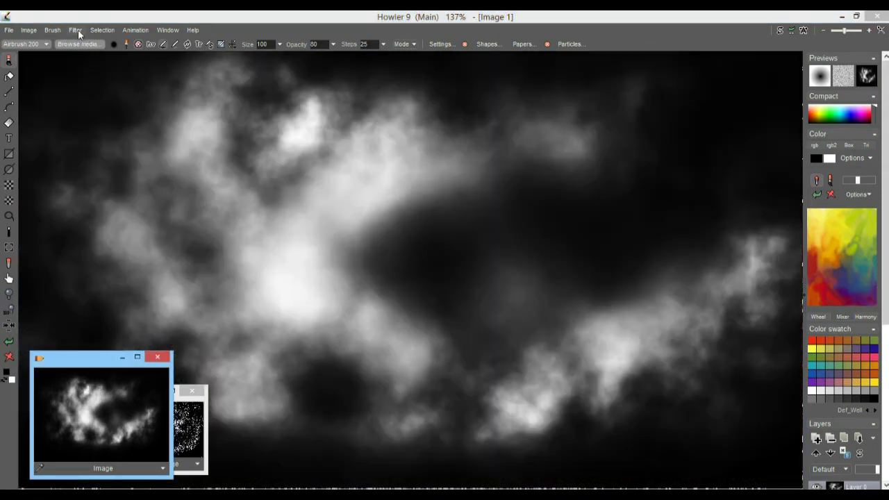
# Step: Reopen the cloud image in the 3D Designer and turn off ambient occlusion
pyautogui.click(78, 30)
pyautogui.moveTo(151, 140)
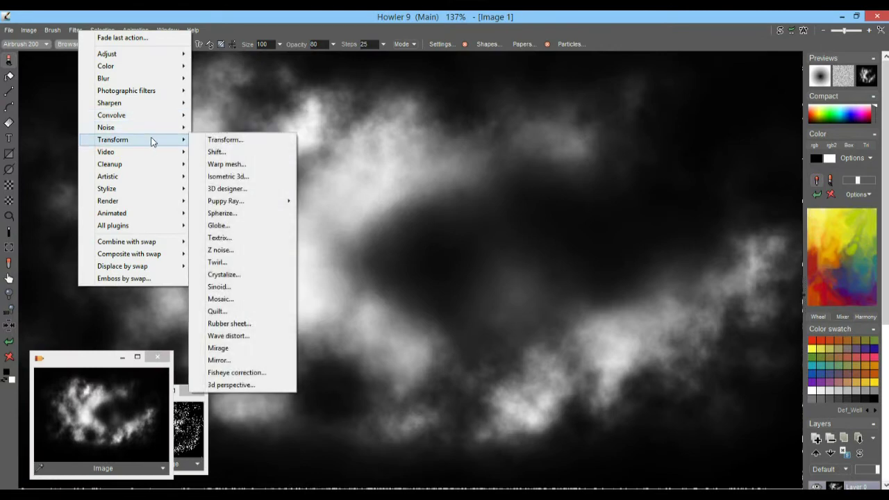
pyautogui.click(236, 188)
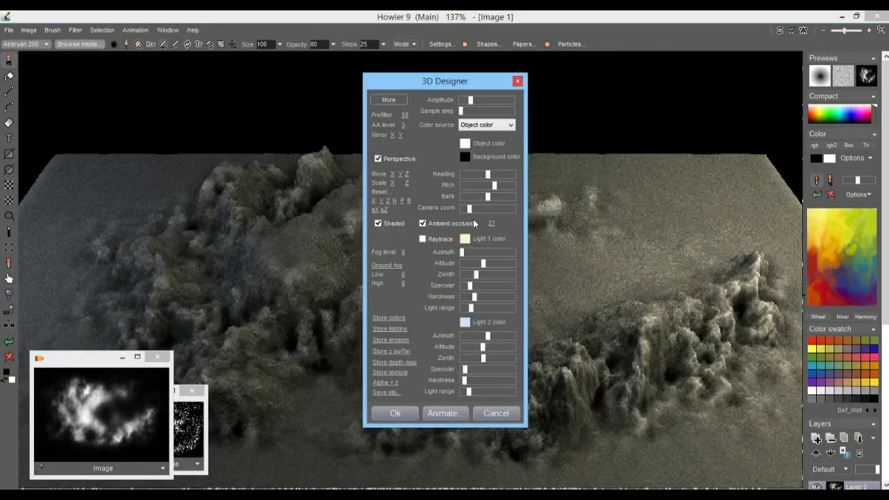
pyautogui.click(422, 222)
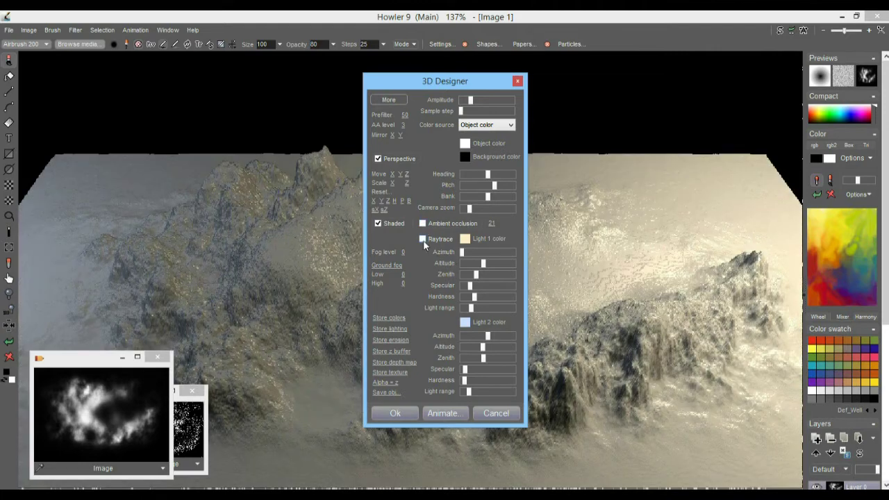
# Step: Try Soft raytraced shadows on the terrain, and turn raytracing off again
pyautogui.click(422, 240)
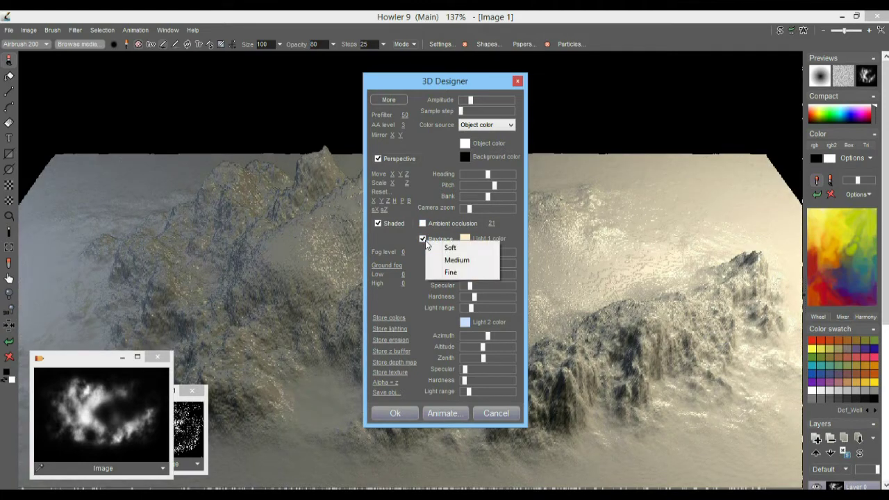
pyautogui.click(452, 245)
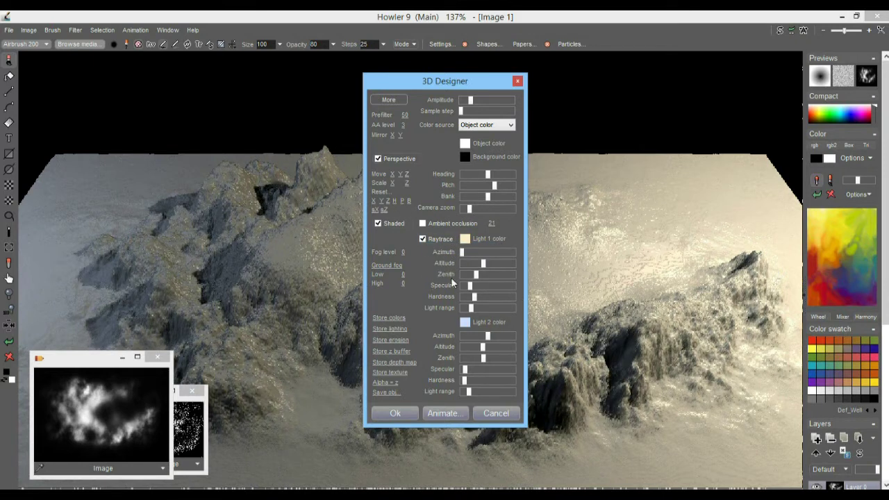
pyautogui.click(422, 239)
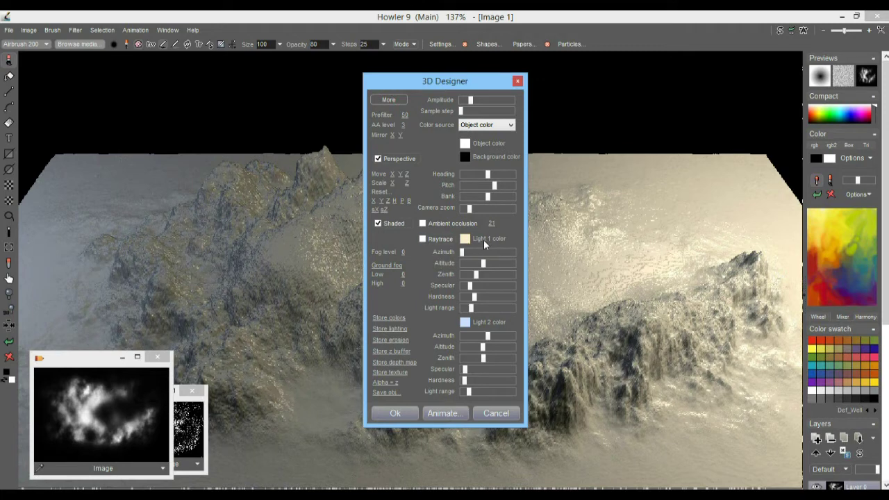
# Step: Reposition Light 1 with near-maximum azimuth, near-minimum altitude and zenith just past the middle, and widen its light range to about a third
pyautogui.moveTo(462, 251); pyautogui.dragTo(456, 275)
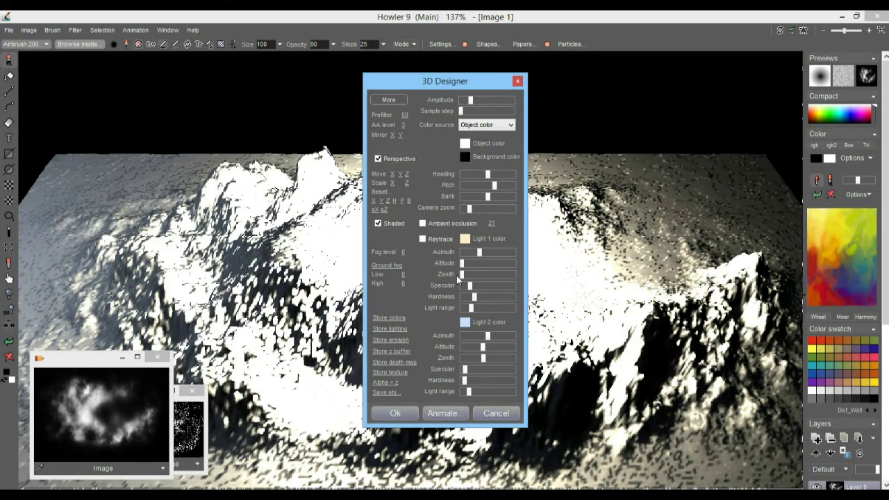
pyautogui.moveTo(420, 83); pyautogui.dragTo(739, 85)
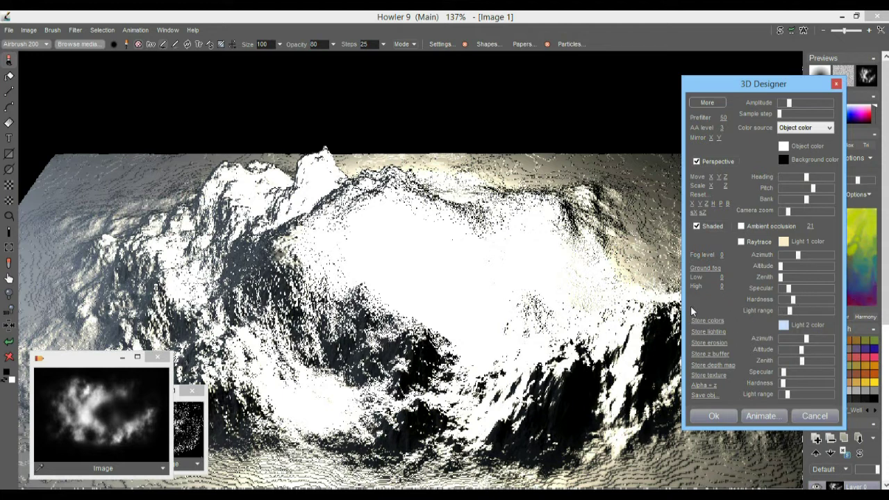
pyautogui.moveTo(786, 266)
pyautogui.mouseDown()
pyautogui.moveTo(823, 267)
pyautogui.moveTo(785, 255)
pyautogui.moveTo(827, 256)
pyautogui.mouseUp()
pyautogui.moveTo(787, 279)
pyautogui.mouseDown()
pyautogui.moveTo(822, 276)
pyautogui.moveTo(796, 280)
pyautogui.moveTo(825, 256)
pyautogui.moveTo(798, 260)
pyautogui.moveTo(790, 264)
pyautogui.moveTo(833, 264)
pyautogui.moveTo(783, 268)
pyautogui.mouseUp()
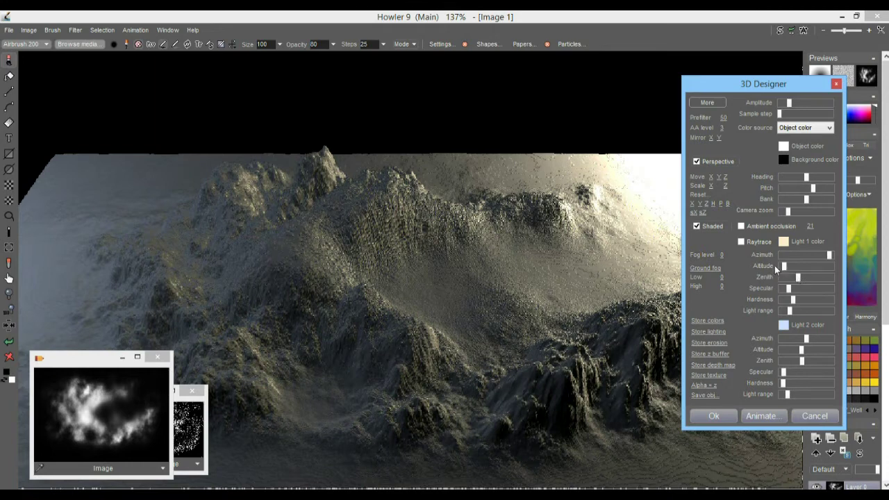
pyautogui.moveTo(797, 276)
pyautogui.mouseDown()
pyautogui.moveTo(820, 277)
pyautogui.moveTo(801, 278)
pyautogui.moveTo(812, 281)
pyautogui.mouseUp()
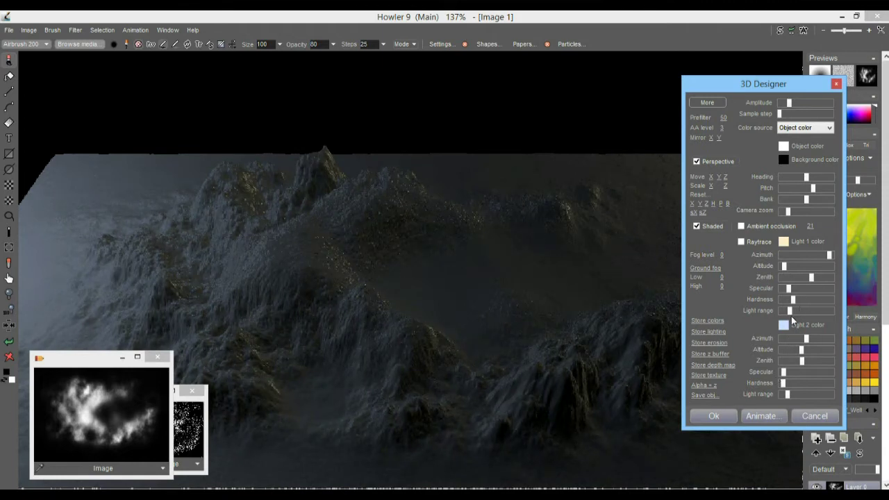
pyautogui.moveTo(789, 310)
pyautogui.mouseDown()
pyautogui.moveTo(811, 305)
pyautogui.moveTo(796, 310)
pyautogui.mouseUp()
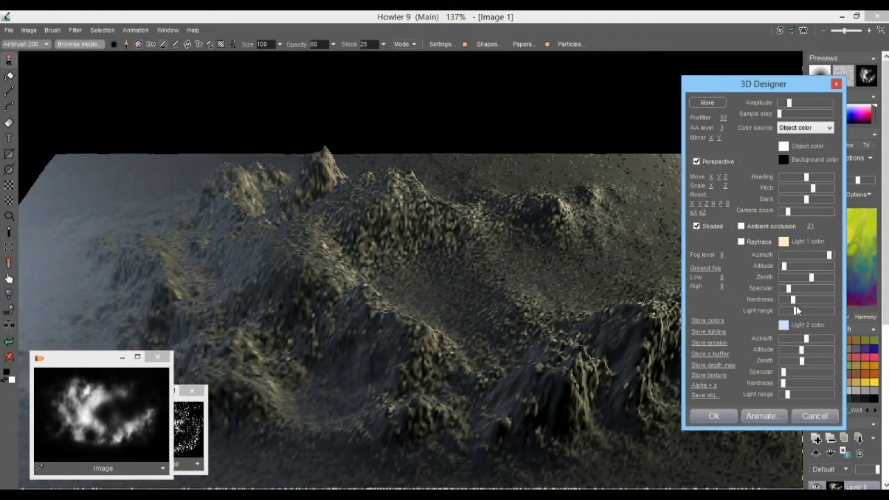
pyautogui.moveTo(795, 310); pyautogui.dragTo(800, 308)
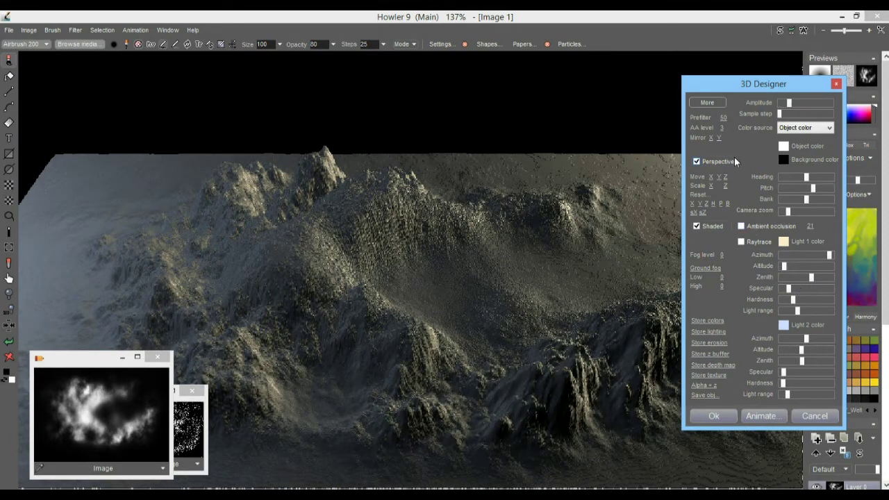
# Step: Refine Light 1 with very low specular, mid hardness, higher zenith, lower azimuth, minimal altitude and a light range just over half
pyautogui.moveTo(758, 86); pyautogui.dragTo(738, 50)
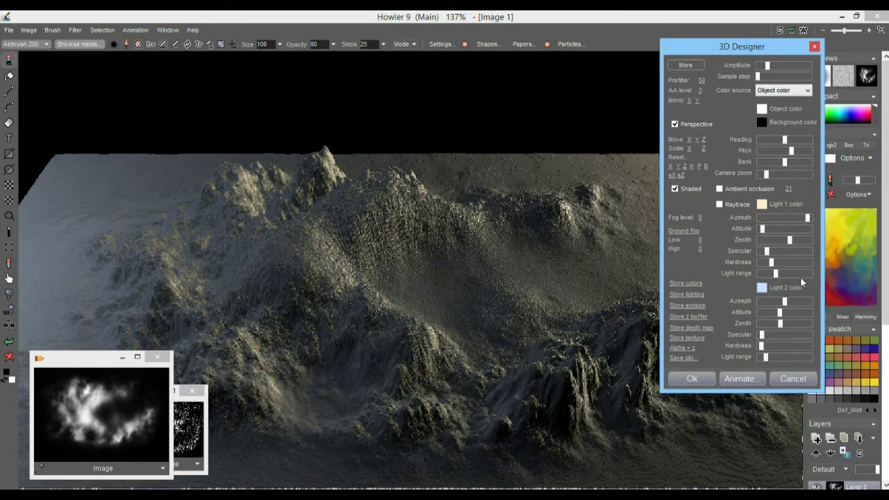
pyautogui.moveTo(771, 252)
pyautogui.mouseDown()
pyautogui.moveTo(762, 252)
pyautogui.moveTo(780, 254)
pyautogui.moveTo(758, 267)
pyautogui.moveTo(777, 254)
pyautogui.moveTo(763, 256)
pyautogui.mouseUp()
pyautogui.moveTo(766, 262)
pyautogui.mouseDown()
pyautogui.moveTo(776, 264)
pyautogui.moveTo(760, 257)
pyautogui.mouseUp()
pyautogui.moveTo(791, 240)
pyautogui.mouseDown()
pyautogui.moveTo(777, 240)
pyautogui.moveTo(805, 240)
pyautogui.mouseUp()
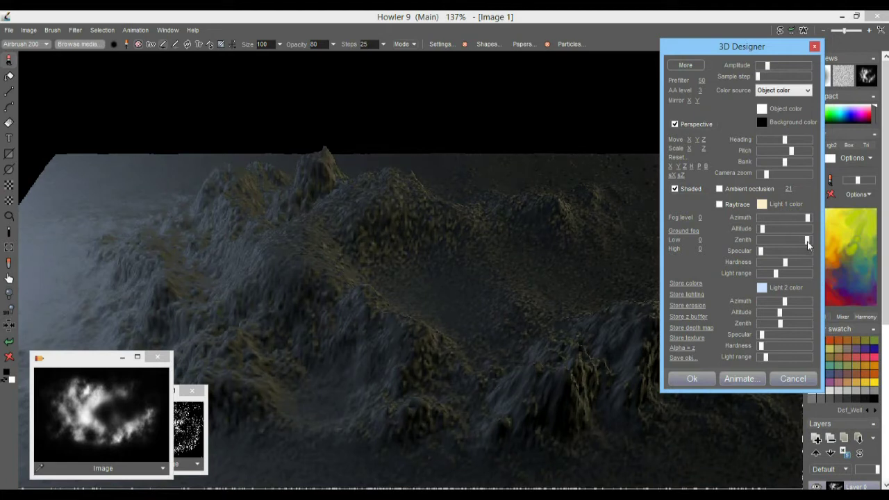
pyautogui.moveTo(806, 218)
pyautogui.mouseDown()
pyautogui.moveTo(754, 217)
pyautogui.moveTo(792, 218)
pyautogui.mouseUp()
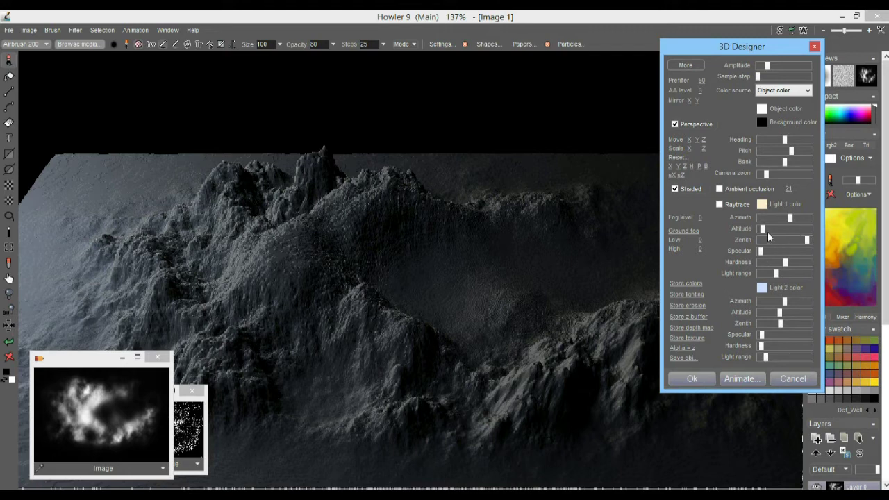
pyautogui.moveTo(762, 231); pyautogui.dragTo(764, 235)
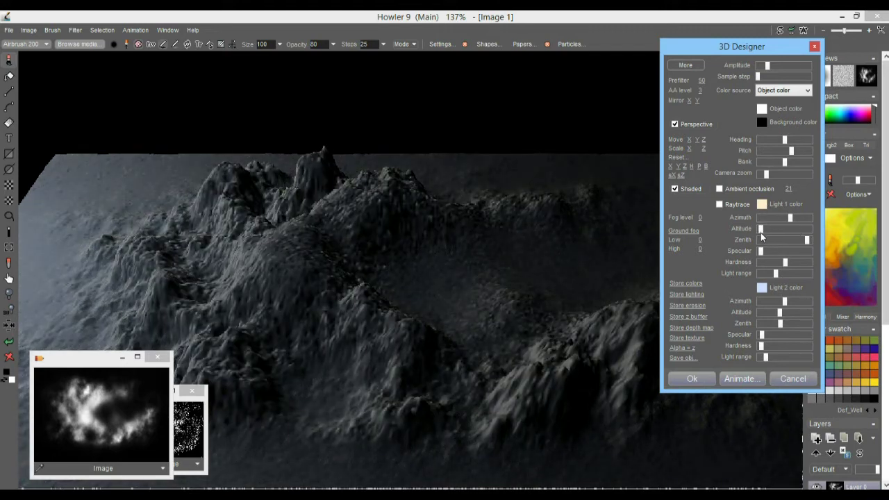
pyautogui.moveTo(779, 272); pyautogui.dragTo(787, 273)
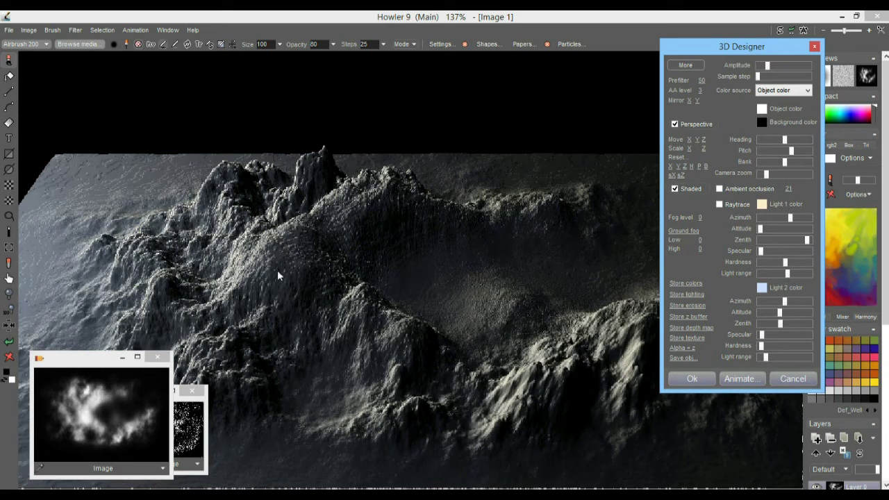
# Step: Change the Light 1 color to a brownish orange and shift its azimuth slightly higher
pyautogui.click(761, 205)
pyautogui.moveTo(779, 162)
pyautogui.mouseDown()
pyautogui.moveTo(780, 153)
pyautogui.moveTo(779, 166)
pyautogui.mouseUp()
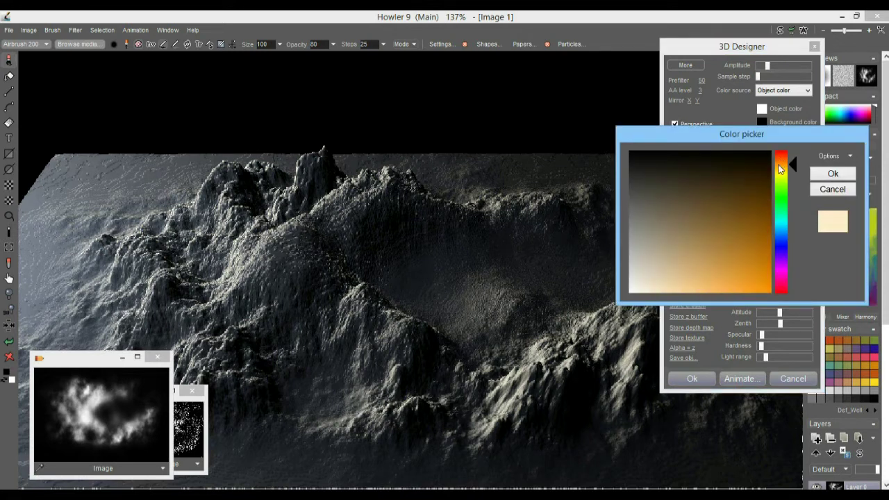
pyautogui.click(737, 248)
pyautogui.click(831, 174)
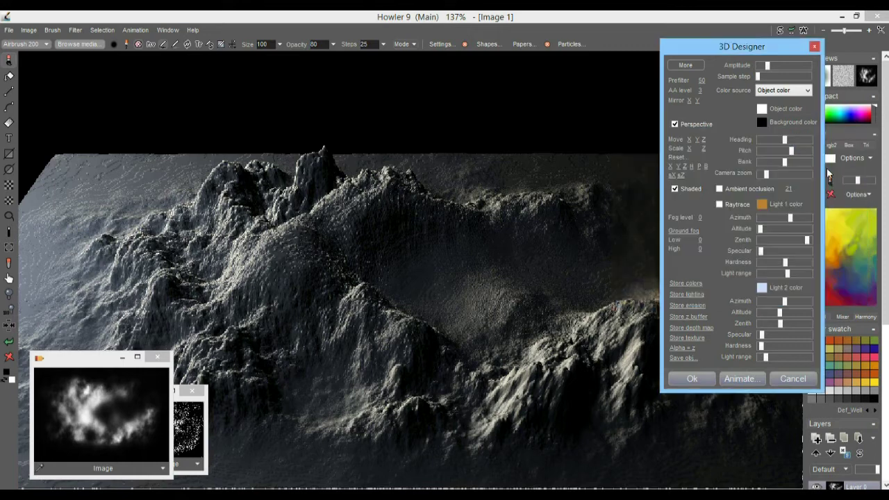
pyautogui.moveTo(792, 217)
pyautogui.mouseDown()
pyautogui.moveTo(784, 217)
pyautogui.moveTo(794, 220)
pyautogui.mouseUp()
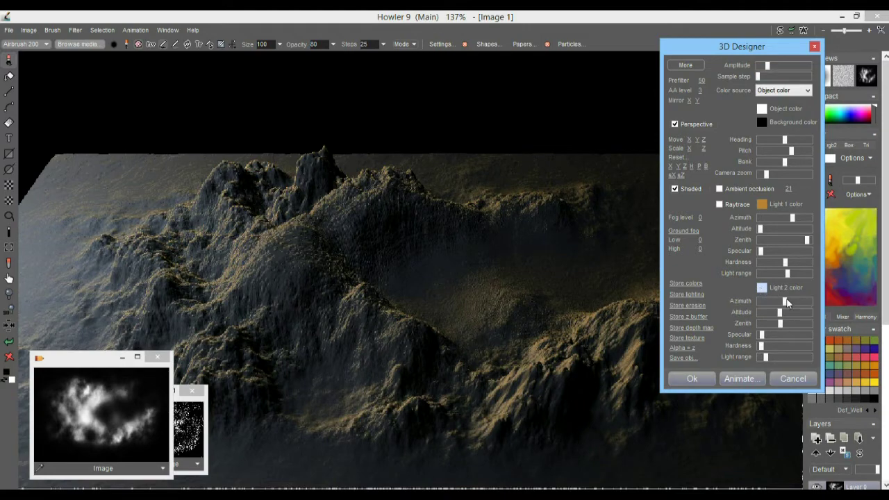
# Step: Set Light 2 to a slightly lower azimuth, maximum altitude and near-minimum zenith, with a marginally higher light range
pyautogui.moveTo(784, 301); pyautogui.dragTo(751, 325)
pyautogui.moveTo(808, 310)
pyautogui.mouseDown()
pyautogui.moveTo(773, 313)
pyautogui.moveTo(811, 314)
pyautogui.mouseUp()
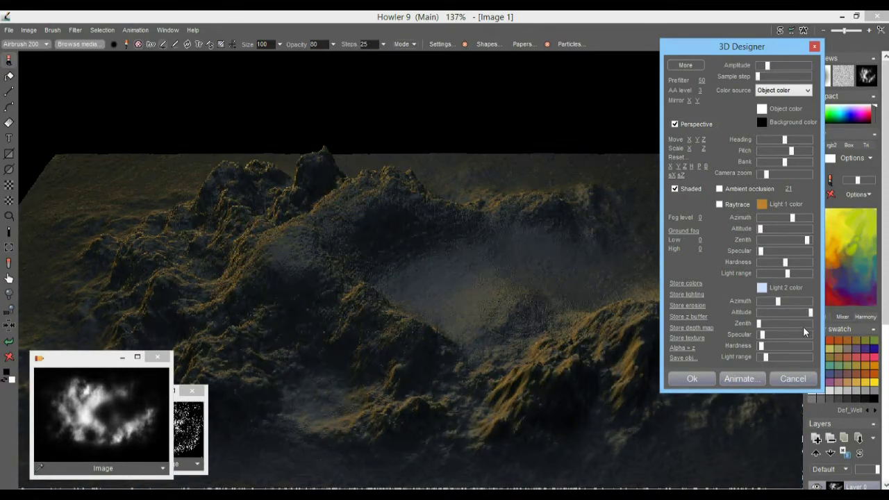
pyautogui.moveTo(767, 358)
pyautogui.mouseDown()
pyautogui.moveTo(779, 348)
pyautogui.moveTo(778, 357)
pyautogui.moveTo(763, 355)
pyautogui.moveTo(770, 358)
pyautogui.mouseUp()
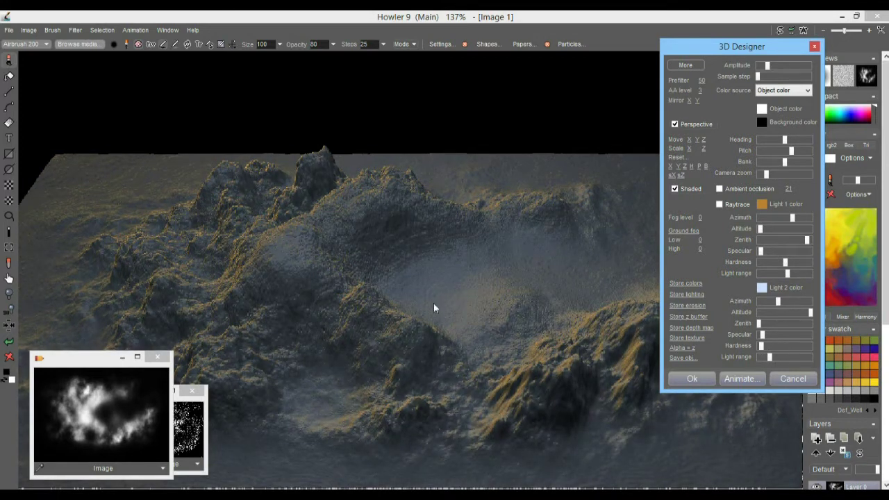
pyautogui.click(766, 357)
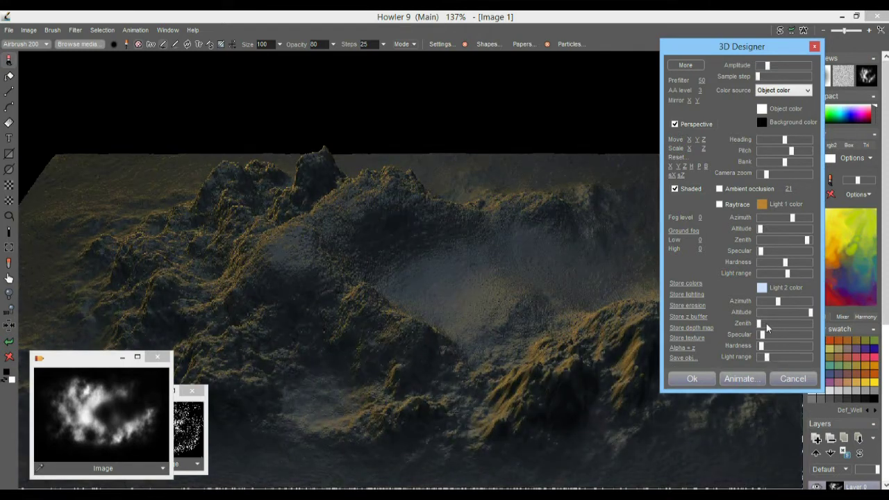
# Step: Compare Fine and Medium raytraced shadows on the terrain with the unshadowed render, and settle on Soft raytracing
pyautogui.click(721, 206)
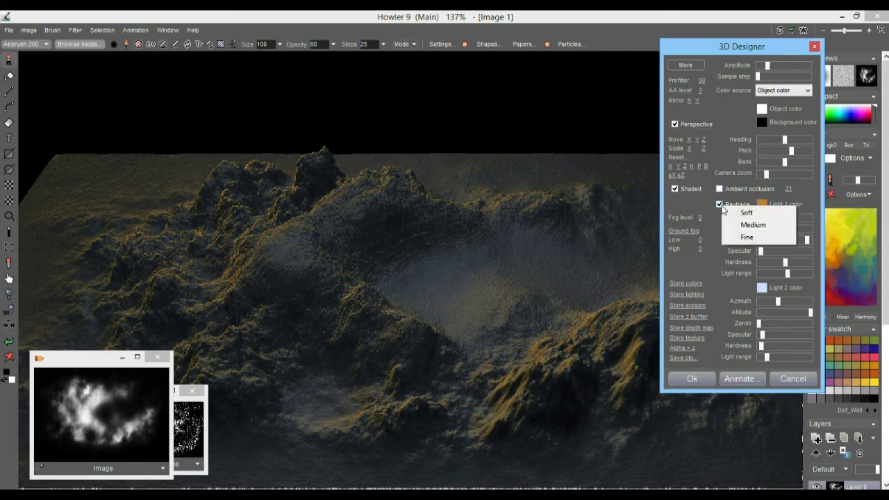
pyautogui.click(749, 238)
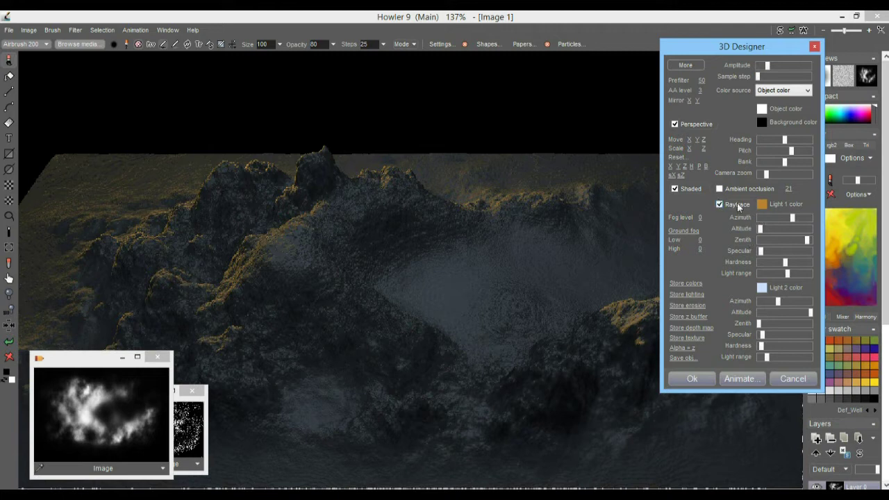
pyautogui.click(720, 205)
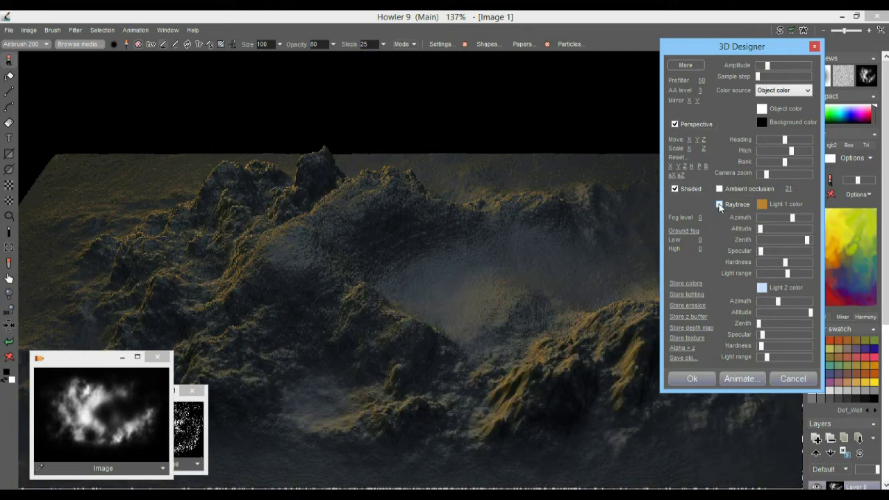
pyautogui.click(720, 205)
pyautogui.click(758, 222)
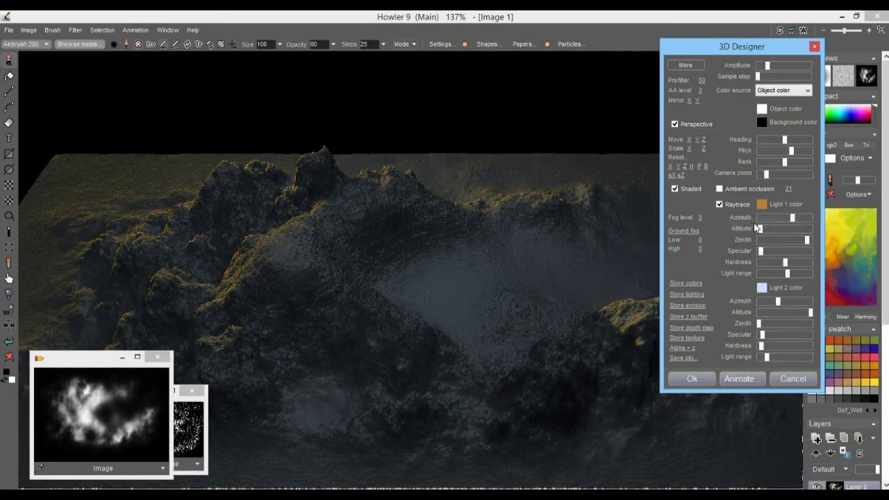
pyautogui.click(732, 205)
pyautogui.click(733, 206)
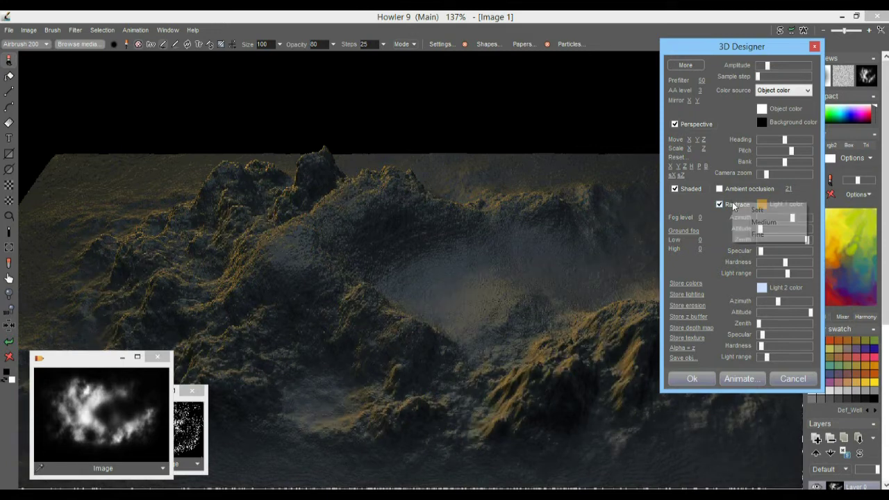
pyautogui.click(769, 213)
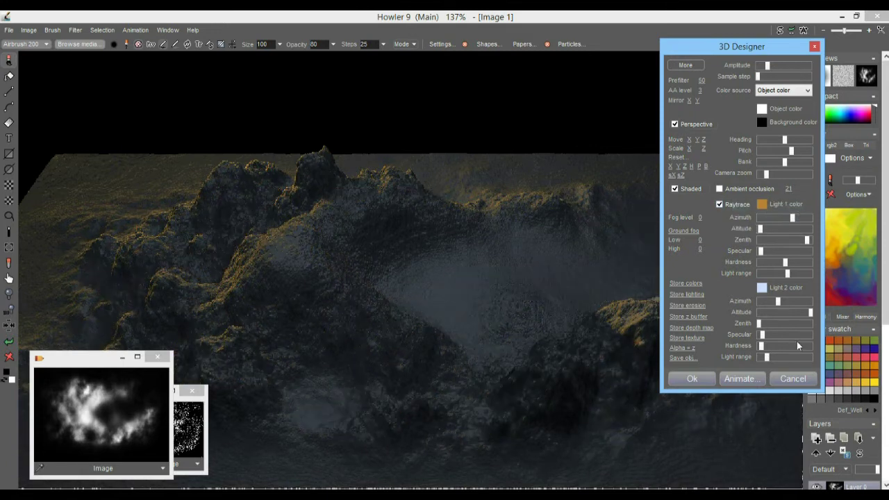
# Step: Raise Light 1's azimuth to near maximum and its light range to about three quarters for stronger warm highlights
pyautogui.moveTo(792, 217)
pyautogui.mouseDown()
pyautogui.moveTo(767, 219)
pyautogui.moveTo(807, 218)
pyautogui.mouseUp()
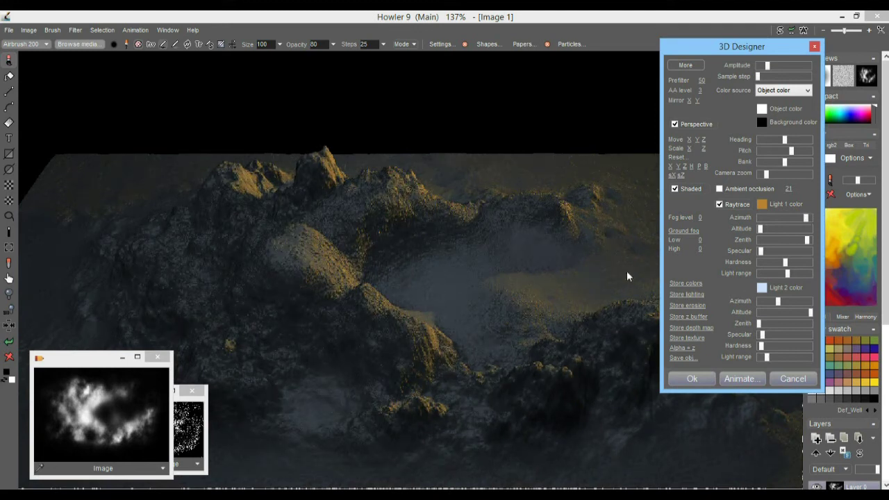
pyautogui.moveTo(707, 46); pyautogui.dragTo(785, 45)
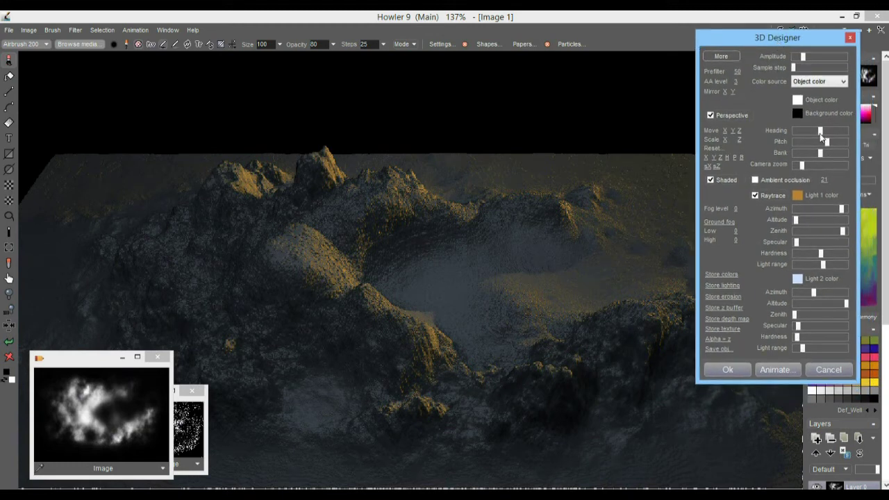
pyautogui.moveTo(822, 265)
pyautogui.mouseDown()
pyautogui.moveTo(808, 265)
pyautogui.moveTo(847, 264)
pyautogui.moveTo(835, 266)
pyautogui.mouseUp()
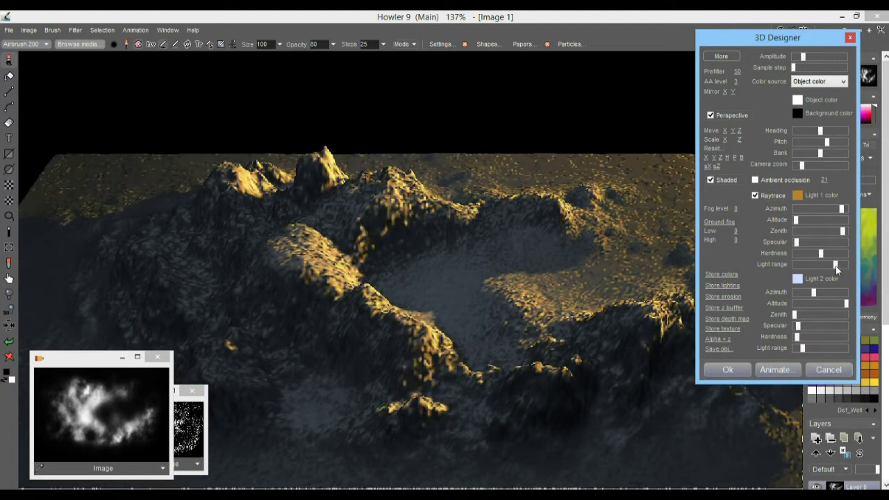
pyautogui.moveTo(843, 212)
pyautogui.mouseDown()
pyautogui.moveTo(831, 213)
pyautogui.moveTo(842, 214)
pyautogui.mouseUp()
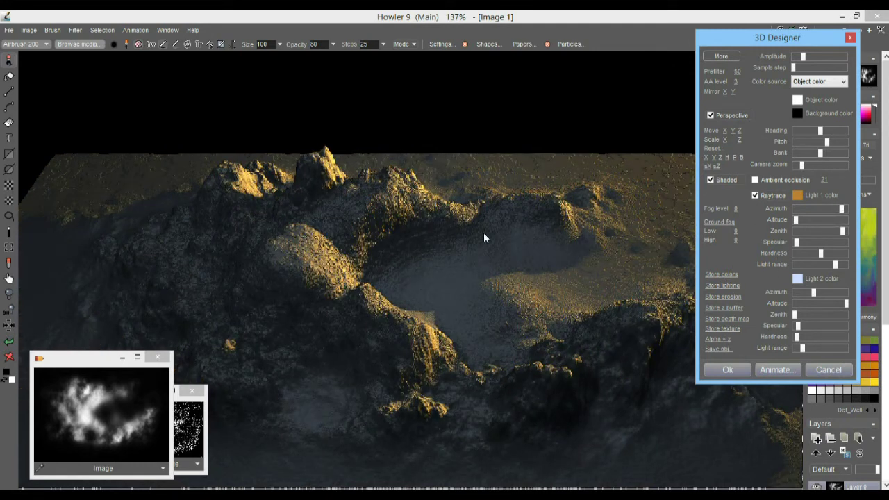
# Step: Change the terrain scene's background color from the color picker to a pale teal
pyautogui.moveTo(753, 41); pyautogui.dragTo(680, 44)
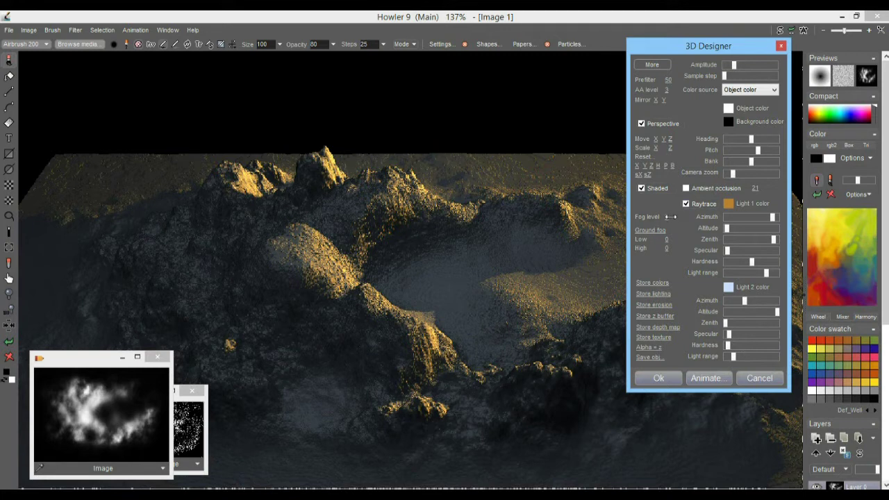
pyautogui.moveTo(670, 217); pyautogui.dragTo(652, 216)
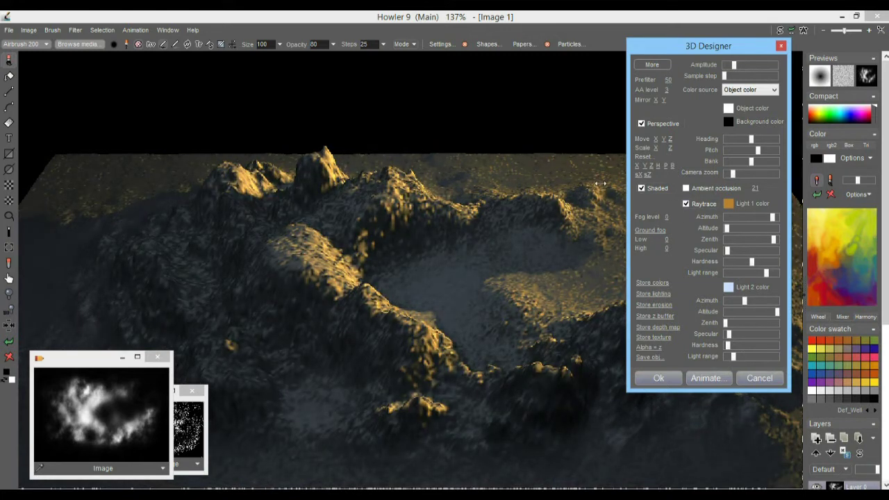
pyautogui.click(728, 122)
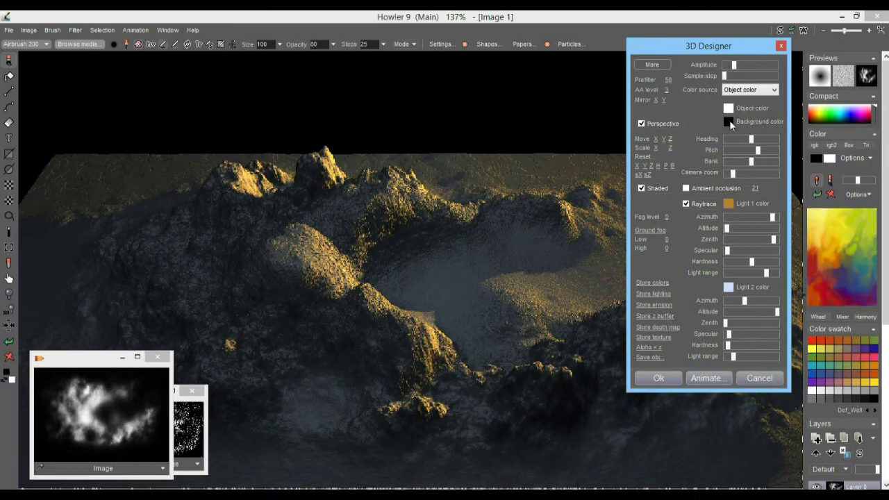
pyautogui.click(750, 221)
pyautogui.moveTo(634, 278); pyautogui.dragTo(638, 265)
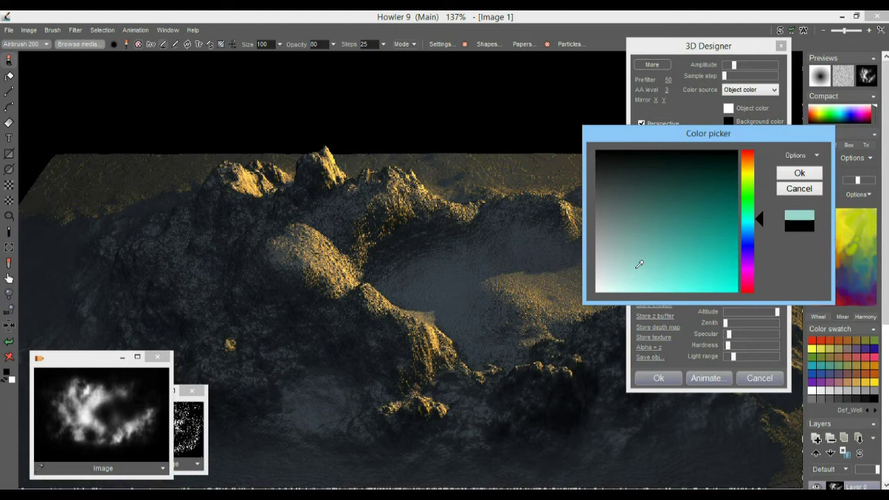
pyautogui.click(813, 173)
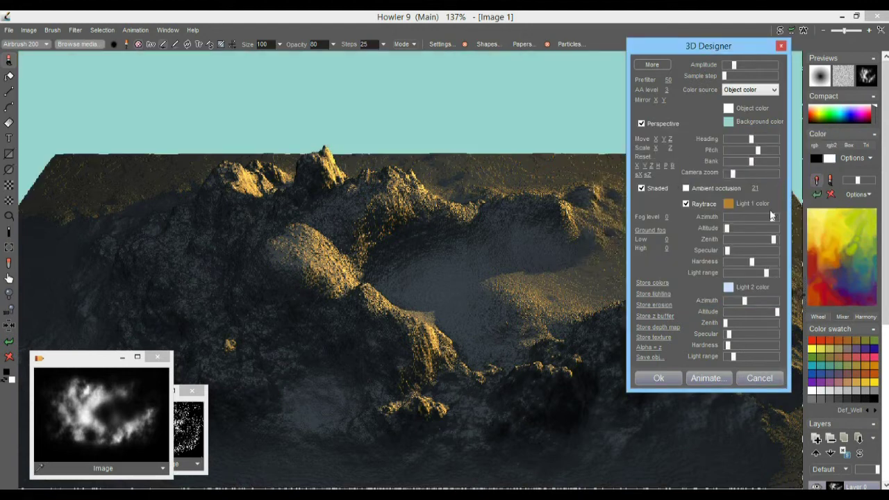
# Step: Raise the fog level to 1,326 and reduce the camera zoom to its minimum
pyautogui.moveTo(668, 218)
pyautogui.mouseDown()
pyautogui.moveTo(885, 217)
pyautogui.moveTo(668, 219)
pyautogui.mouseUp()
pyautogui.moveTo(732, 173)
pyautogui.mouseDown()
pyautogui.moveTo(718, 176)
pyautogui.moveTo(746, 174)
pyautogui.moveTo(714, 178)
pyautogui.moveTo(741, 175)
pyautogui.moveTo(726, 173)
pyautogui.mouseUp()
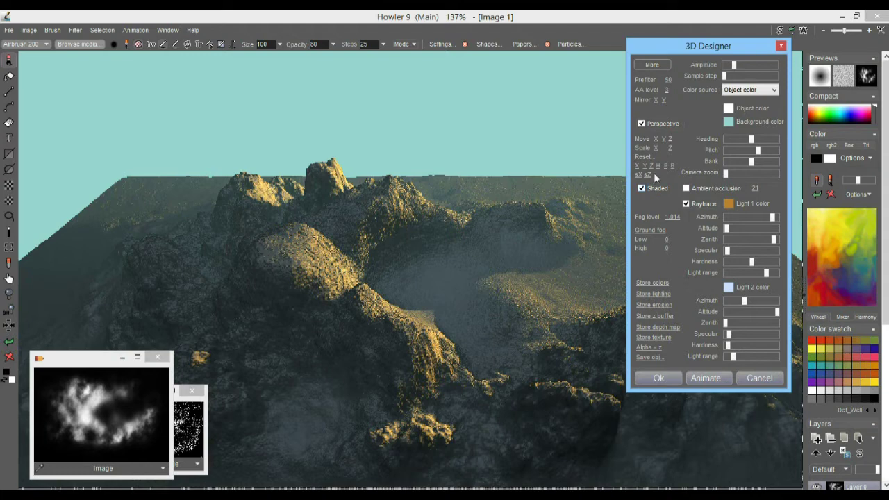
pyautogui.moveTo(671, 217); pyautogui.dragTo(697, 216)
pyautogui.moveTo(817, 218); pyautogui.dragTo(819, 218)
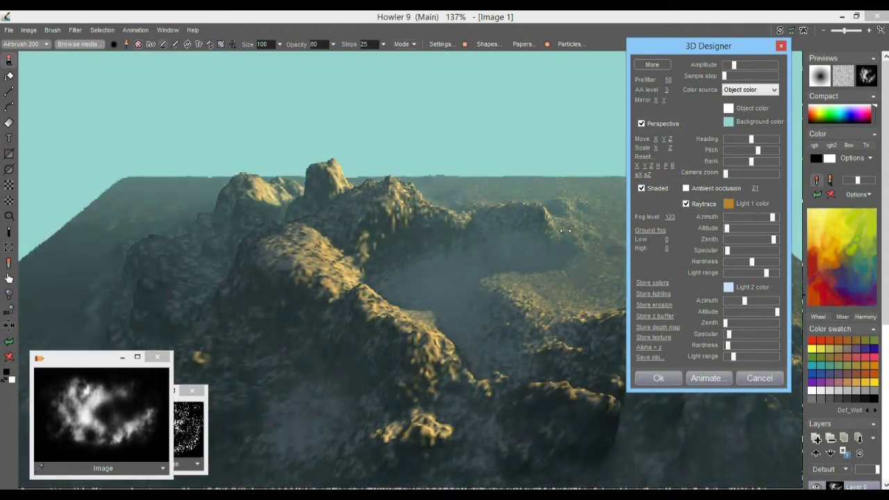
# Step: Enable non linear ground fog with its low level at 0 and its high level at 20
pyautogui.click(653, 230)
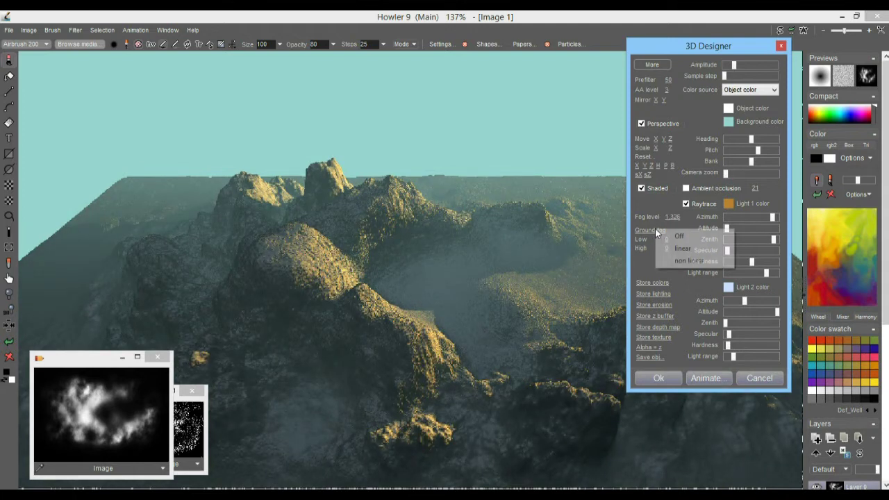
pyautogui.click(688, 261)
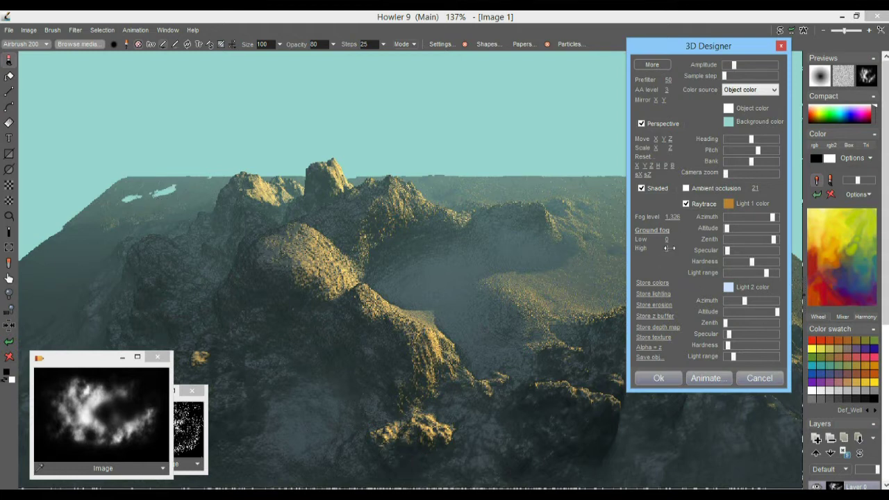
pyautogui.moveTo(665, 248); pyautogui.dragTo(724, 245)
pyautogui.moveTo(667, 239); pyautogui.dragTo(541, 250)
pyautogui.moveTo(668, 248); pyautogui.dragTo(531, 236)
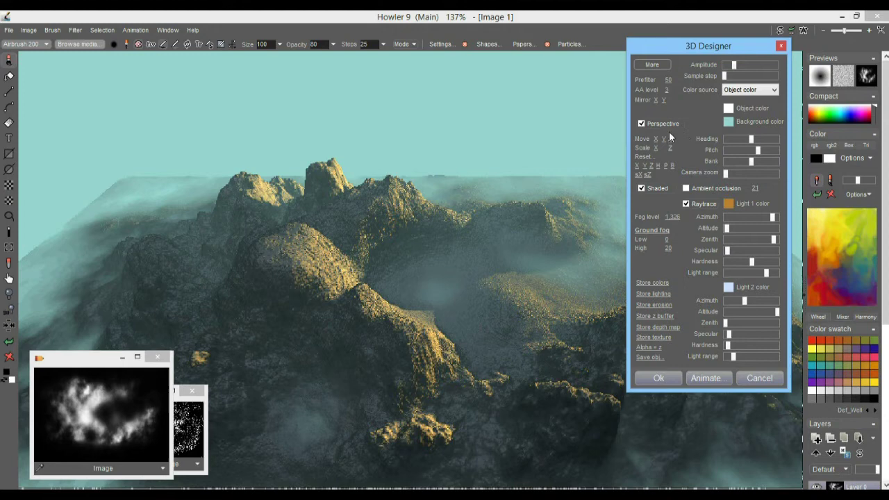
# Step: Shift the terrain along X and Y toward the upper left of the view, and nudge its heading slightly higher
pyautogui.moveTo(653, 139); pyautogui.dragTo(571, 145)
pyautogui.moveTo(663, 139); pyautogui.dragTo(668, 170)
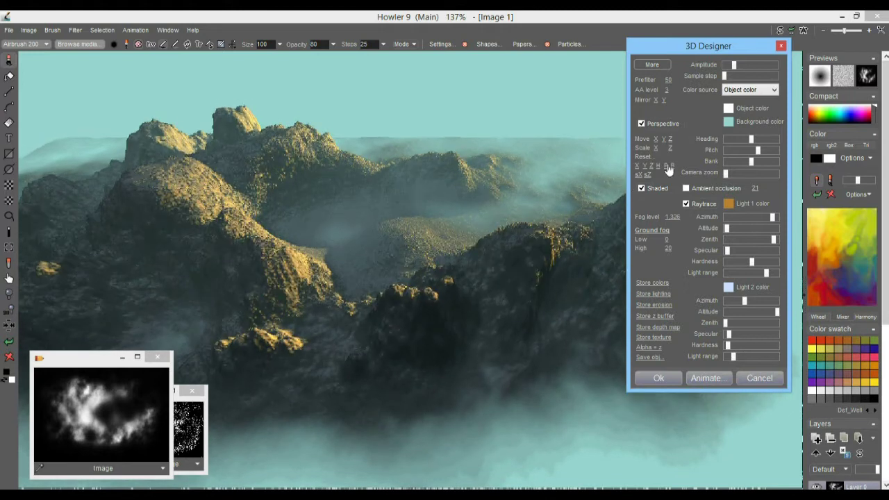
pyautogui.moveTo(752, 140)
pyautogui.mouseDown()
pyautogui.moveTo(743, 142)
pyautogui.moveTo(754, 143)
pyautogui.mouseUp()
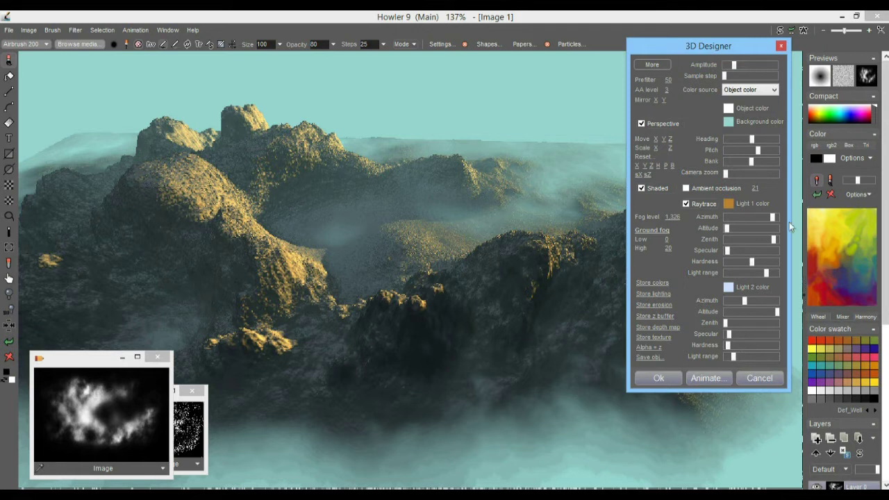
# Step: Reveal the additional 3D Designer settings and add the Single_rain_cloud cloud system to the scene
pyautogui.click(650, 64)
pyautogui.moveTo(758, 44); pyautogui.dragTo(710, 42)
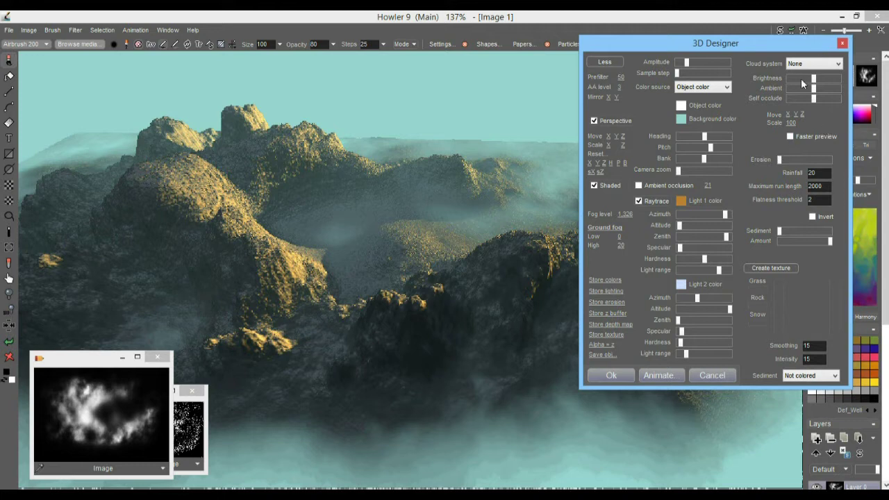
pyautogui.click(827, 65)
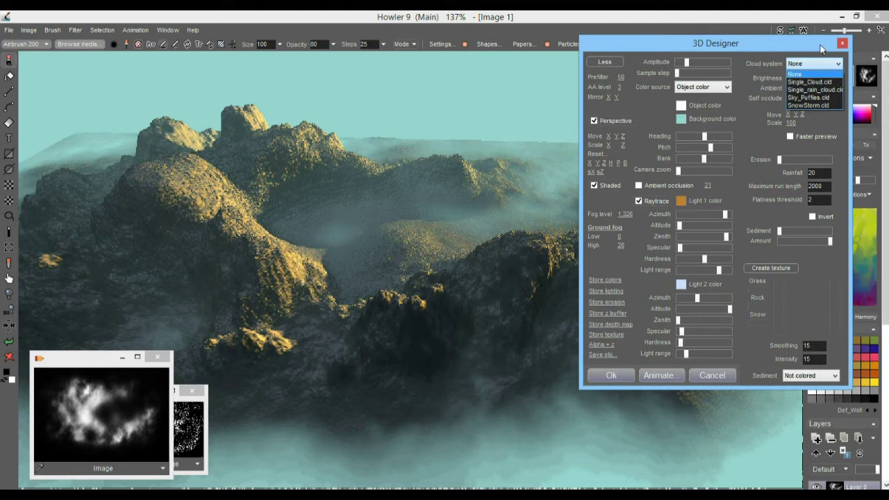
pyautogui.click(824, 51)
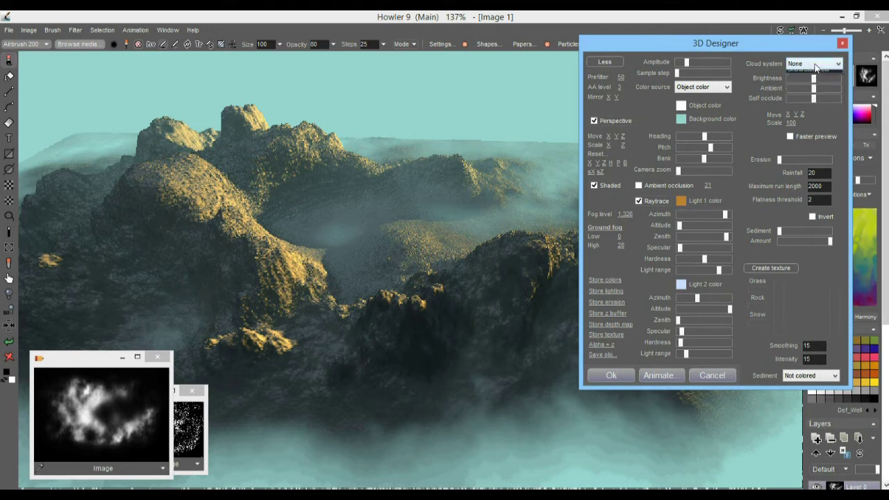
pyautogui.click(818, 64)
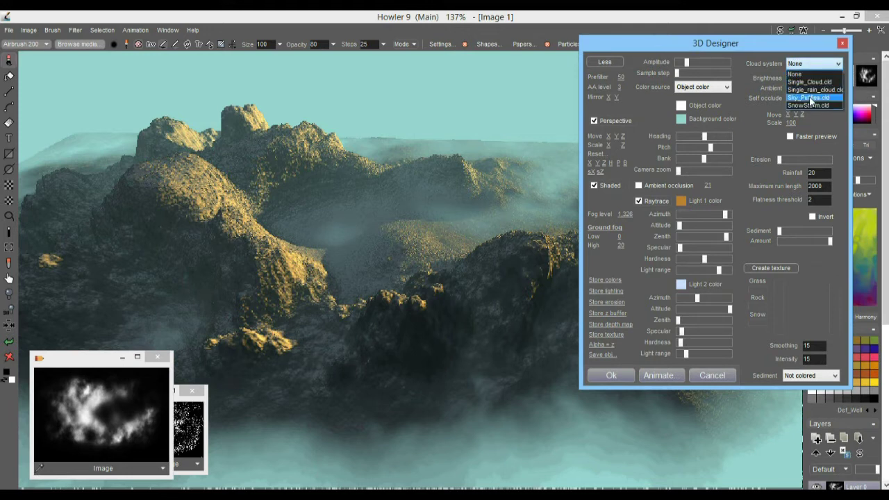
pyautogui.click(814, 91)
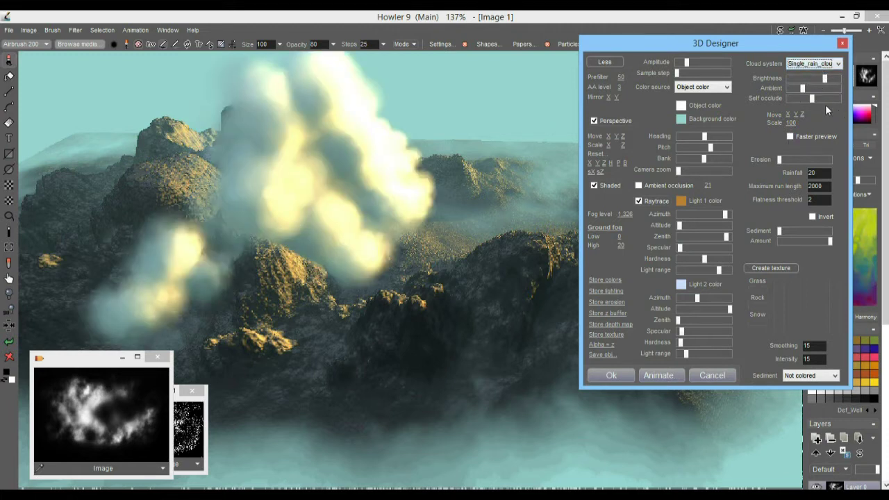
# Step: Darken the rain cloud with brightness near one fifth, ambient about one third and self occlude about half, and shift it left along X
pyautogui.moveTo(803, 89)
pyautogui.mouseDown()
pyautogui.moveTo(821, 89)
pyautogui.moveTo(799, 88)
pyautogui.moveTo(798, 78)
pyautogui.moveTo(792, 100)
pyautogui.mouseUp()
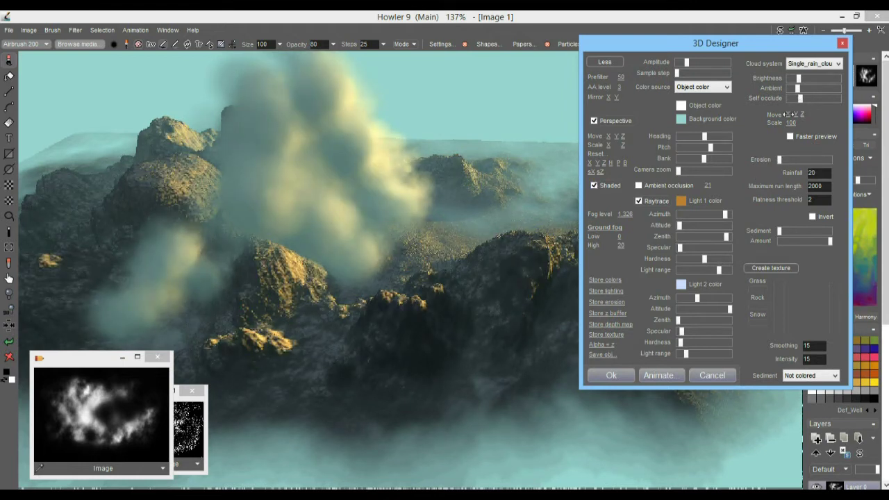
pyautogui.moveTo(794, 115); pyautogui.dragTo(722, 120)
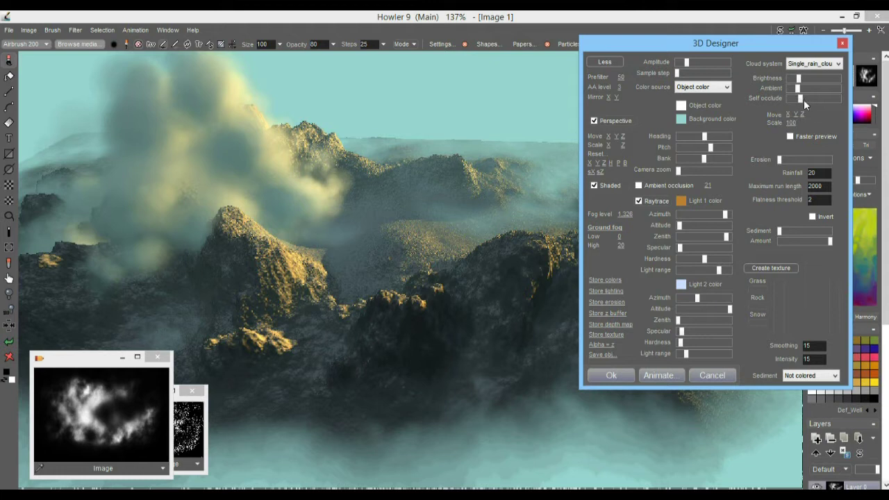
pyautogui.moveTo(798, 98)
pyautogui.mouseDown()
pyautogui.moveTo(829, 98)
pyautogui.moveTo(816, 101)
pyautogui.moveTo(805, 88)
pyautogui.mouseUp()
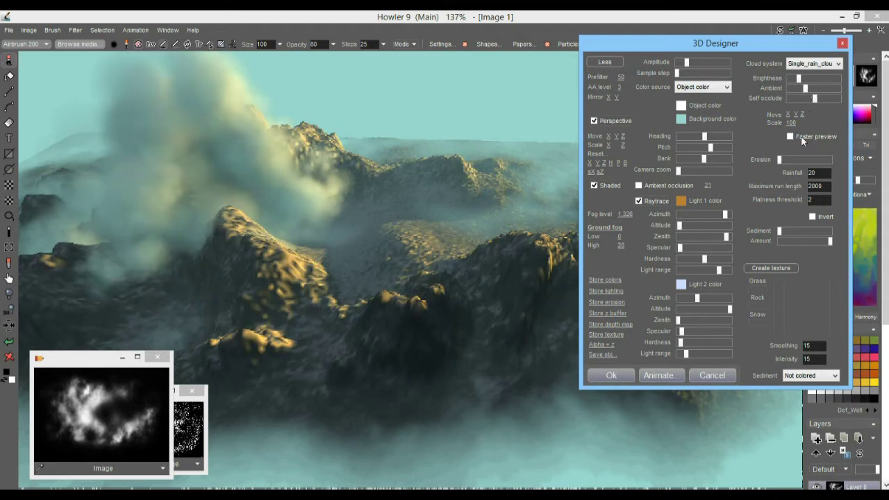
# Step: Set the cloud scale to 1.1 and lower the pitch slightly for a flatter view of the mountains
pyautogui.moveTo(792, 122)
pyautogui.mouseDown()
pyautogui.moveTo(806, 122)
pyautogui.moveTo(783, 124)
pyautogui.moveTo(796, 123)
pyautogui.mouseUp()
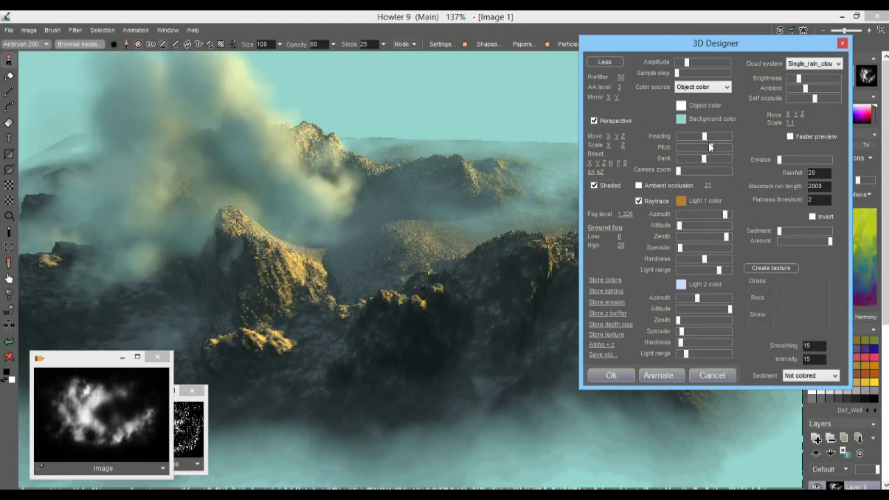
pyautogui.moveTo(709, 147); pyautogui.dragTo(708, 148)
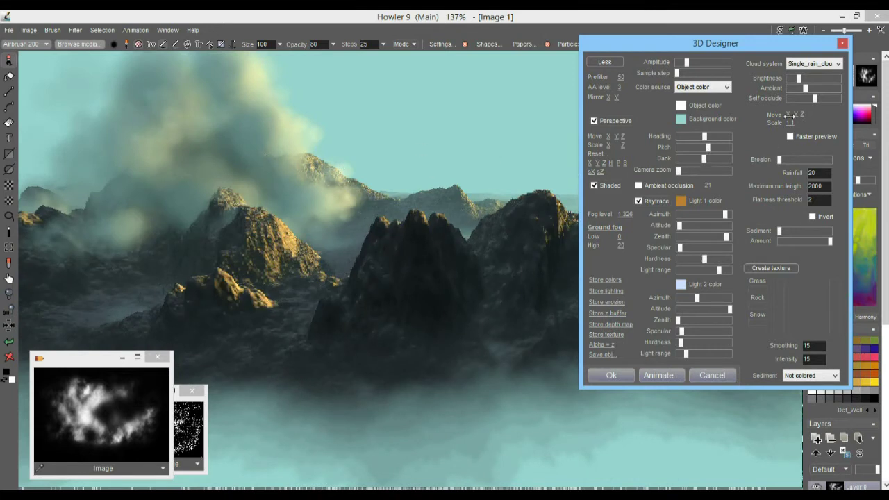
# Step: Compare the terrain without clouds and with the Single_rain_cloud, Single_Cloud and Sky_Puffies cloud systems
pyautogui.click(819, 63)
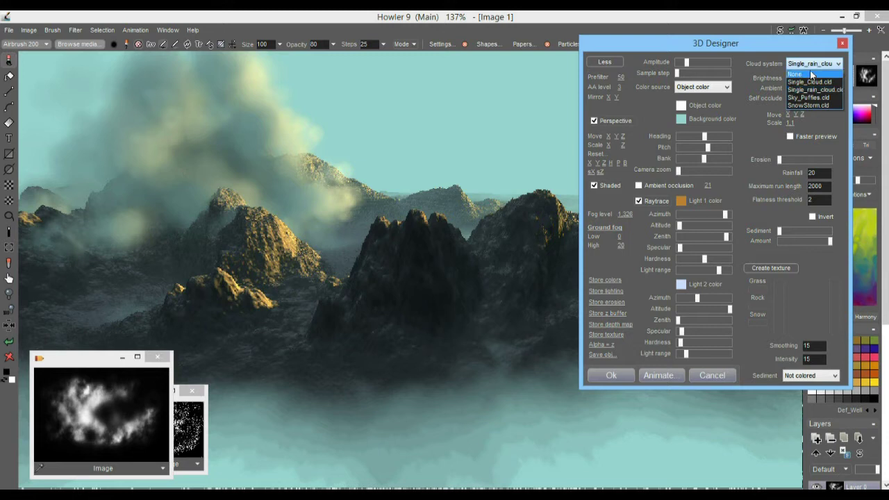
pyautogui.click(807, 72)
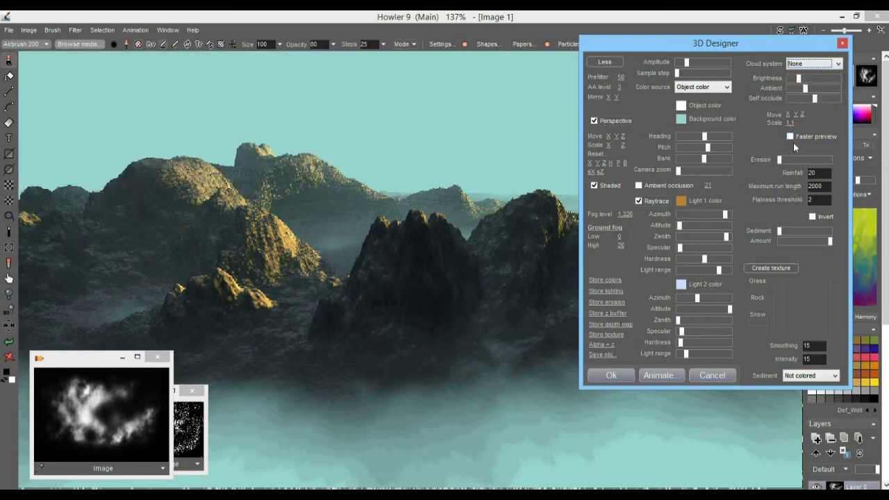
pyautogui.click(808, 65)
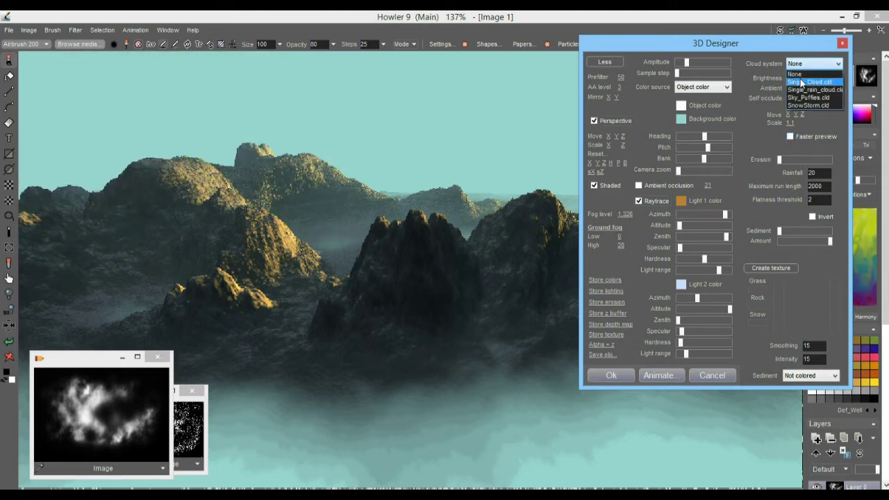
pyautogui.click(806, 89)
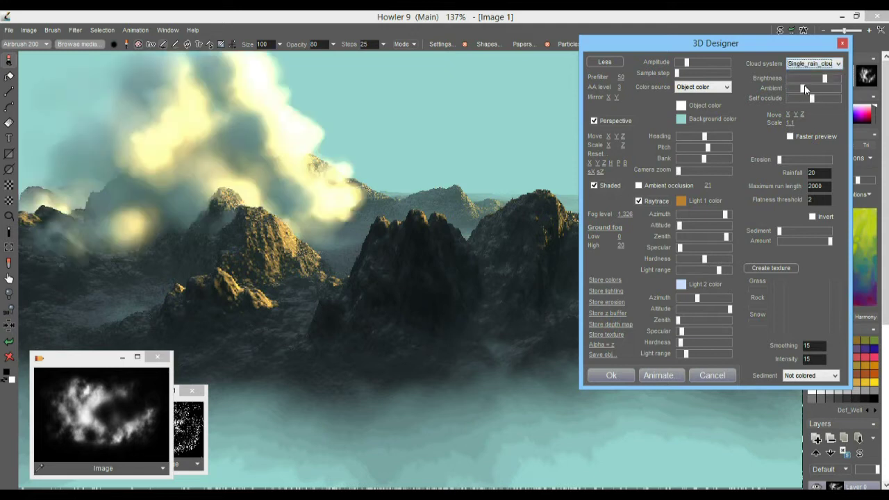
pyautogui.click(804, 65)
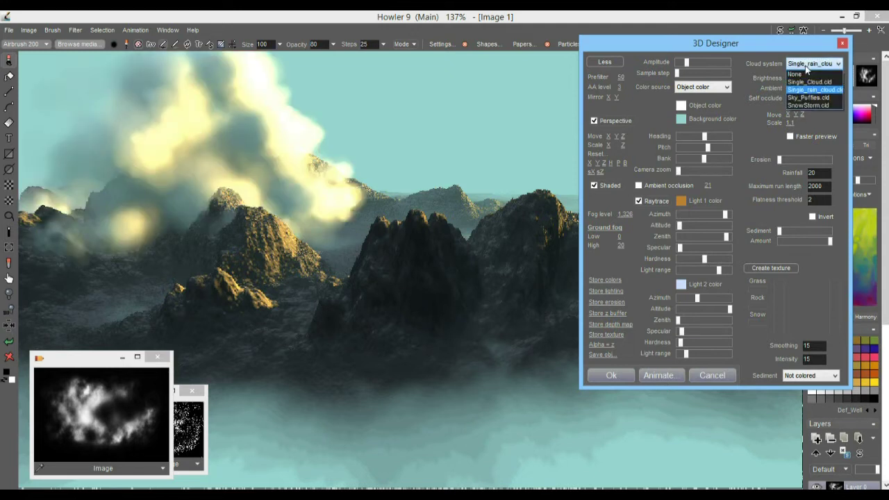
pyautogui.click(814, 80)
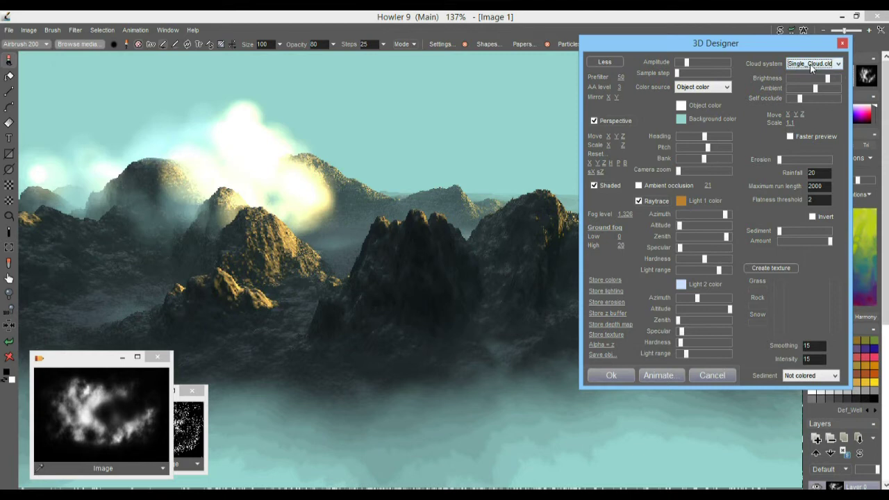
pyautogui.click(809, 64)
pyautogui.click(808, 98)
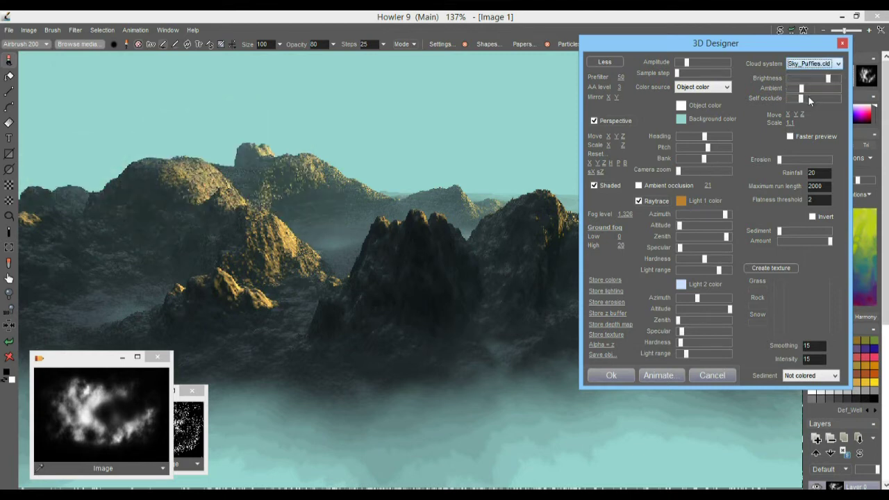
# Step: Turn on the faster preview and reduce the cloud scale to 0.46
pyautogui.click(791, 137)
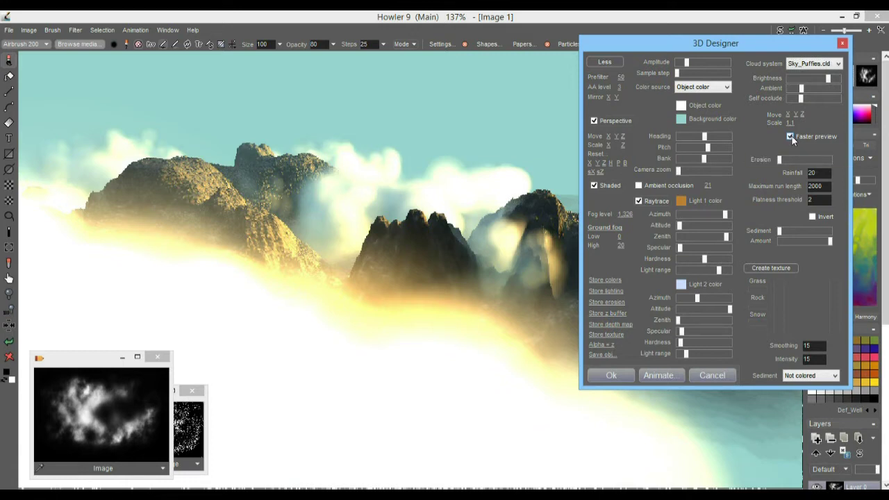
pyautogui.moveTo(791, 117); pyautogui.dragTo(751, 131)
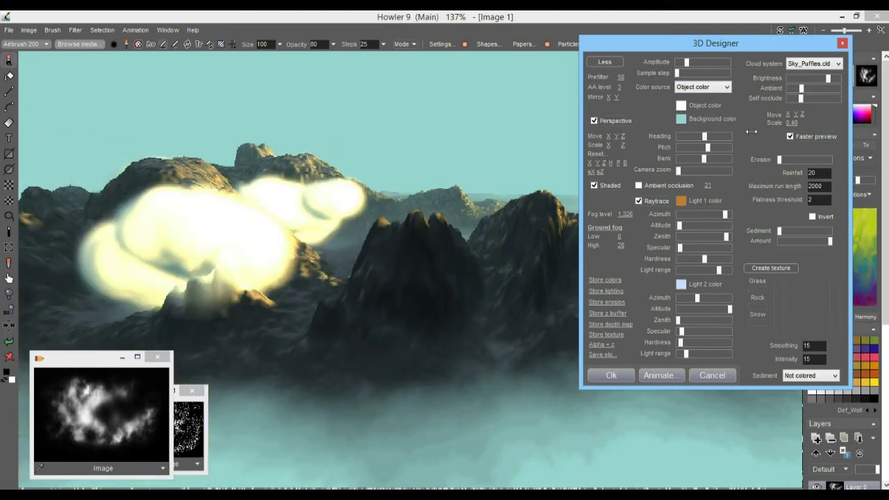
# Step: Compare the Single_rain_cloud and Single_Cloud cloud systems on the terrain
pyautogui.click(809, 64)
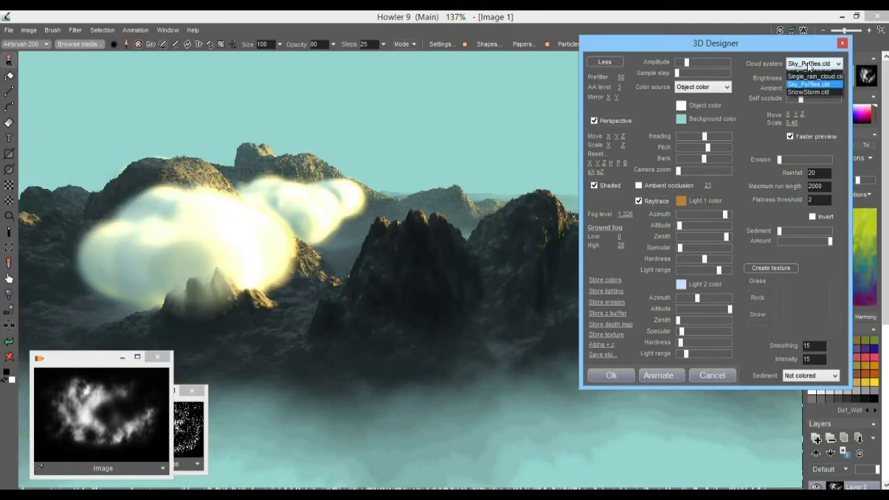
pyautogui.click(813, 77)
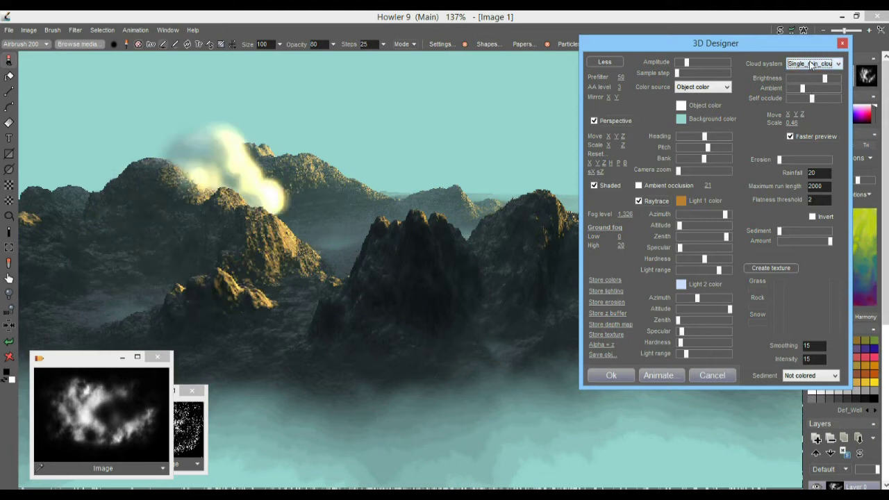
pyautogui.click(810, 64)
pyautogui.click(814, 85)
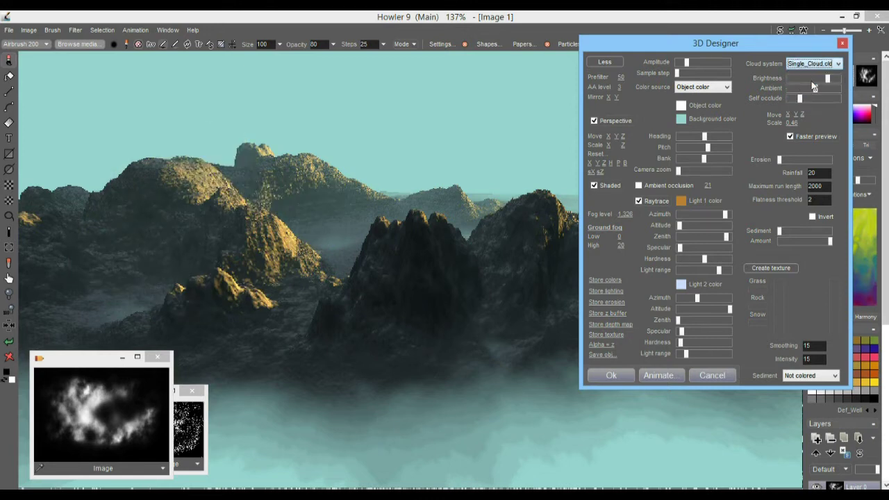
# Step: Apply the Single_rain_cloud system, enlarge its scale to 1.11 and lower the cloud brightness to about one third
pyautogui.click(819, 64)
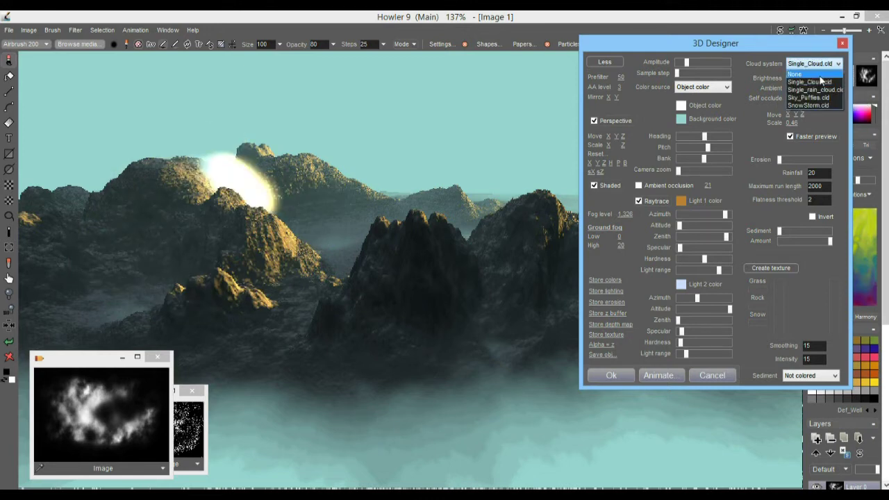
pyautogui.click(813, 90)
pyautogui.moveTo(812, 122); pyautogui.dragTo(833, 122)
pyautogui.moveTo(824, 78); pyautogui.dragTo(803, 78)
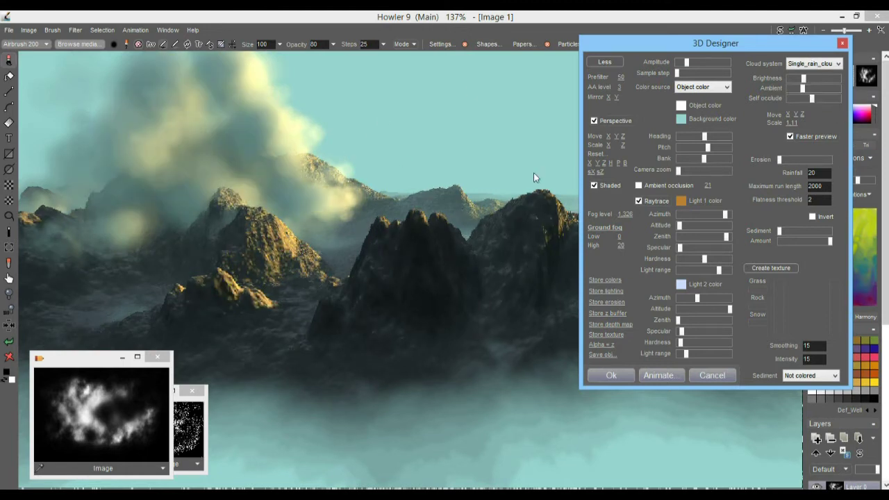
# Step: Remove the clouds by setting the cloud system to None and carve the terrain with erosion at about two thirds
pyautogui.click(814, 63)
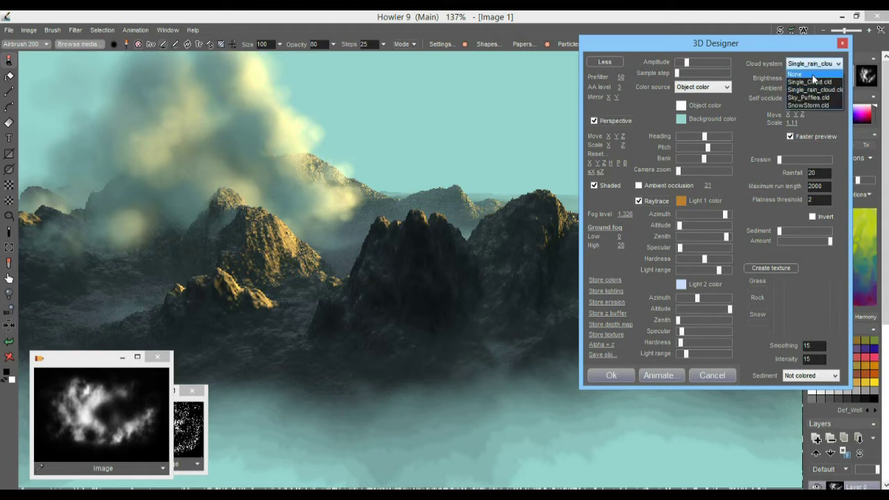
pyautogui.click(812, 73)
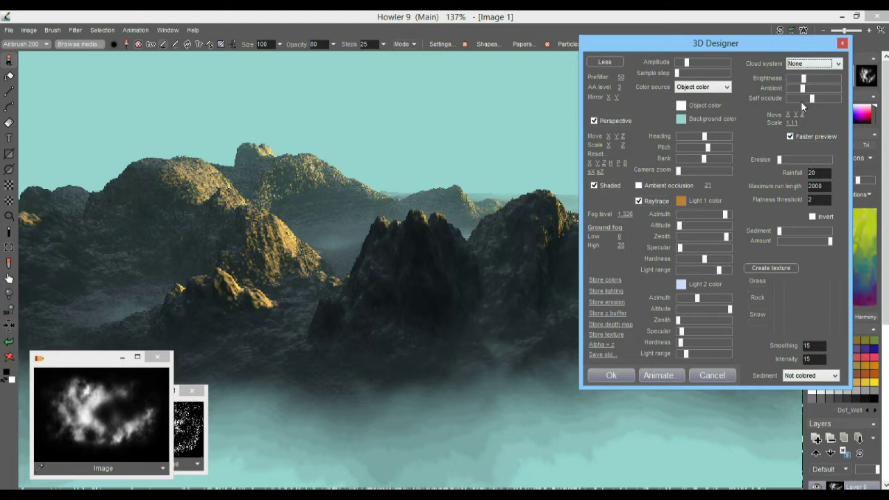
pyautogui.click(799, 159)
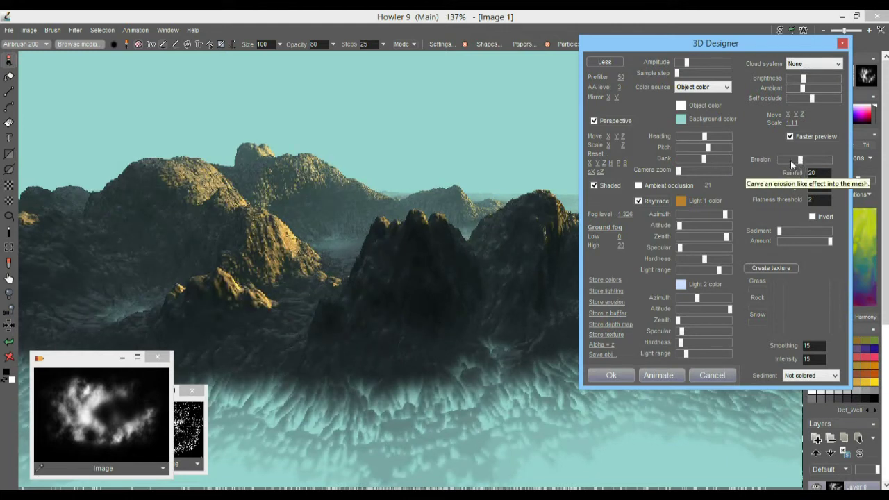
pyautogui.click(797, 160)
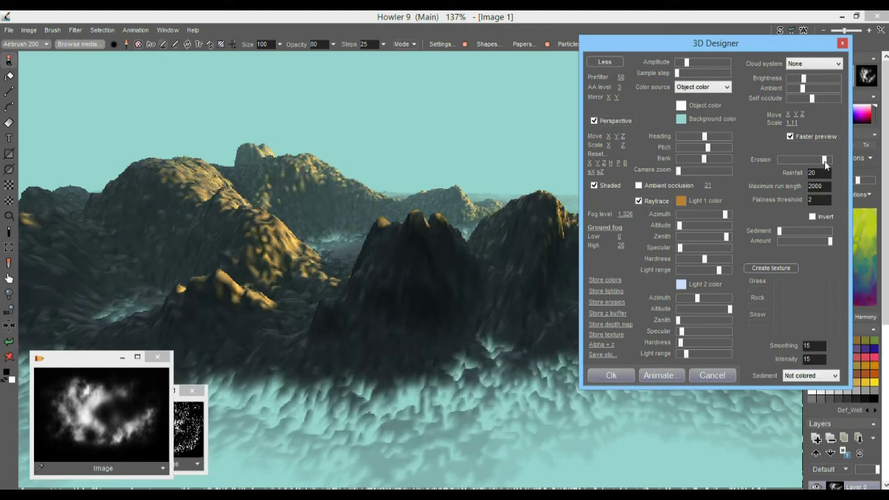
pyautogui.click(824, 159)
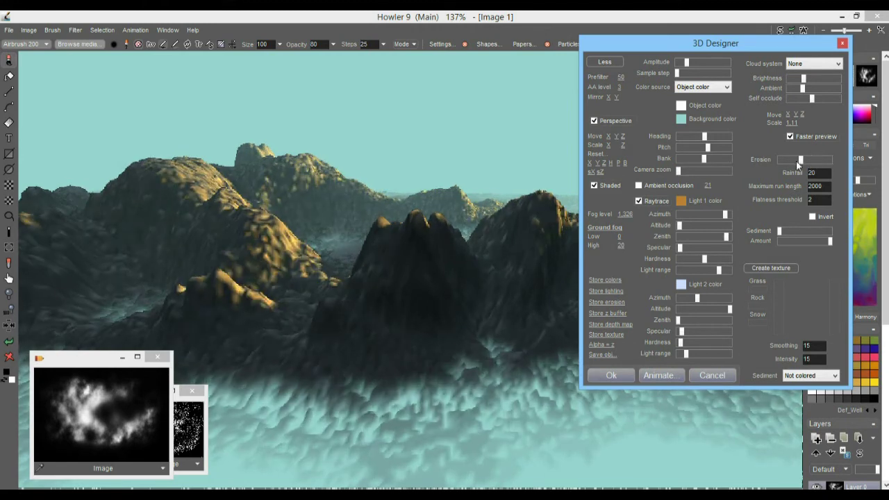
pyautogui.click(814, 159)
# Step: Try erosion rainfall values of 2 and 222, and settle on 33
pyautogui.doubleClick(820, 173)
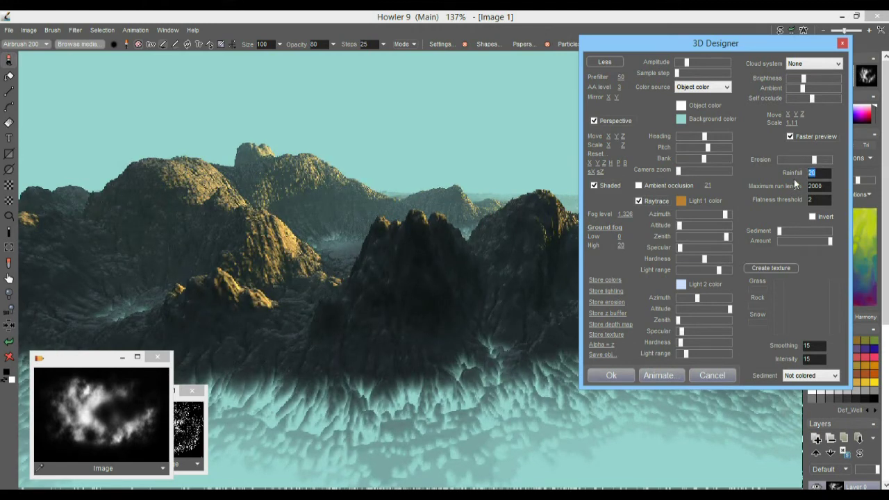
pyautogui.write('2')
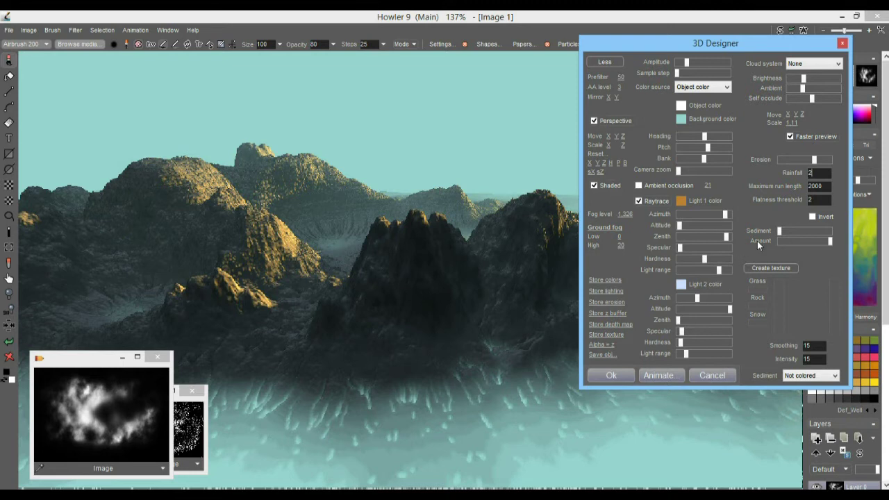
pyautogui.write('22')
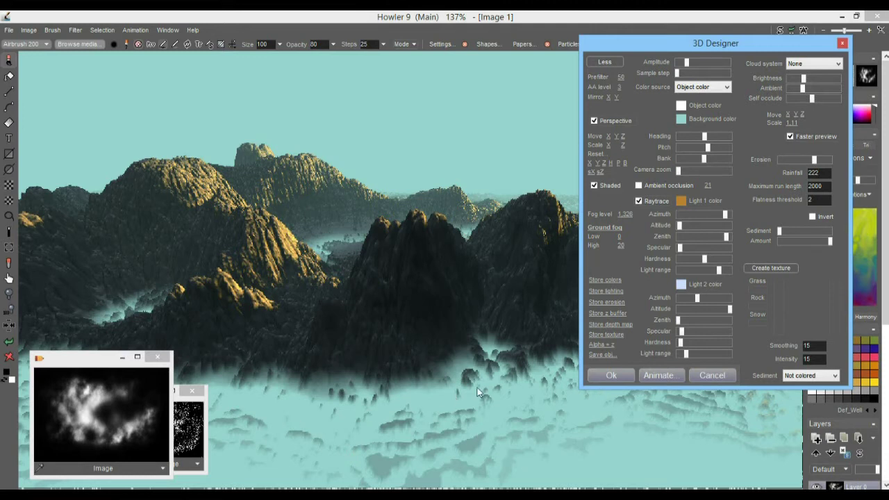
pyautogui.moveTo(826, 173); pyautogui.dragTo(776, 179)
pyautogui.write('33')
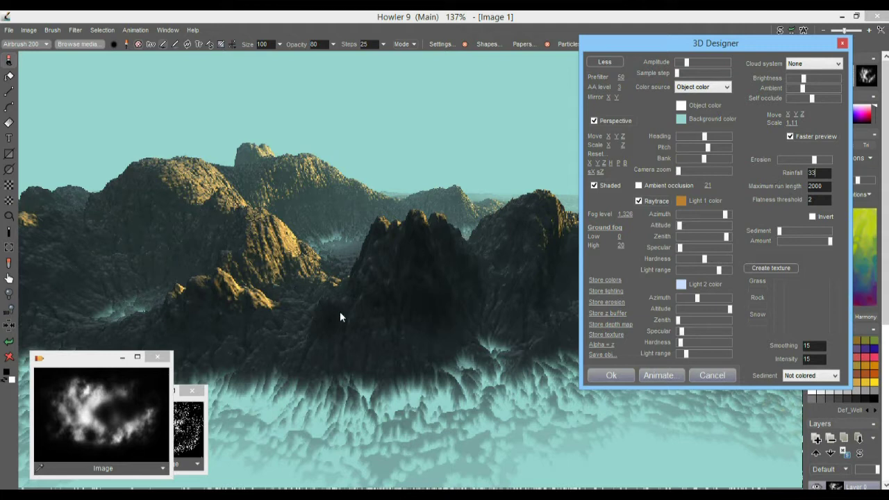
# Step: Set the erosion's maximum run length to 3333
pyautogui.doubleClick(826, 186)
pyautogui.write('3')
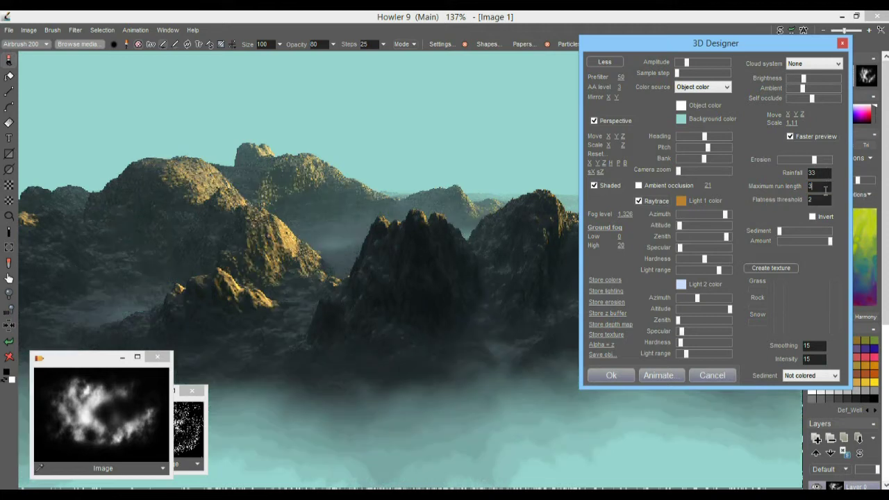
pyautogui.write('3')
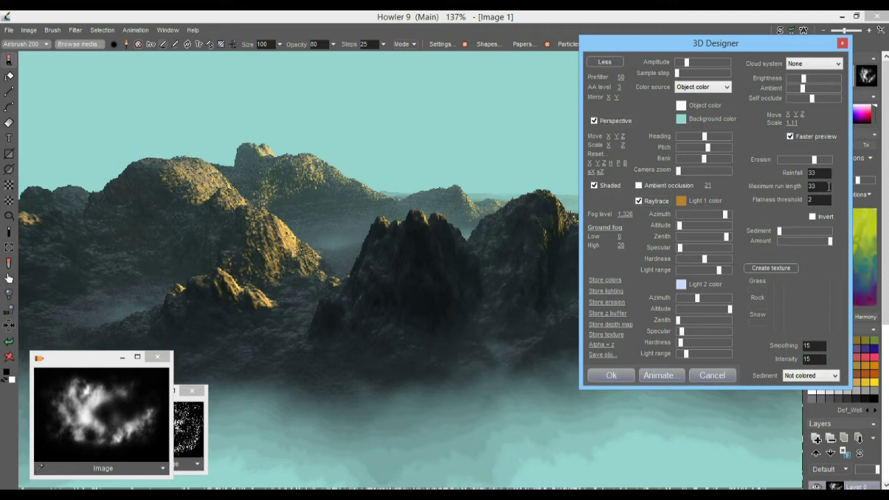
pyautogui.write('3')
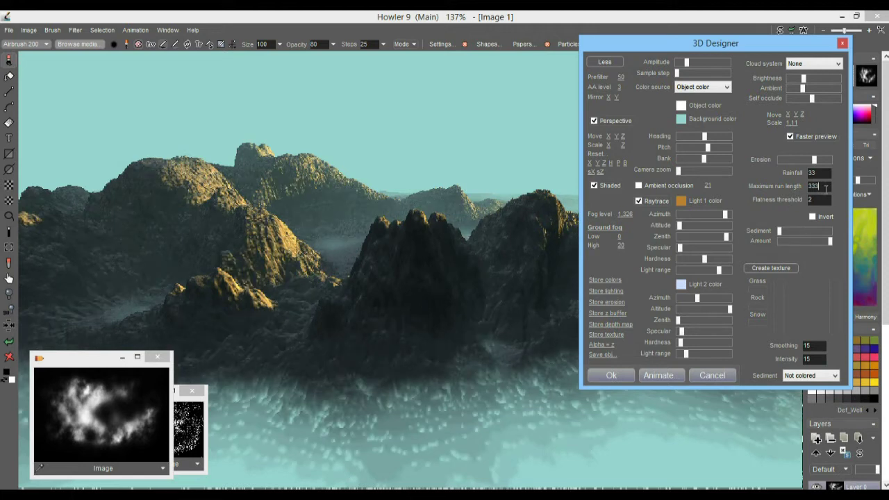
pyautogui.write('3')
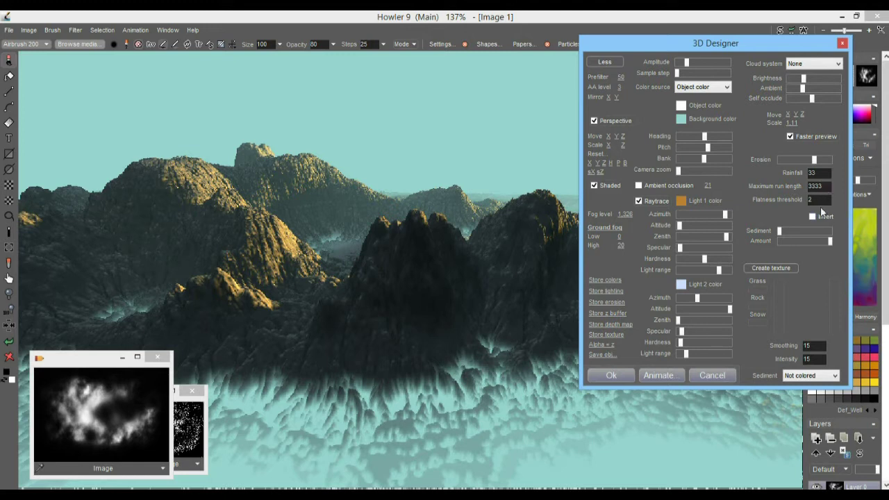
# Step: Try erosion flatness thresholds of 1 and 2, and settle on 3
pyautogui.doubleClick(817, 200)
pyautogui.write('0')
pyautogui.press('Return')
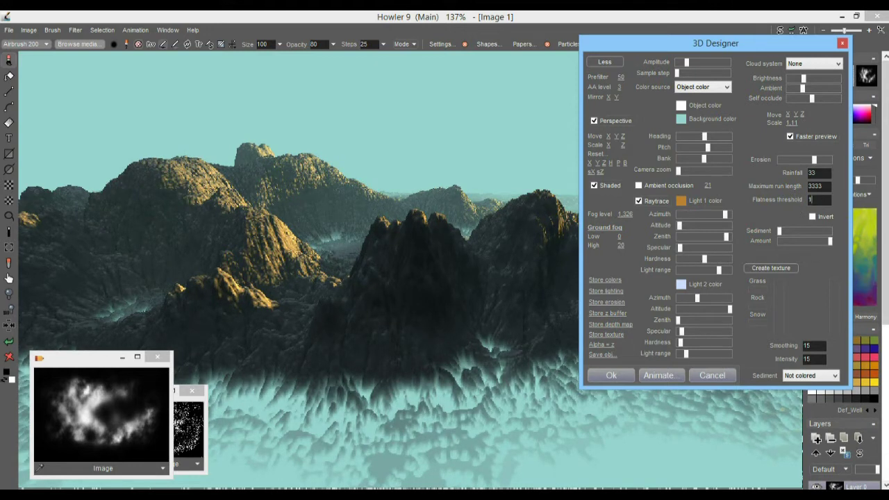
pyautogui.press('Return')
pyautogui.write('2')
pyautogui.press('Return')
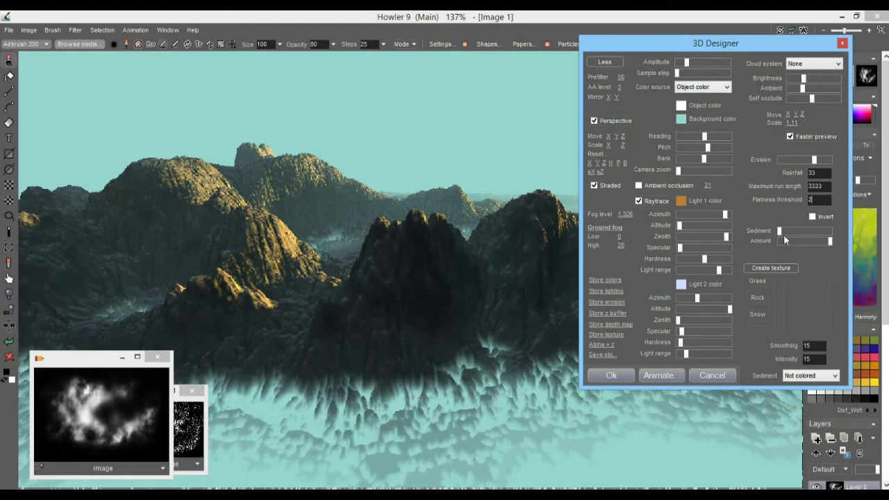
pyautogui.write('3')
pyautogui.press('Return')
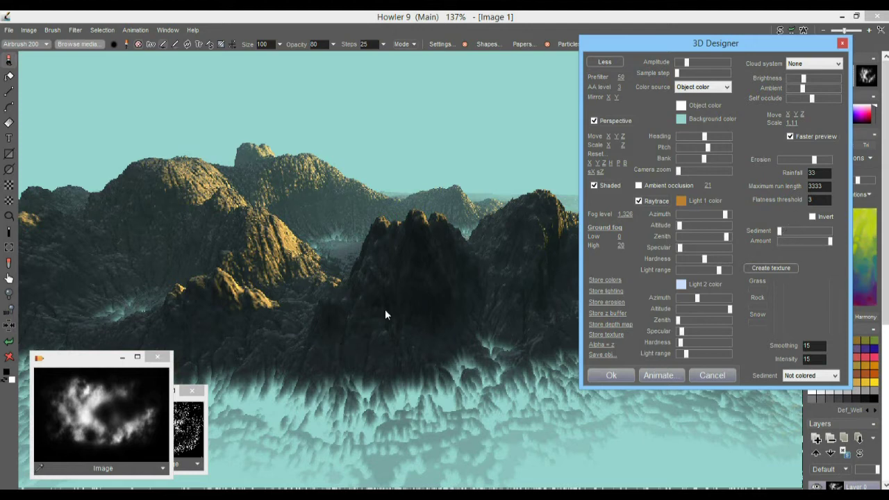
# Step: Raise erosion to about 85 percent and turn the camera heading to slightly above its midpoint
pyautogui.moveTo(815, 160)
pyautogui.mouseDown()
pyautogui.moveTo(773, 159)
pyautogui.moveTo(851, 162)
pyautogui.moveTo(802, 157)
pyautogui.moveTo(824, 159)
pyautogui.mouseUp()
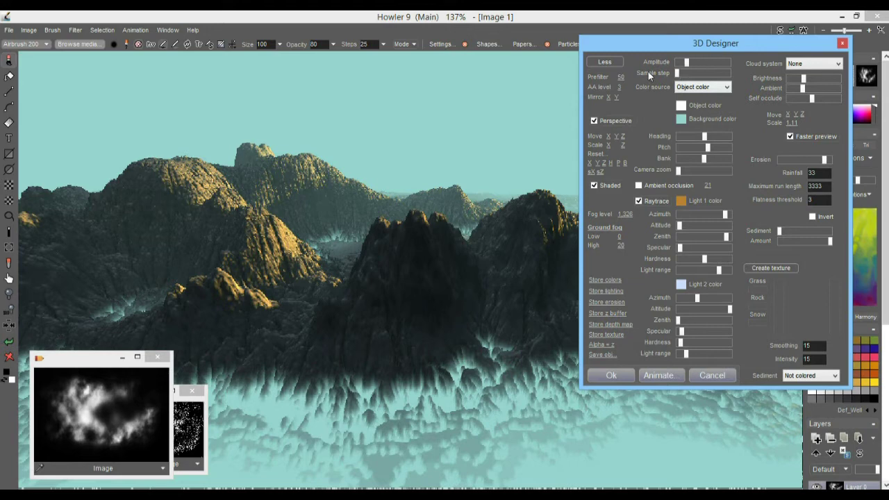
pyautogui.moveTo(679, 73)
pyautogui.mouseDown()
pyautogui.moveTo(706, 72)
pyautogui.moveTo(677, 73)
pyautogui.mouseUp()
pyautogui.moveTo(705, 137)
pyautogui.mouseDown()
pyautogui.moveTo(688, 136)
pyautogui.moveTo(714, 137)
pyautogui.mouseUp()
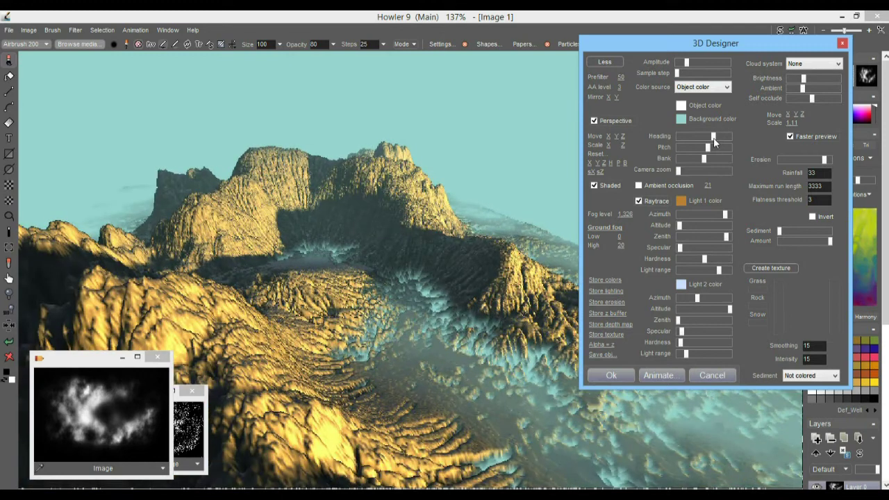
pyautogui.moveTo(713, 137); pyautogui.dragTo(710, 137)
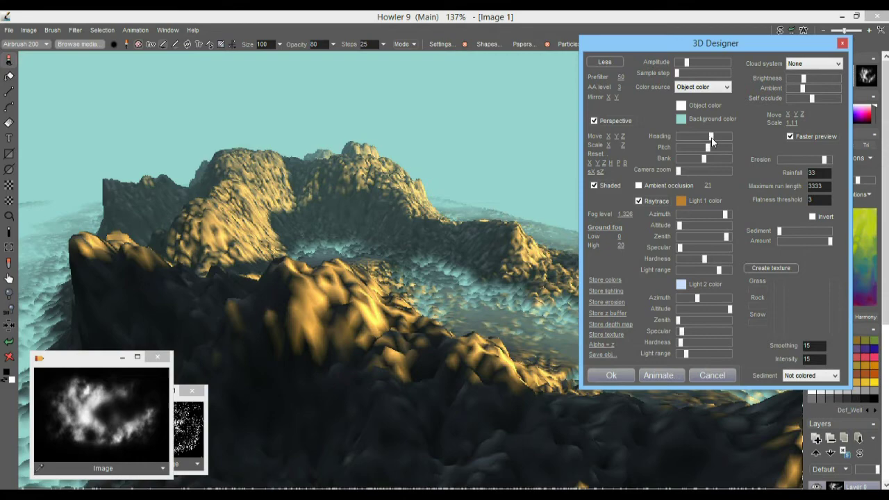
pyautogui.moveTo(711, 138); pyautogui.dragTo(708, 137)
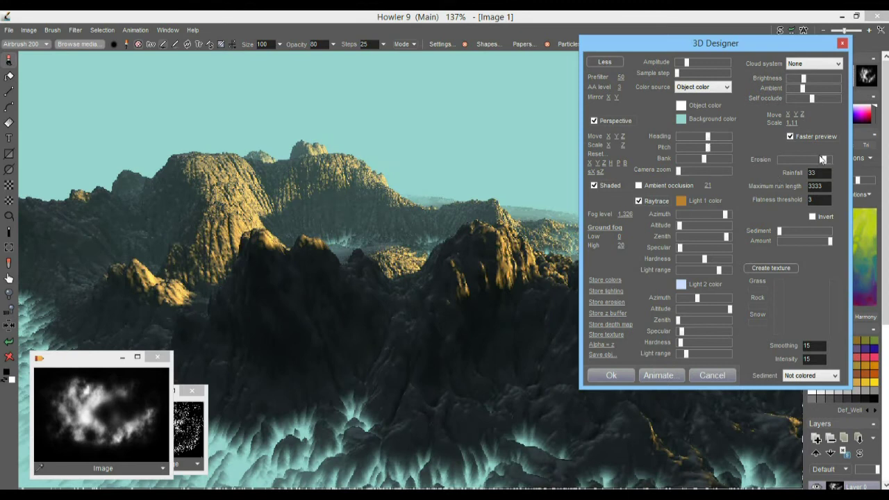
# Step: Compare weaker and stronger erosion on the mountains, returning the erosion to about 85 percent
pyautogui.moveTo(822, 159); pyautogui.dragTo(775, 160)
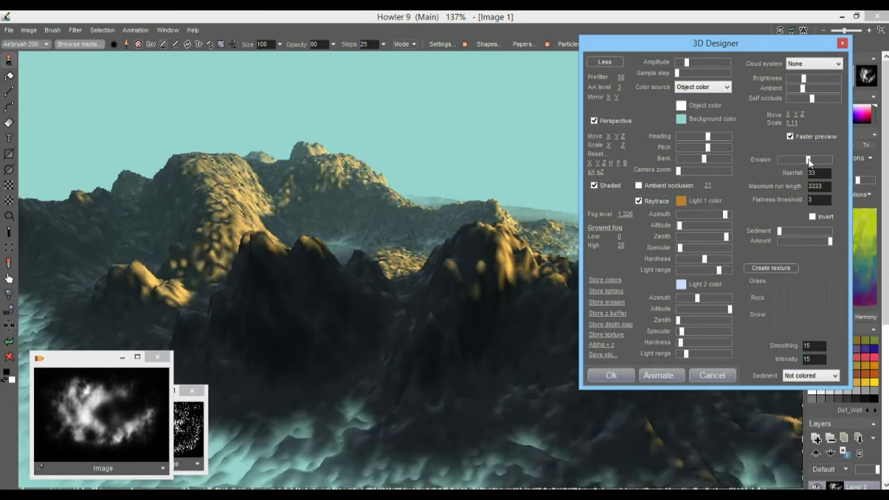
pyautogui.moveTo(779, 159); pyautogui.dragTo(798, 160)
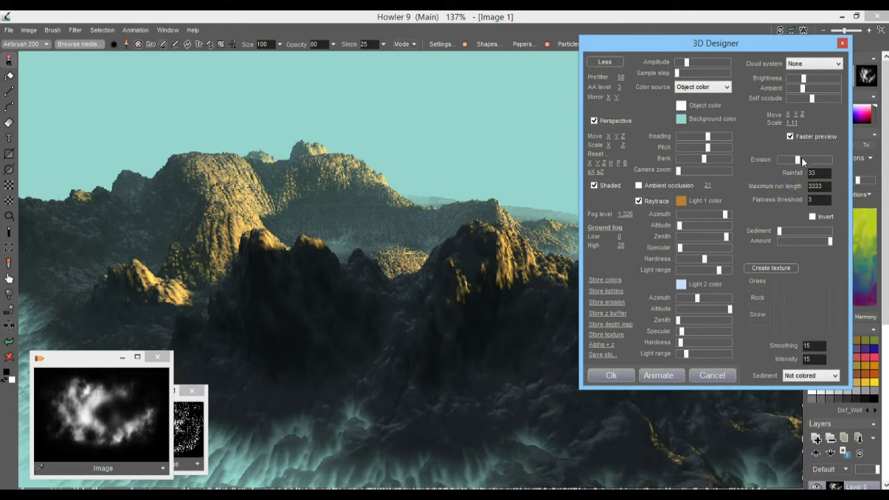
pyautogui.moveTo(798, 161); pyautogui.dragTo(817, 163)
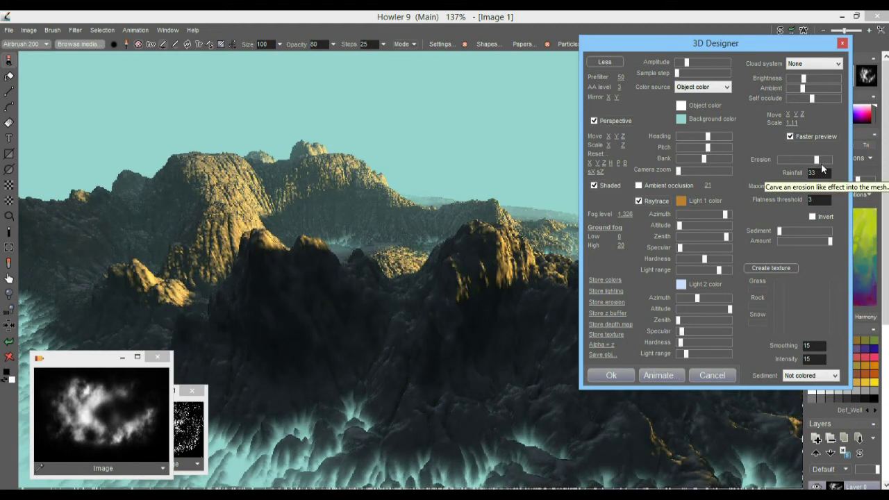
pyautogui.moveTo(818, 160); pyautogui.dragTo(825, 161)
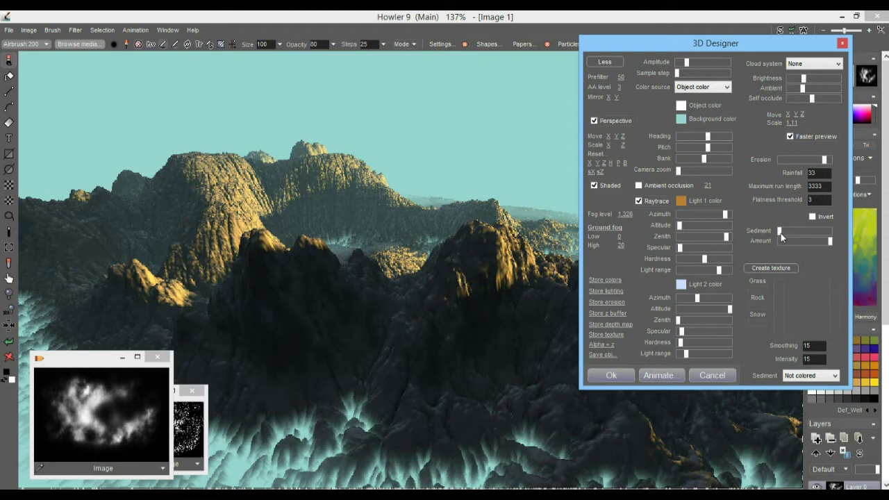
# Step: Try sediment levels between about two fifths and three quarters, with the sediment amount varied between zero and maximum
pyautogui.moveTo(783, 231); pyautogui.dragTo(820, 240)
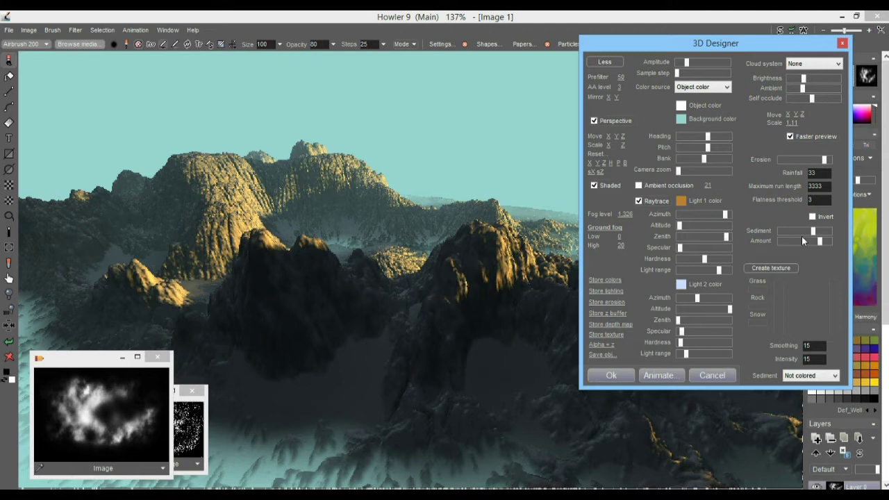
pyautogui.moveTo(813, 231); pyautogui.dragTo(839, 241)
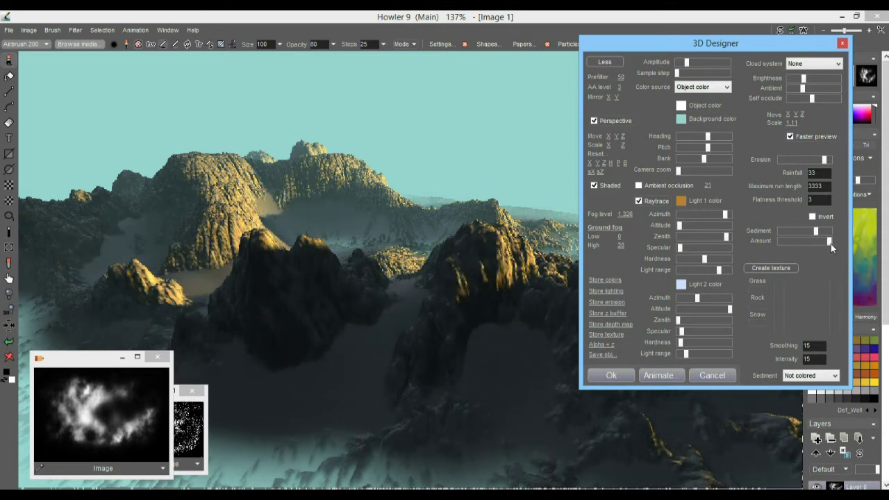
pyautogui.moveTo(816, 230); pyautogui.dragTo(798, 235)
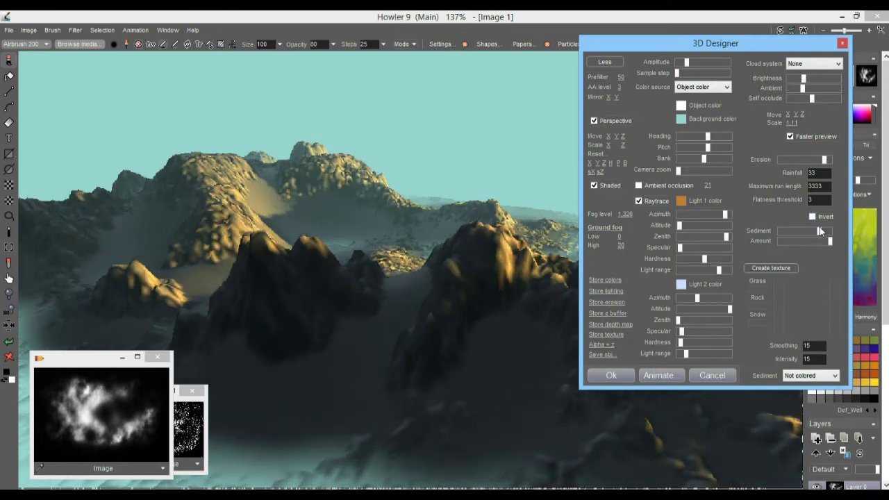
pyautogui.moveTo(802, 230); pyautogui.dragTo(755, 248)
pyautogui.click(805, 241)
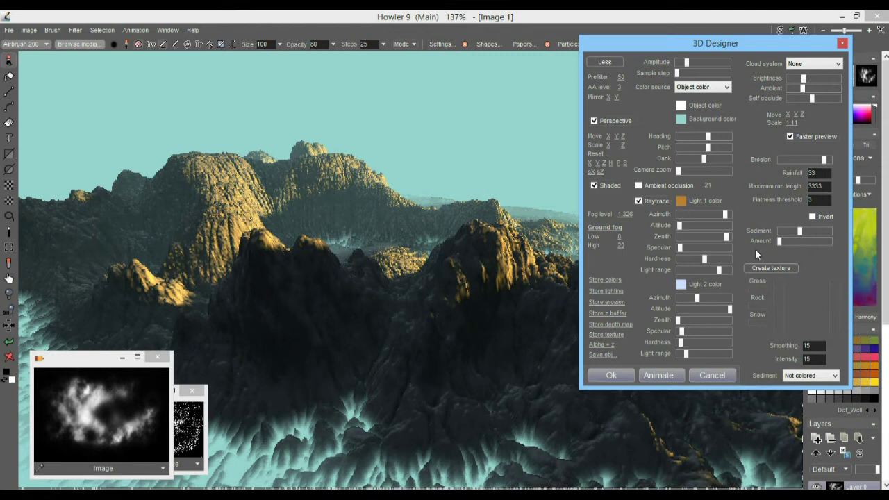
# Step: Set sediment to slightly over half with an amount near nine tenths, and turn the camera heading close to its minimum
pyautogui.click(826, 241)
pyautogui.moveTo(826, 241); pyautogui.dragTo(808, 234)
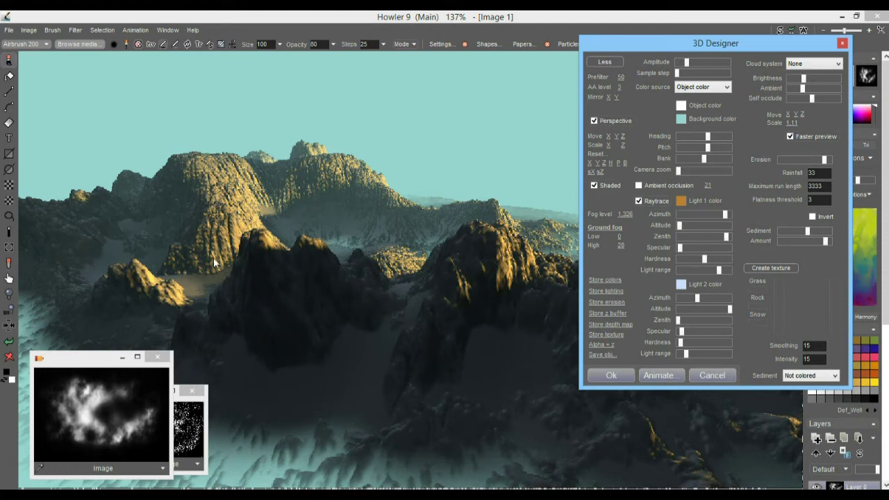
pyautogui.moveTo(704, 142); pyautogui.dragTo(683, 146)
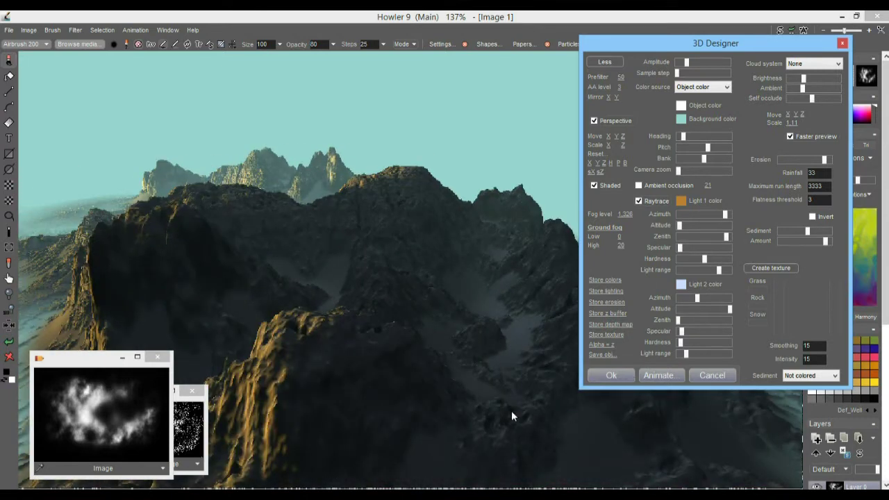
# Step: Raise sediment to about three quarters with an amount near nine tenths, and try the image as the terrain's color source
pyautogui.moveTo(806, 232)
pyautogui.mouseDown()
pyautogui.moveTo(794, 231)
pyautogui.moveTo(807, 241)
pyautogui.moveTo(822, 240)
pyautogui.moveTo(803, 231)
pyautogui.moveTo(818, 231)
pyautogui.moveTo(821, 241)
pyautogui.mouseUp()
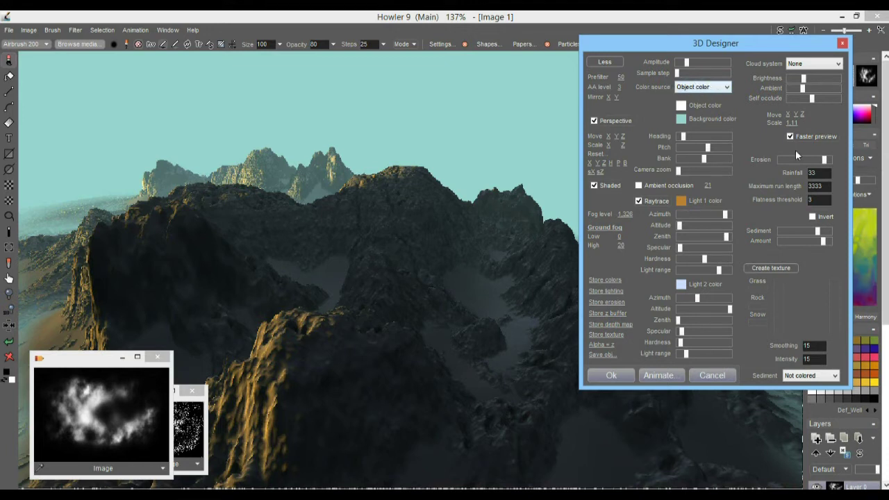
pyautogui.click(712, 88)
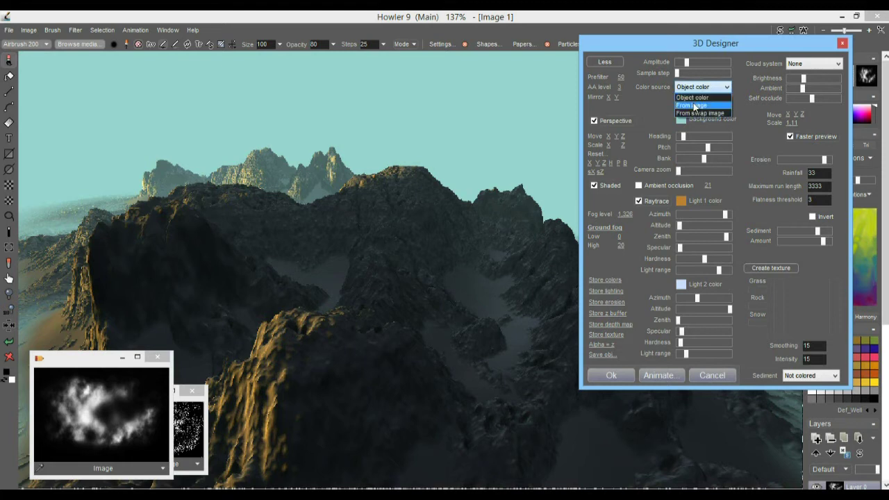
pyautogui.click(693, 106)
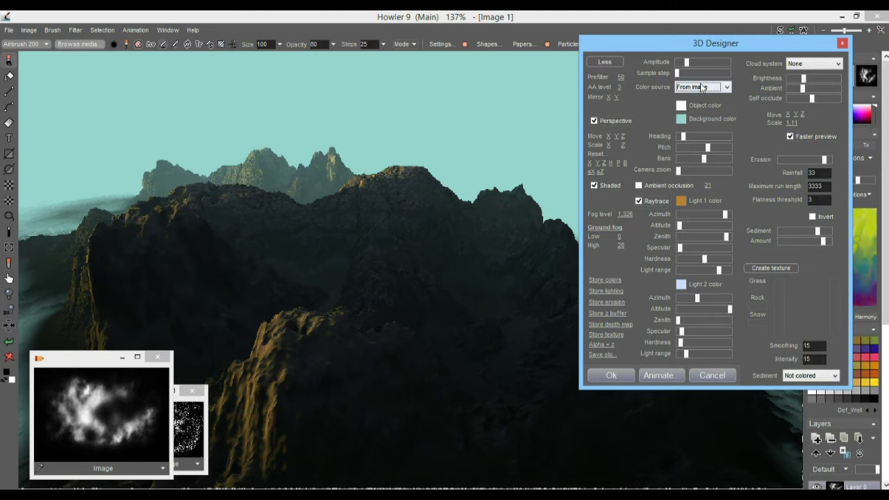
# Step: Turn the camera heading to about four fifths and color the terrain from a newly created texture in the swap image
pyautogui.moveTo(687, 136); pyautogui.dragTo(721, 139)
pyautogui.click(702, 88)
pyautogui.click(703, 113)
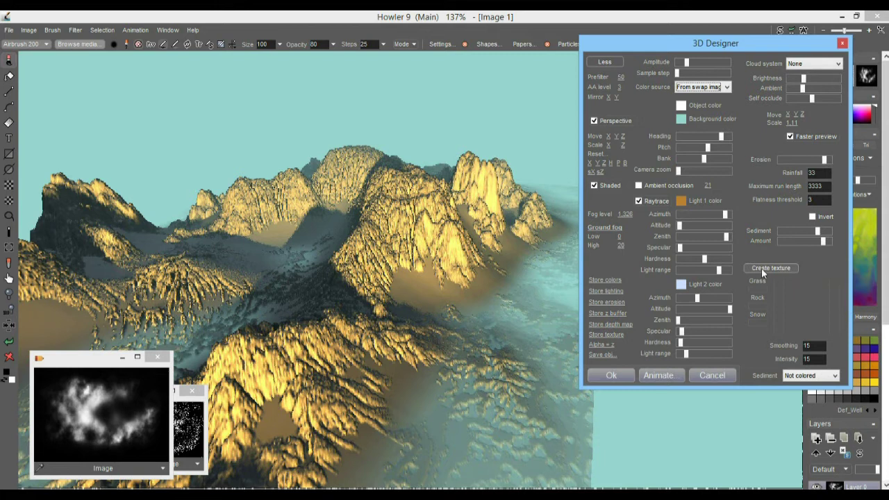
pyautogui.click(783, 269)
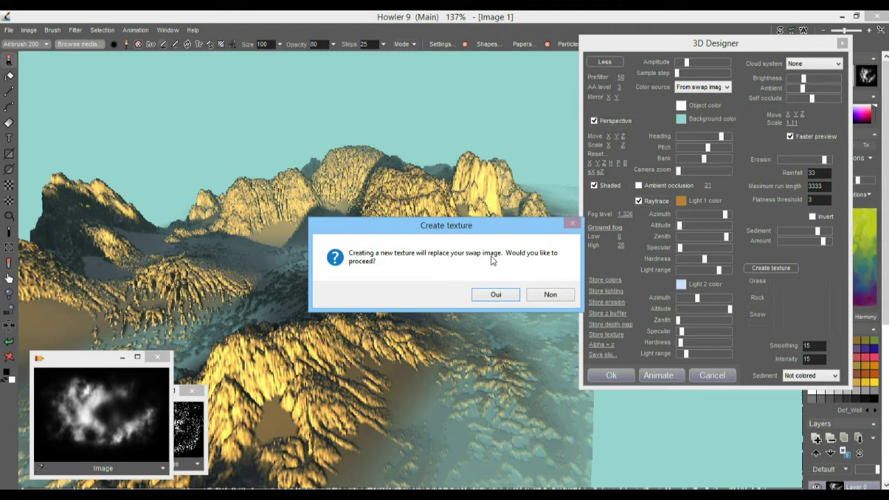
pyautogui.click(505, 296)
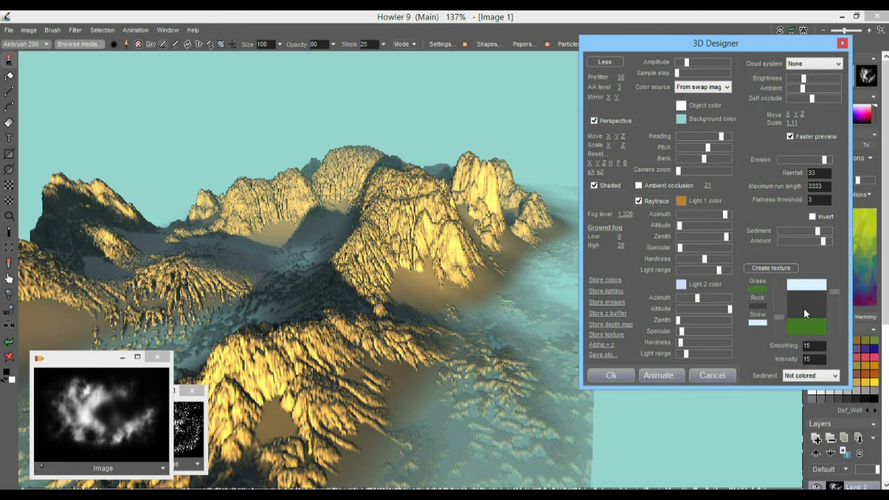
# Step: Try different snow and grass heights in the terrain texture, leaving a thin snow band and grass over roughly the lowest quarter
pyautogui.moveTo(835, 294)
pyautogui.mouseDown()
pyautogui.moveTo(835, 321)
pyautogui.moveTo(835, 297)
pyautogui.mouseUp()
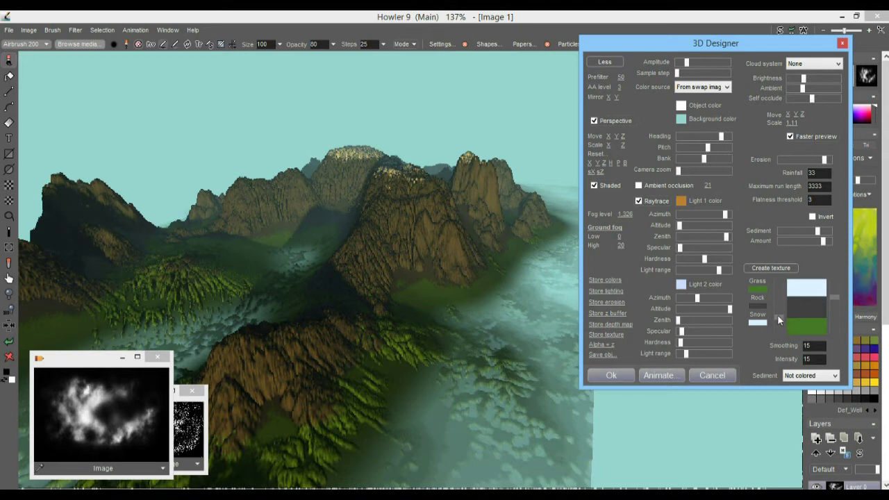
pyautogui.moveTo(780, 315); pyautogui.dragTo(787, 323)
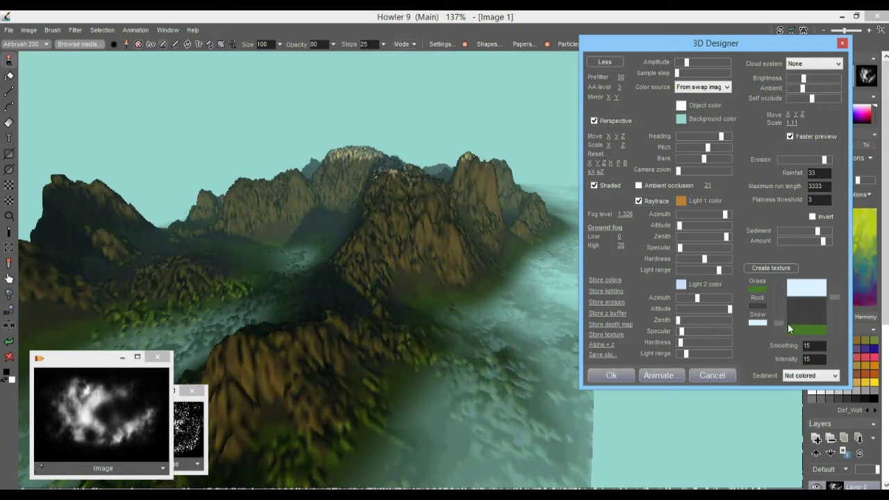
pyautogui.moveTo(833, 296); pyautogui.dragTo(836, 286)
pyautogui.moveTo(779, 324); pyautogui.dragTo(782, 317)
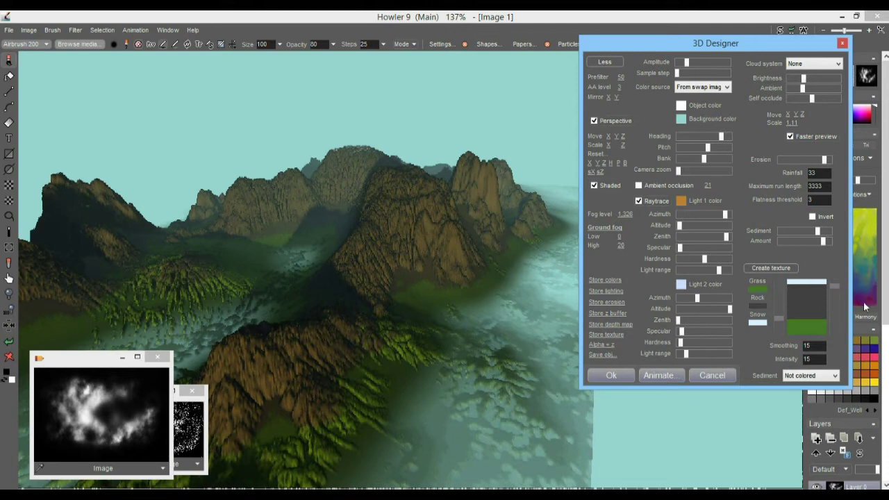
# Step: Extend the texture's snow band down almost to the lowest altitude and shrink the grass to a thin strip
pyautogui.moveTo(837, 283); pyautogui.dragTo(837, 311)
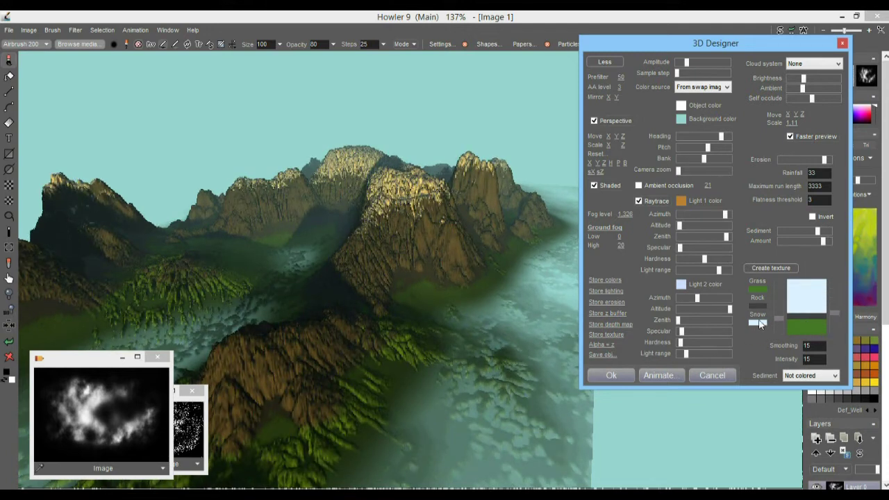
pyautogui.moveTo(779, 318); pyautogui.dragTo(777, 330)
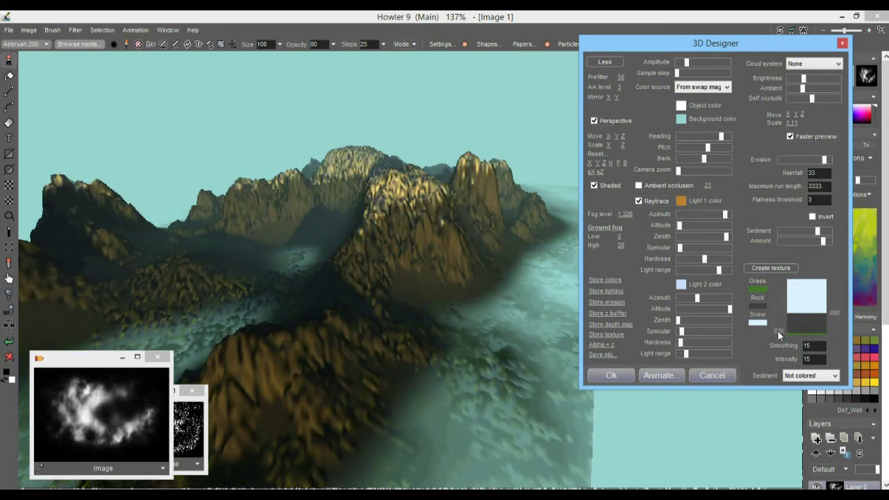
pyautogui.moveTo(834, 316); pyautogui.dragTo(836, 330)
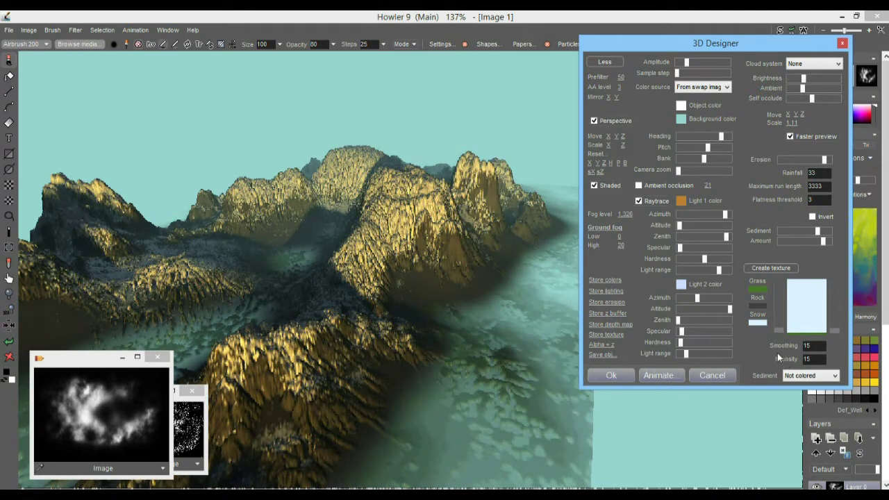
# Step: Try a texture intensity of 44 and reduce it to 2
pyautogui.doubleClick(807, 359)
pyautogui.write('44')
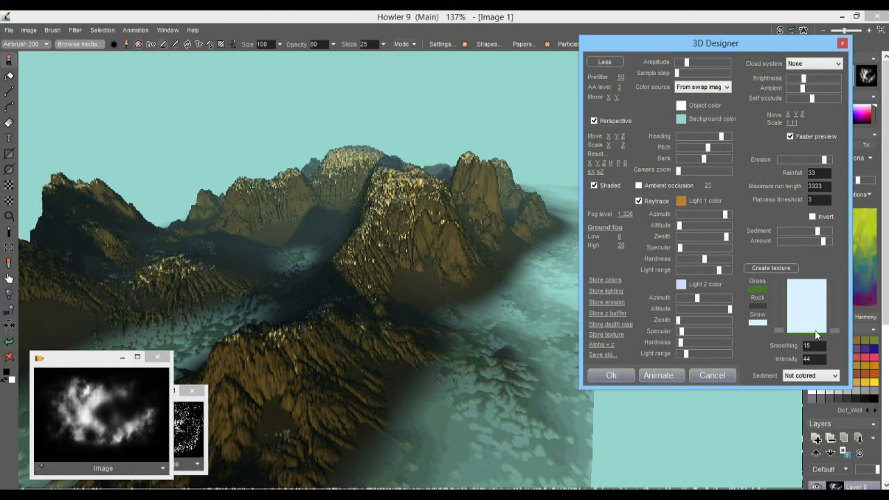
pyautogui.moveTo(814, 359); pyautogui.dragTo(783, 362)
pyautogui.write('2')
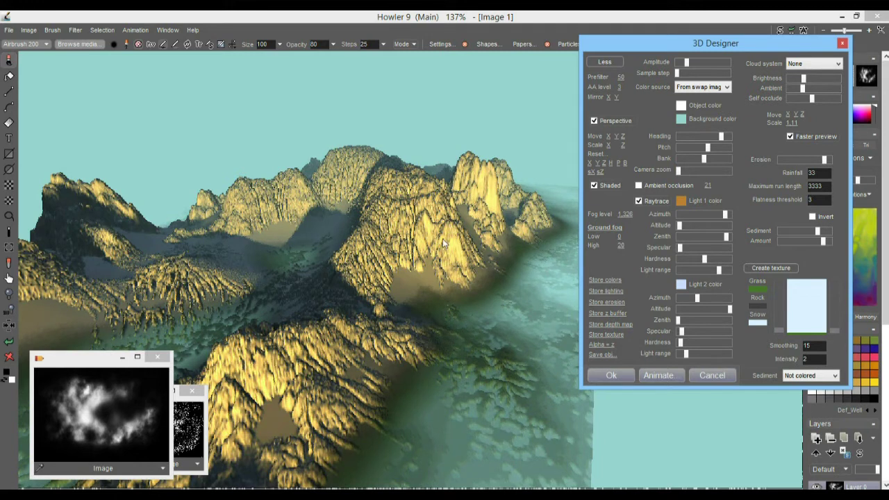
# Step: Change the texture's snow color to a nearly white pale blue
pyautogui.click(757, 324)
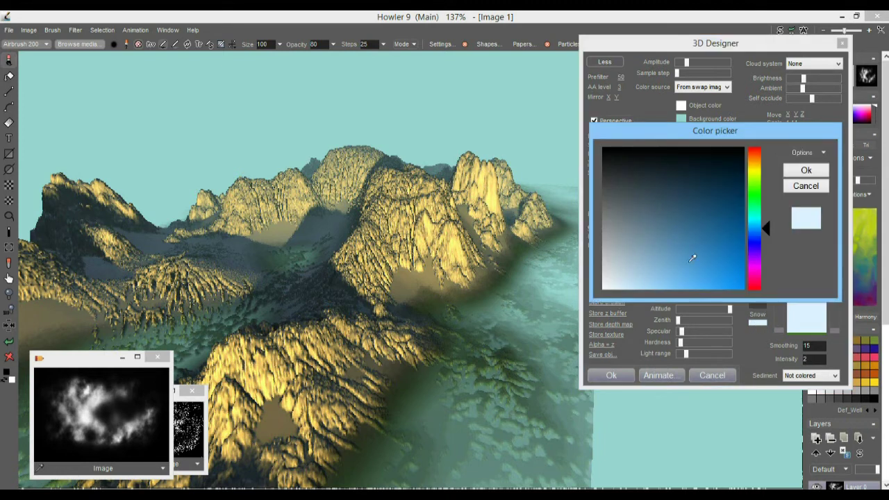
pyautogui.click(620, 276)
pyautogui.click(805, 171)
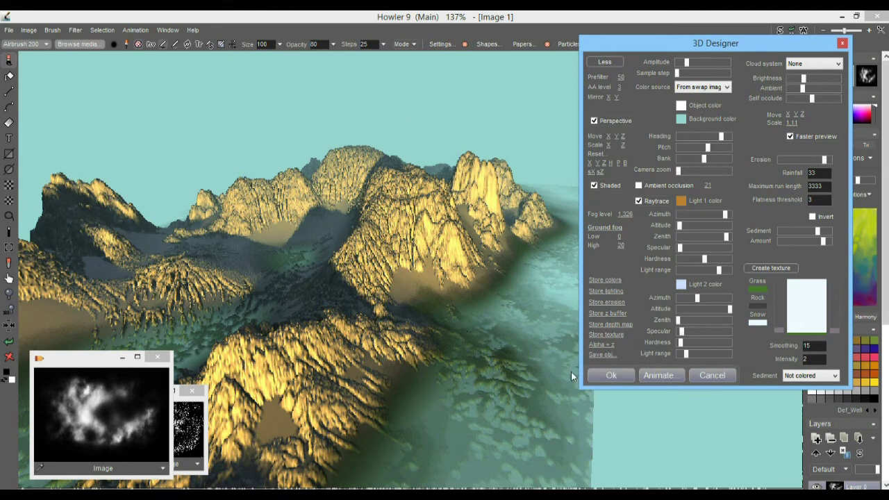
# Step: Change the texture's rock color to a medium light blue
pyautogui.click(759, 308)
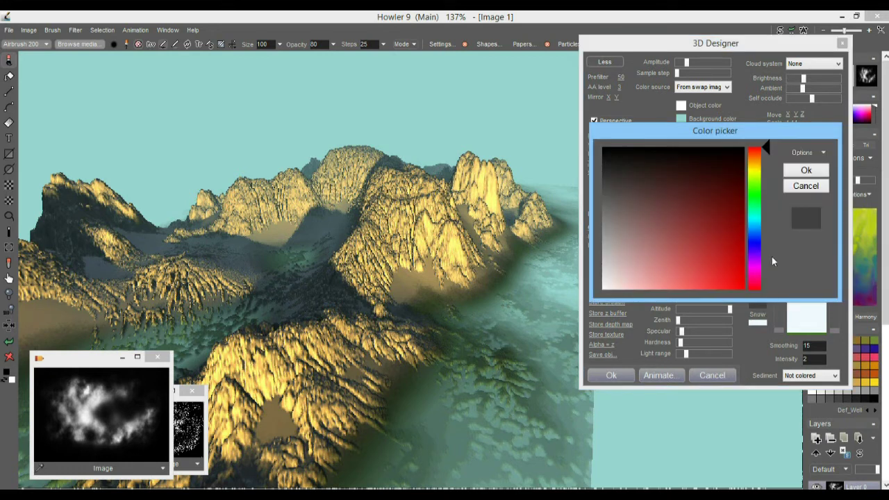
pyautogui.click(755, 226)
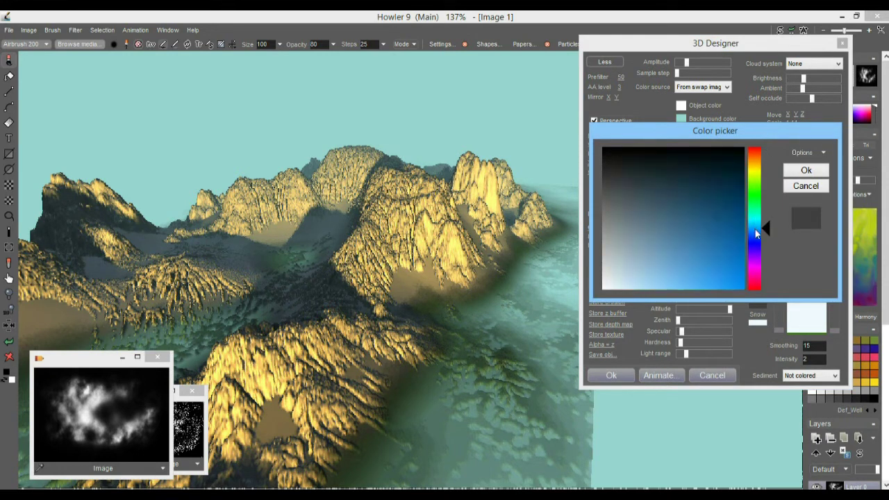
pyautogui.click(669, 257)
pyautogui.click(807, 171)
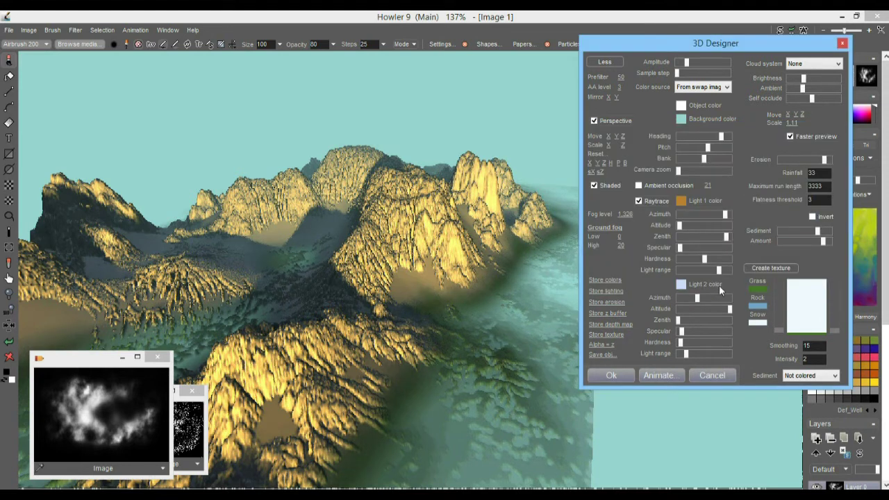
# Step: Change the texture's grass color to a darker teal blue
pyautogui.click(758, 289)
pyautogui.click(755, 225)
pyautogui.moveTo(691, 227)
pyautogui.mouseDown()
pyautogui.moveTo(698, 206)
pyautogui.moveTo(688, 244)
pyautogui.moveTo(700, 226)
pyautogui.mouseUp()
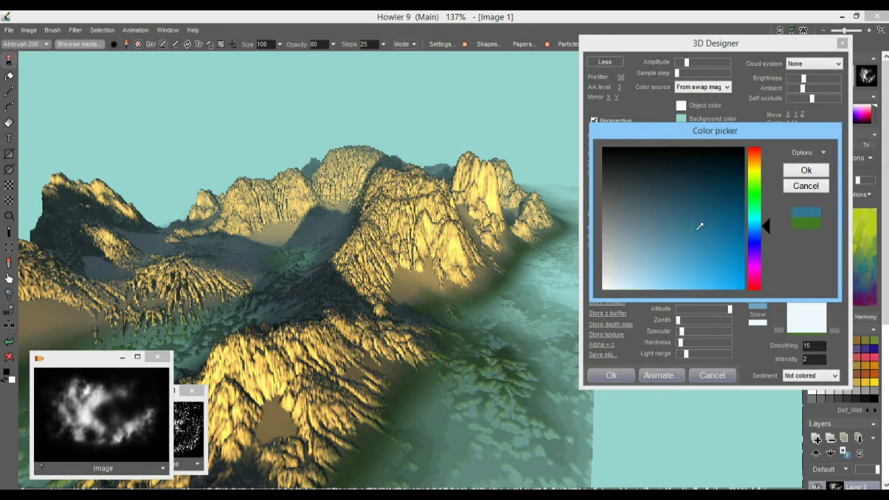
pyautogui.click(806, 171)
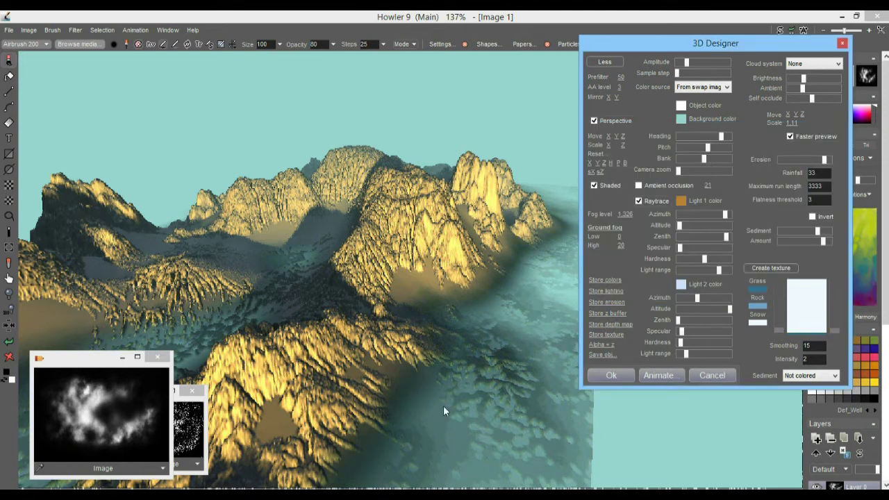
# Step: Set the texture bands to grass in about the lowest fifth with snow above, and set smoothing and intensity to 8
pyautogui.moveTo(834, 327)
pyautogui.mouseDown()
pyautogui.moveTo(837, 307)
pyautogui.moveTo(835, 315)
pyautogui.mouseUp()
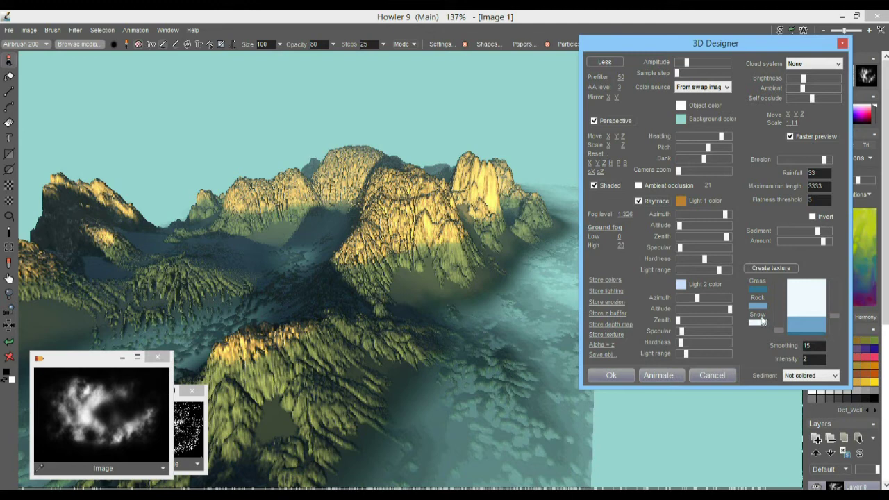
pyautogui.moveTo(780, 329); pyautogui.dragTo(833, 322)
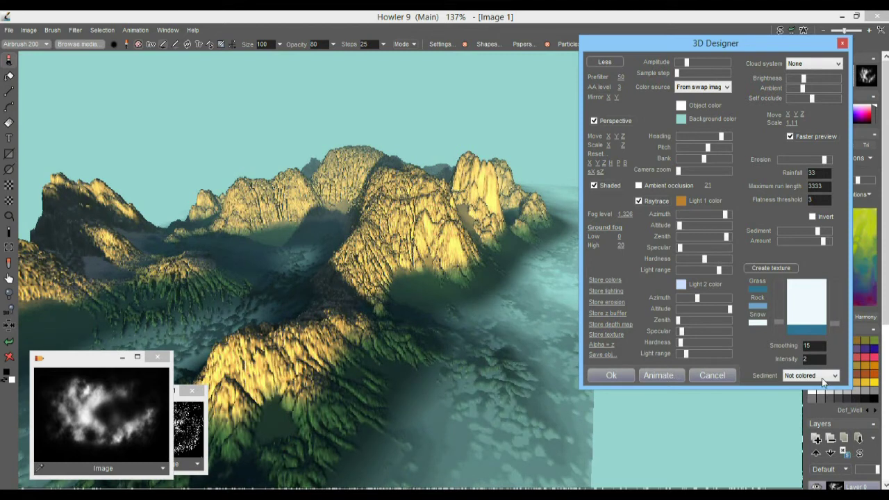
pyautogui.doubleClick(808, 359)
pyautogui.write('0')
pyautogui.doubleClick(811, 345)
pyautogui.write('8')
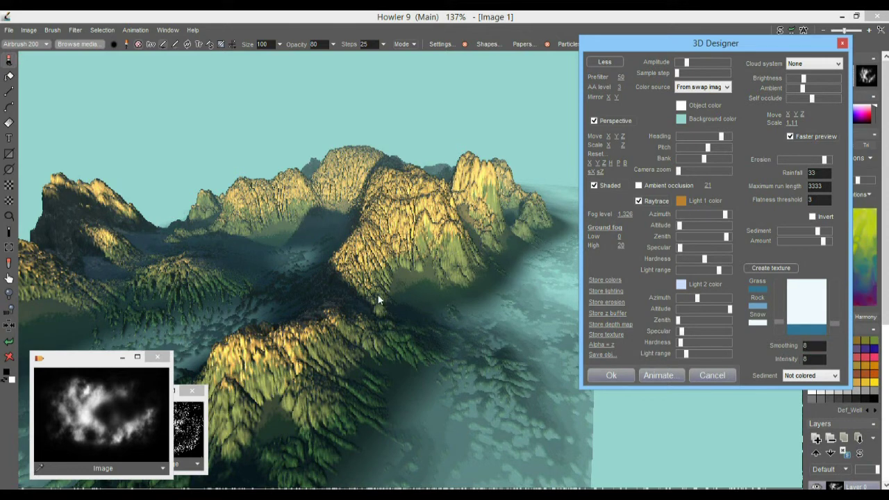
# Step: Raise sediment to nearly its maximum with the sediment amount at about 85 percent
pyautogui.click(808, 376)
pyautogui.click(808, 376)
pyautogui.click(799, 374)
pyautogui.click(800, 379)
pyautogui.moveTo(817, 230); pyautogui.dragTo(833, 236)
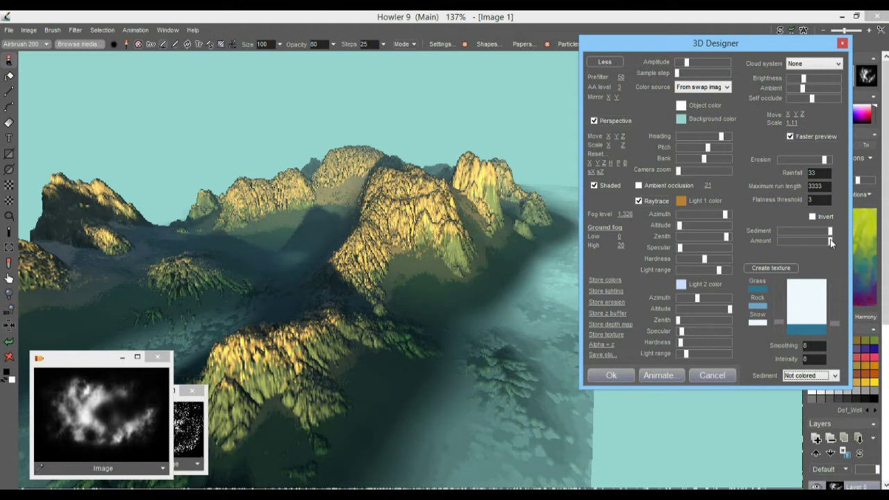
pyautogui.moveTo(830, 242)
pyautogui.mouseDown()
pyautogui.moveTo(821, 243)
pyautogui.moveTo(825, 232)
pyautogui.moveTo(800, 236)
pyautogui.moveTo(827, 231)
pyautogui.mouseUp()
# Step: Compare Grass sediment coloring on the terrain and return it to Not colored
pyautogui.click(816, 379)
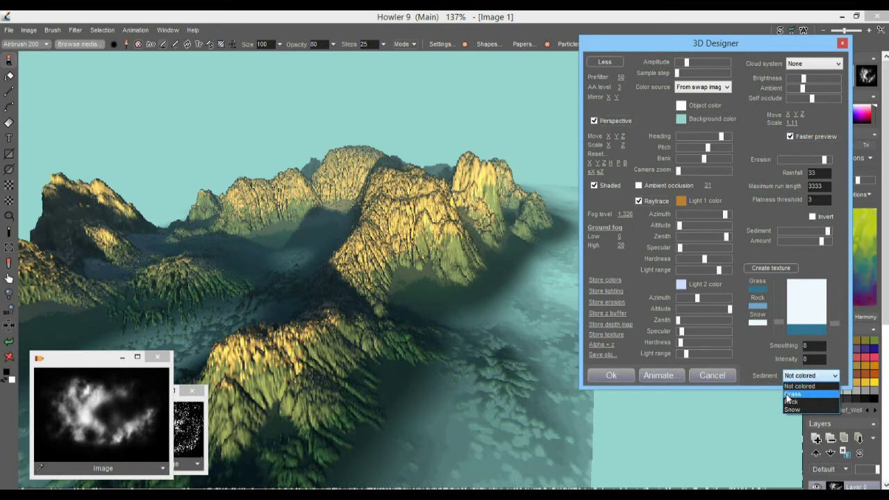
pyautogui.click(791, 393)
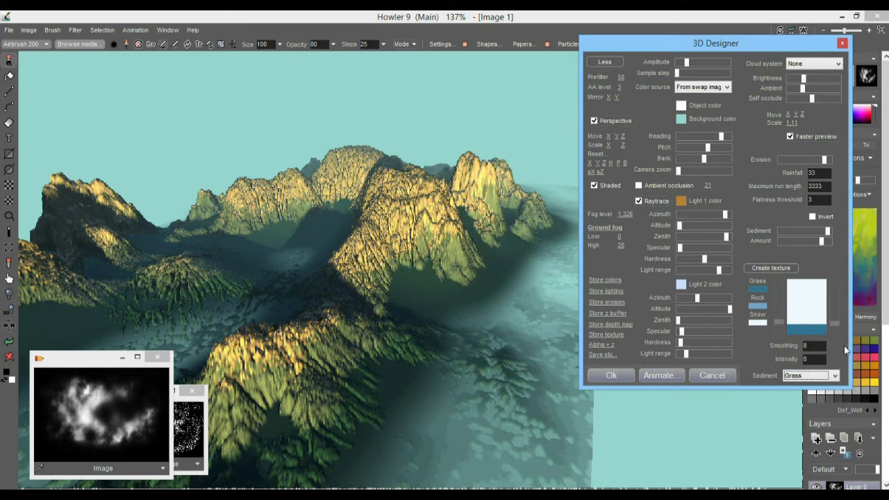
pyautogui.click(809, 376)
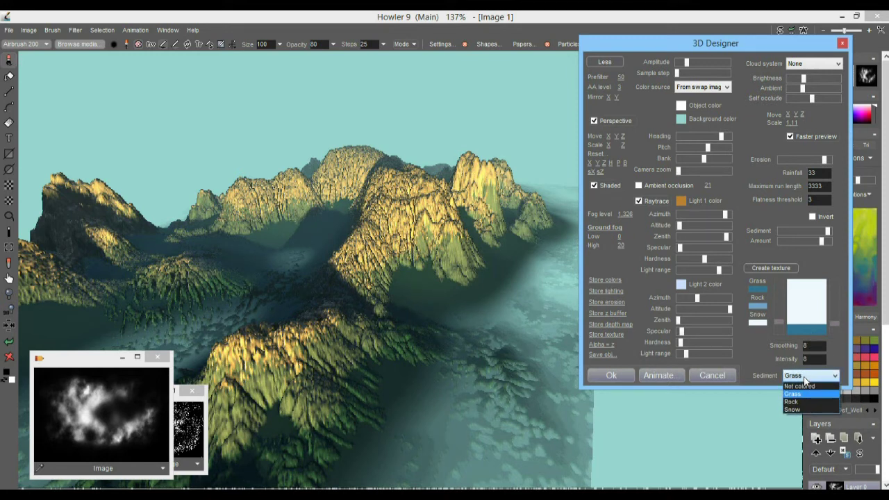
pyautogui.click(800, 386)
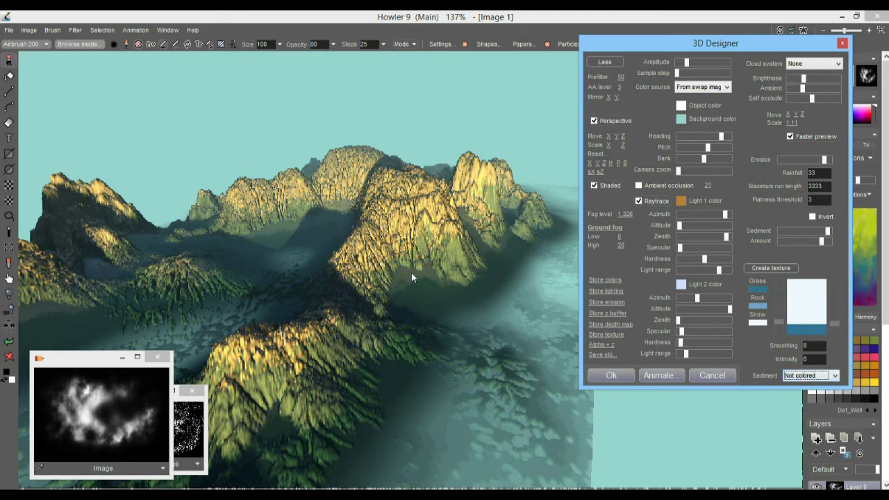
# Step: Set sediment and its amount to maximum, and move the camera closer to the main mountain
pyautogui.moveTo(827, 230)
pyautogui.mouseDown()
pyautogui.moveTo(813, 231)
pyautogui.moveTo(835, 228)
pyautogui.moveTo(804, 240)
pyautogui.moveTo(842, 239)
pyautogui.mouseUp()
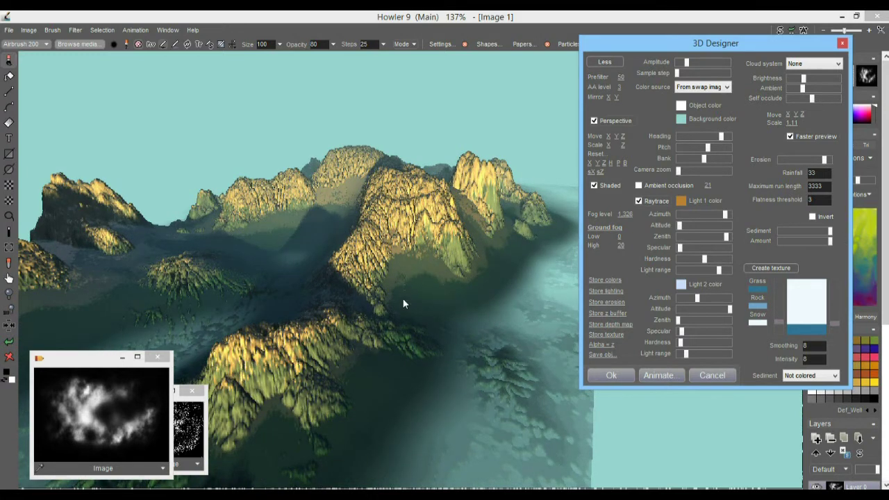
pyautogui.moveTo(616, 137); pyautogui.dragTo(504, 158)
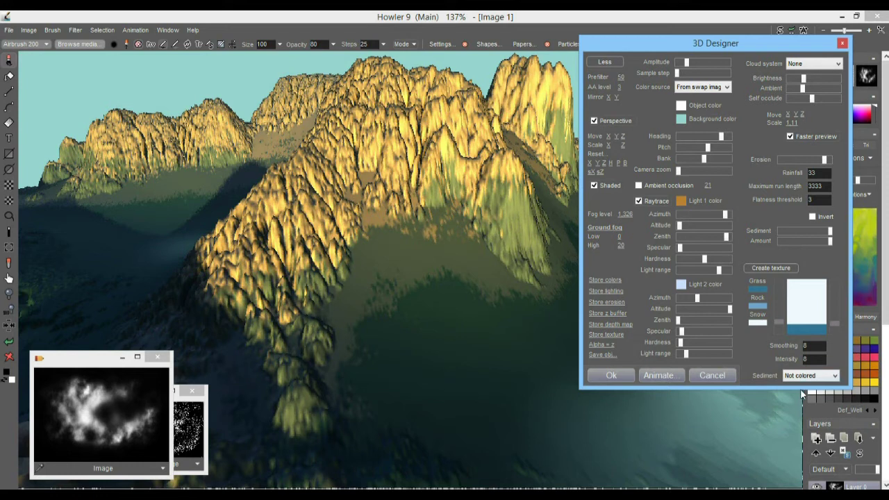
# Step: Color the sediment as Grass and lower sediment to about two thirds with an amount near nine tenths
pyautogui.click(822, 375)
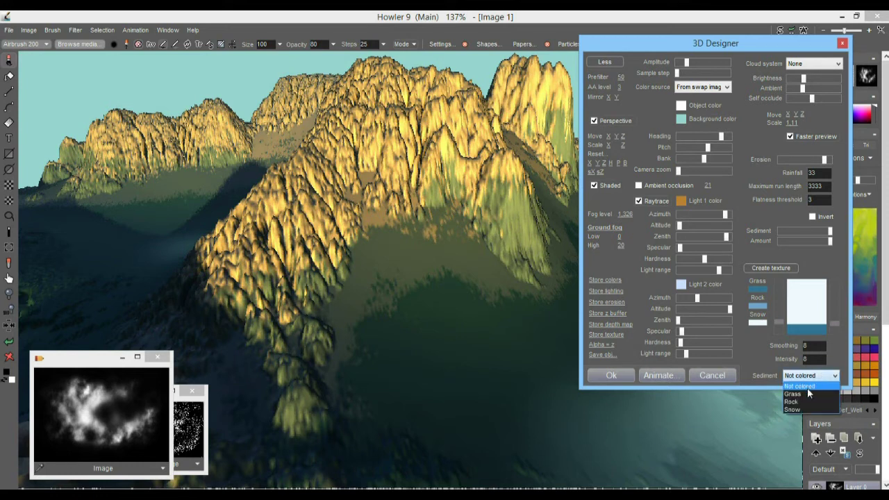
pyautogui.click(804, 393)
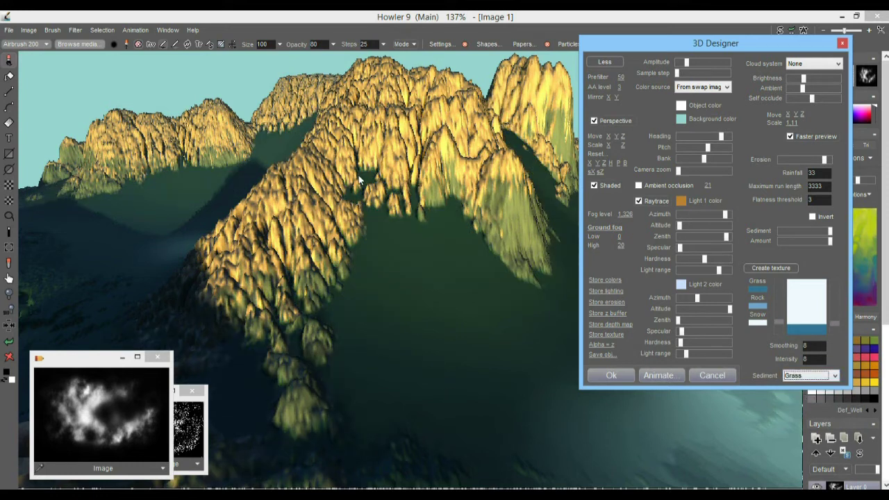
pyautogui.moveTo(833, 228)
pyautogui.mouseDown()
pyautogui.moveTo(804, 232)
pyautogui.moveTo(825, 241)
pyautogui.mouseUp()
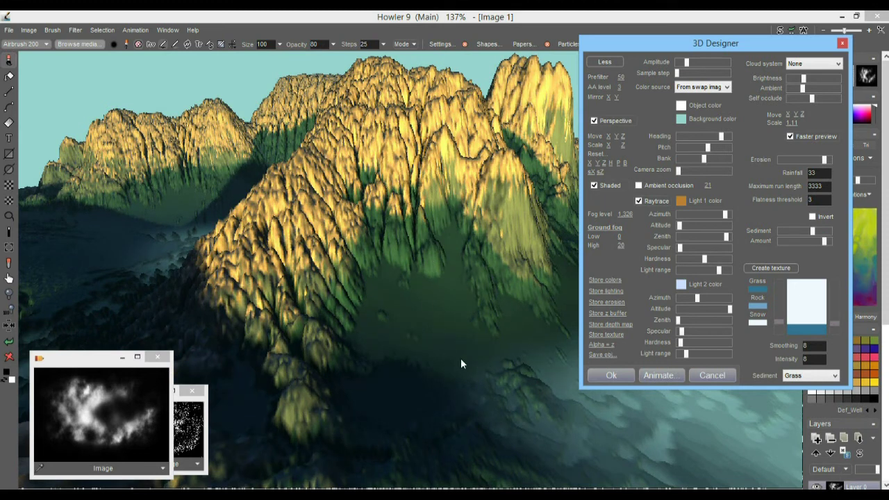
# Step: Compare Rock coloring for the sediment and set the sediment coloring to Snow
pyautogui.click(821, 375)
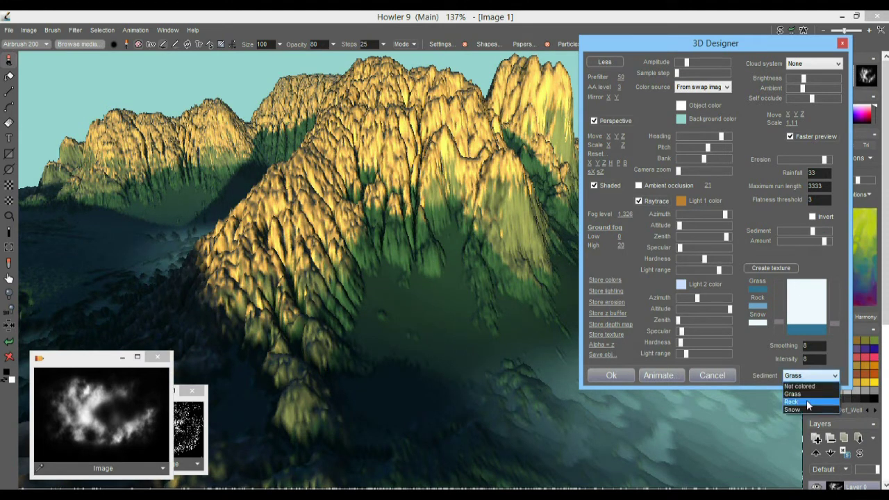
pyautogui.click(804, 403)
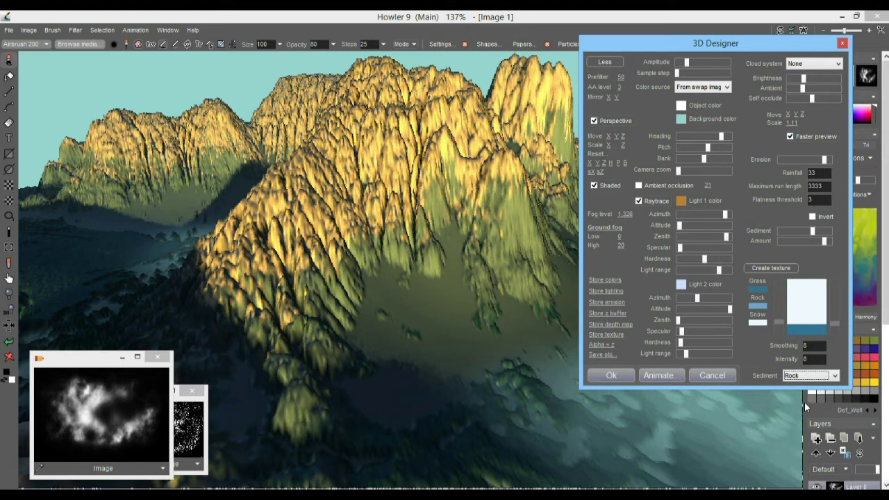
pyautogui.click(797, 376)
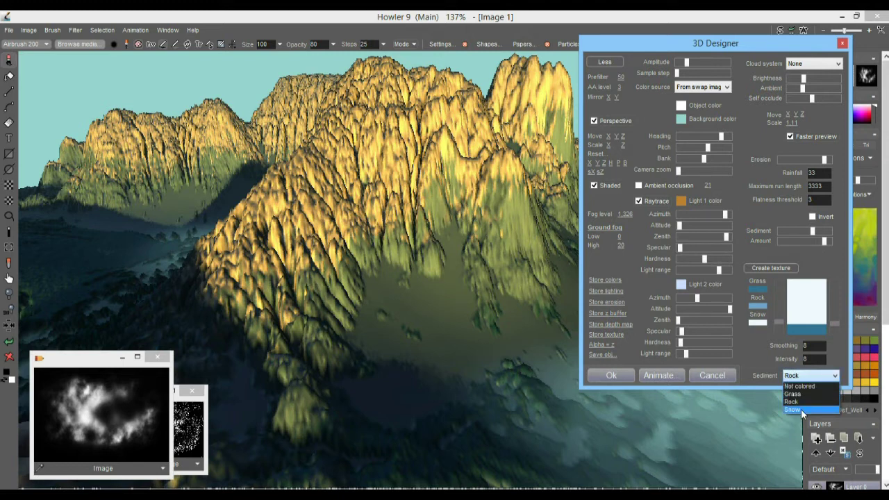
pyautogui.click(801, 409)
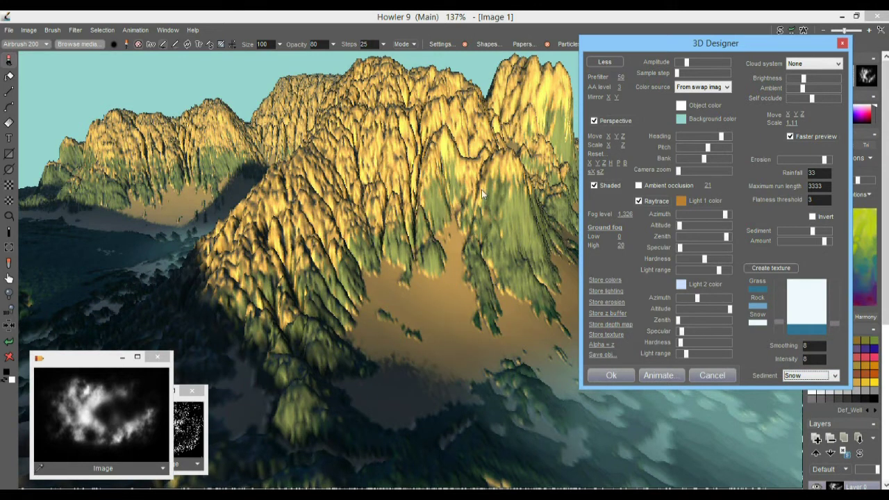
# Step: Change Light 1 to a pale cream color and lower its light range to about two thirds
pyautogui.click(682, 201)
pyautogui.moveTo(638, 236); pyautogui.dragTo(637, 262)
pyautogui.click(784, 172)
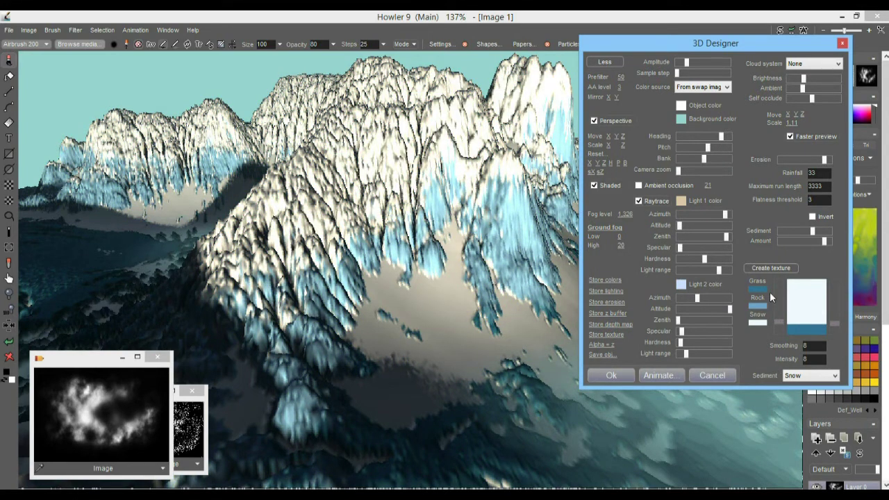
pyautogui.moveTo(719, 270); pyautogui.dragTo(712, 273)
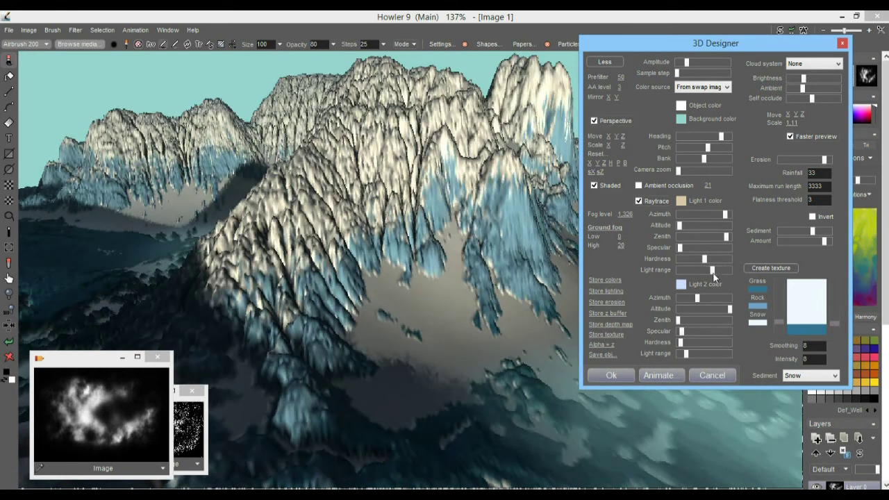
# Step: Turn the camera heading to just below its midpoint, raise the pitch to about 60 percent, and move the camera along Z to overlook the valley
pyautogui.moveTo(718, 136); pyautogui.dragTo(712, 135)
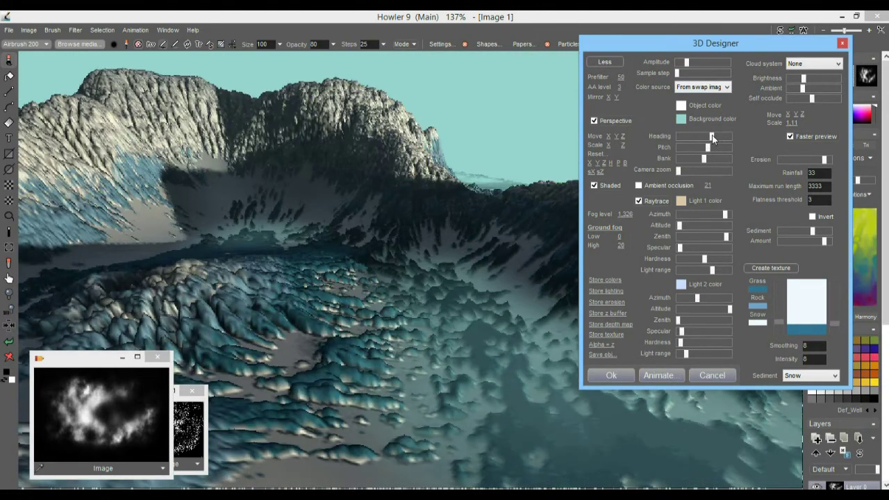
pyautogui.moveTo(712, 135); pyautogui.dragTo(703, 137)
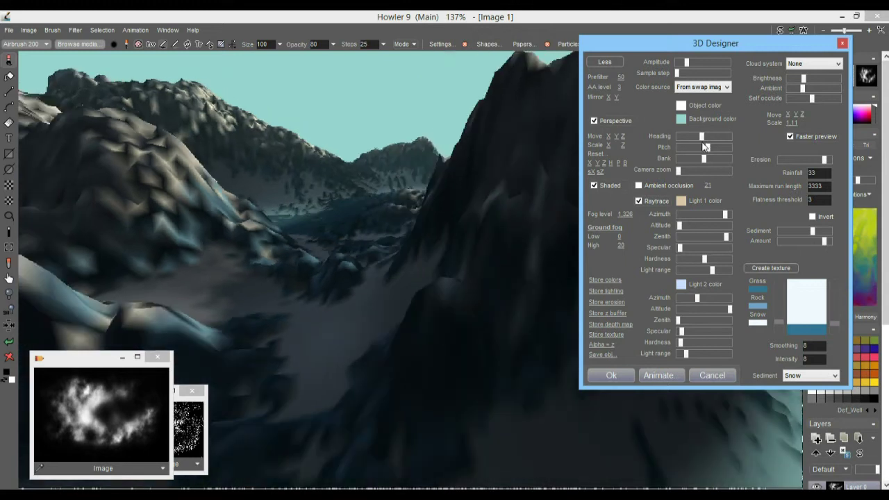
pyautogui.moveTo(707, 150); pyautogui.dragTo(711, 149)
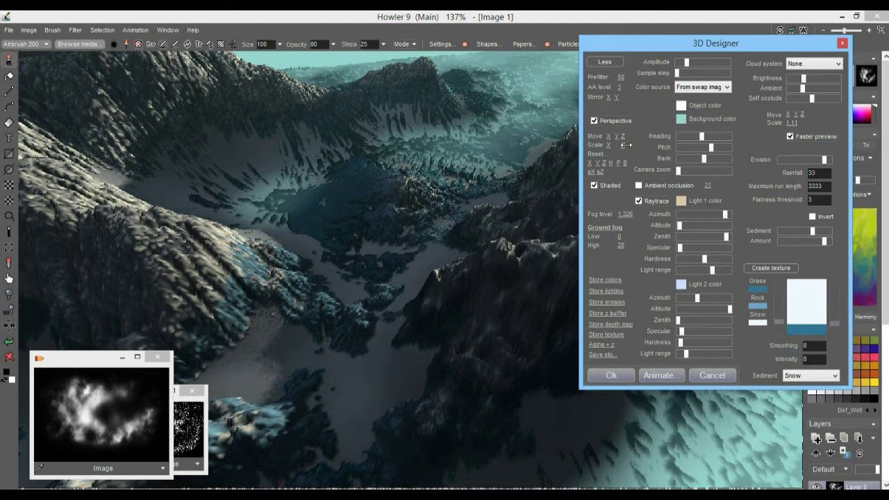
pyautogui.moveTo(623, 136); pyautogui.dragTo(738, 131)
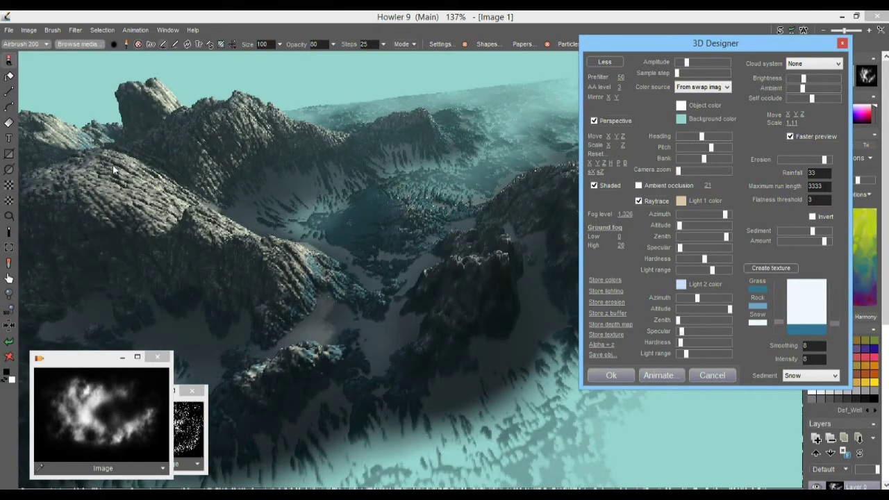
# Step: Compare a prefilter of 0 with 100, and raise Light 1's range to about three quarters
pyautogui.click(620, 76)
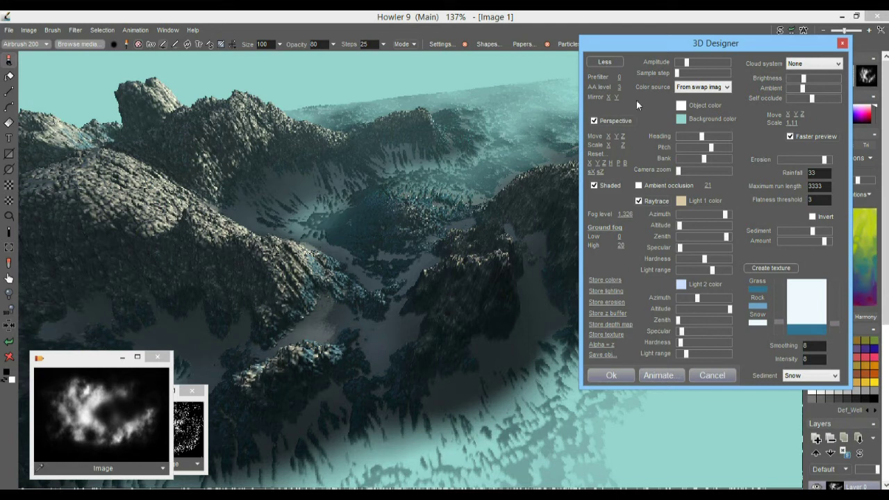
pyautogui.click(619, 77)
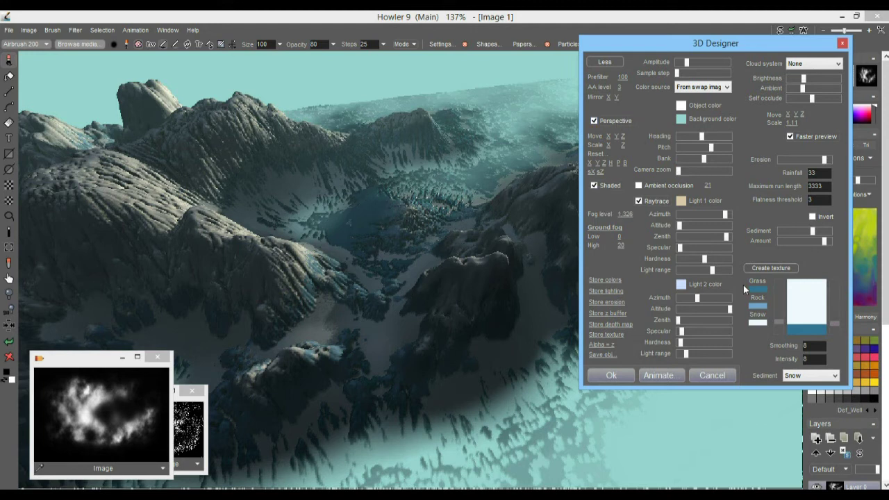
pyautogui.moveTo(712, 269); pyautogui.dragTo(719, 271)
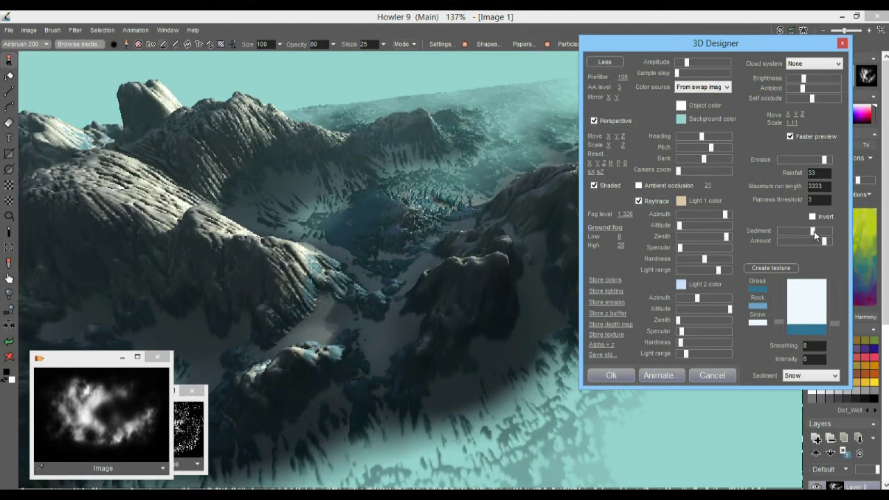
# Step: Raise sediment to about 85 percent with its amount at maximum, then compare a prefilter of 0 and set it to 80
pyautogui.moveTo(814, 231); pyautogui.dragTo(825, 232)
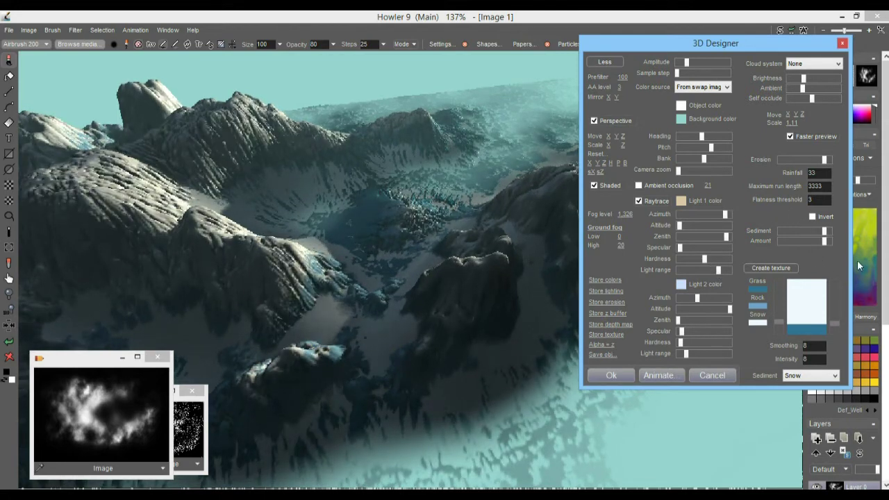
pyautogui.click(831, 241)
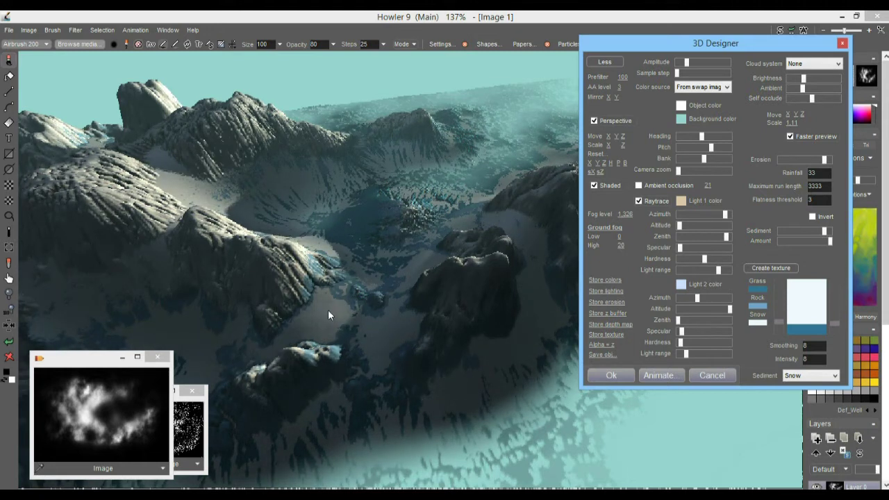
pyautogui.moveTo(623, 77); pyautogui.dragTo(413, 77)
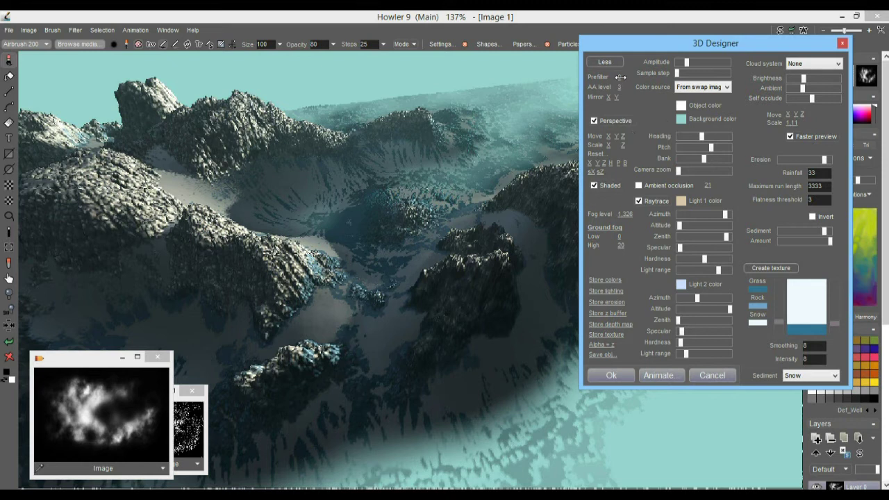
pyautogui.moveTo(620, 78); pyautogui.dragTo(592, 84)
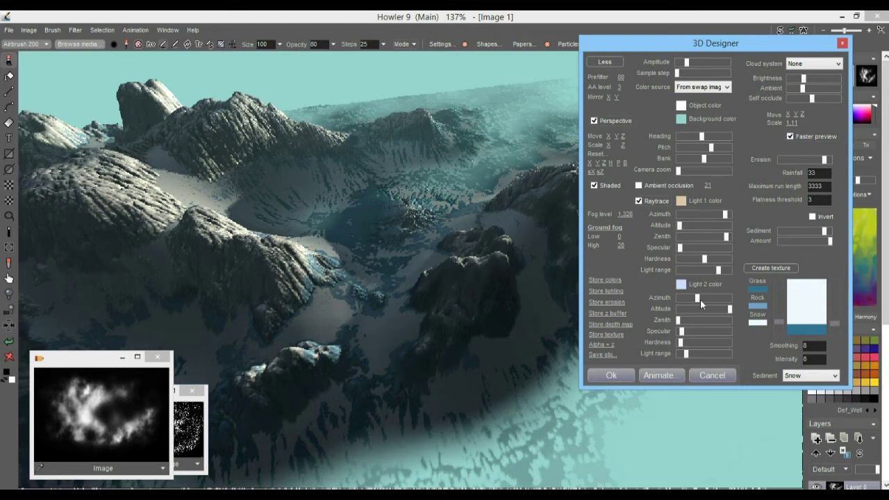
# Step: Lower Light 1's hardness to about one fifth and raise its light range to about 85 percent
pyautogui.moveTo(700, 261)
pyautogui.mouseDown()
pyautogui.moveTo(683, 259)
pyautogui.moveTo(698, 248)
pyautogui.moveTo(686, 259)
pyautogui.mouseUp()
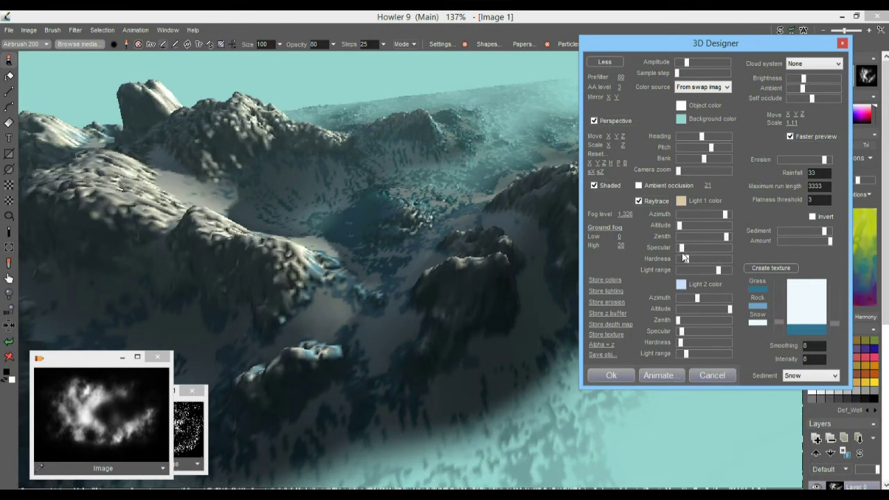
pyautogui.moveTo(689, 355); pyautogui.dragTo(686, 354)
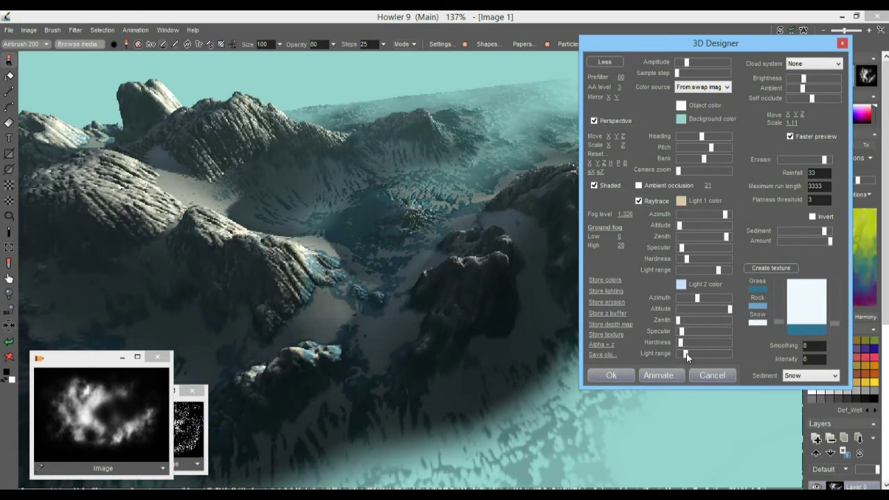
pyautogui.moveTo(721, 270); pyautogui.dragTo(723, 272)
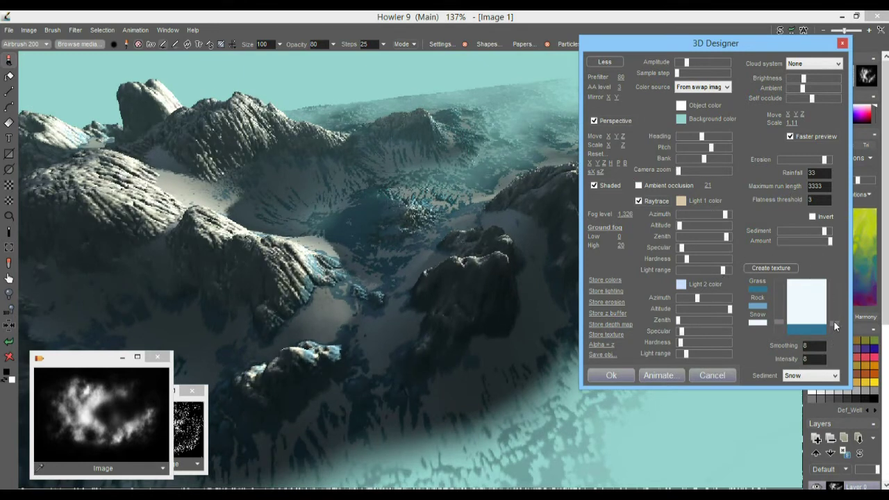
# Step: Lower the texture's rock and snow height limits to near the base and change the grass color to light blue
pyautogui.moveTo(833, 320)
pyautogui.mouseDown()
pyautogui.moveTo(838, 286)
pyautogui.moveTo(841, 347)
pyautogui.moveTo(842, 336)
pyautogui.mouseUp()
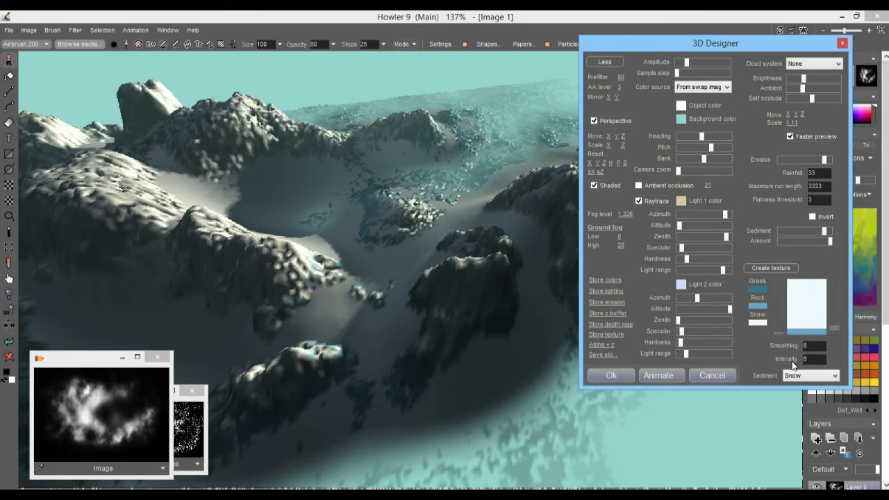
pyautogui.moveTo(833, 327)
pyautogui.mouseDown()
pyautogui.moveTo(834, 315)
pyautogui.moveTo(834, 330)
pyautogui.mouseUp()
pyautogui.click(759, 297)
pyautogui.moveTo(631, 245); pyautogui.dragTo(655, 276)
pyautogui.click(797, 172)
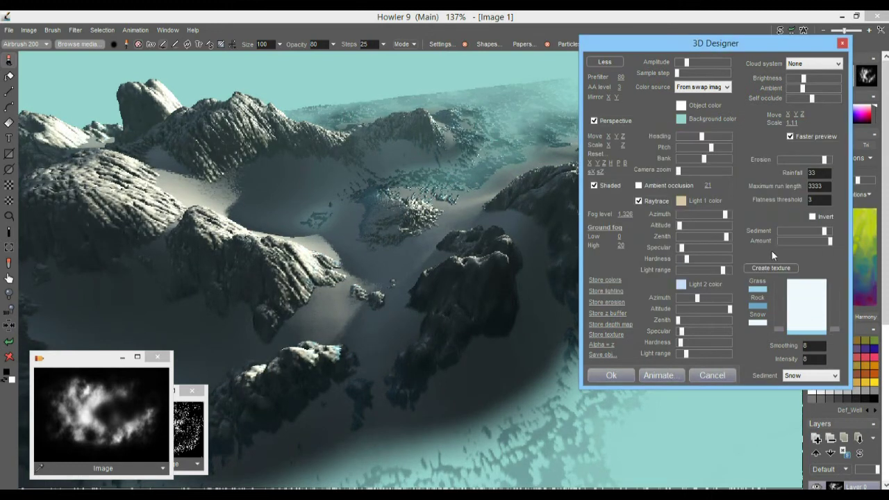
# Step: Change the texture's rock color to a pale blue
pyautogui.click(760, 305)
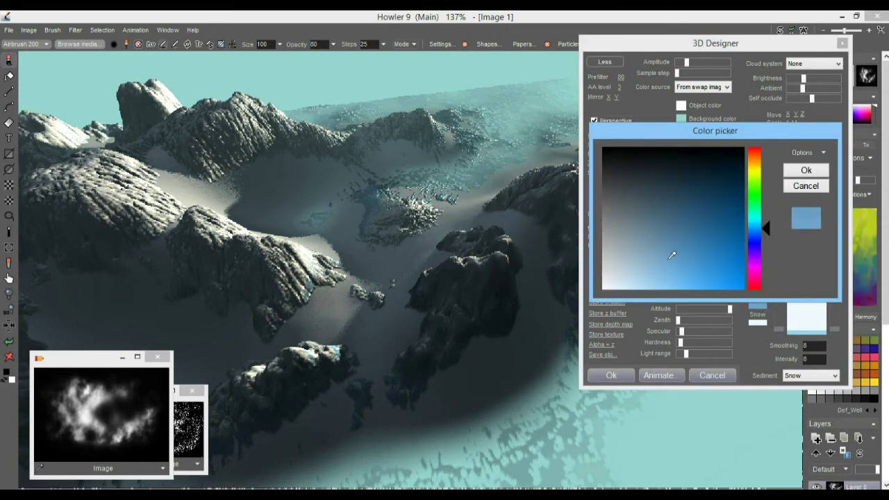
pyautogui.click(639, 278)
pyautogui.click(806, 170)
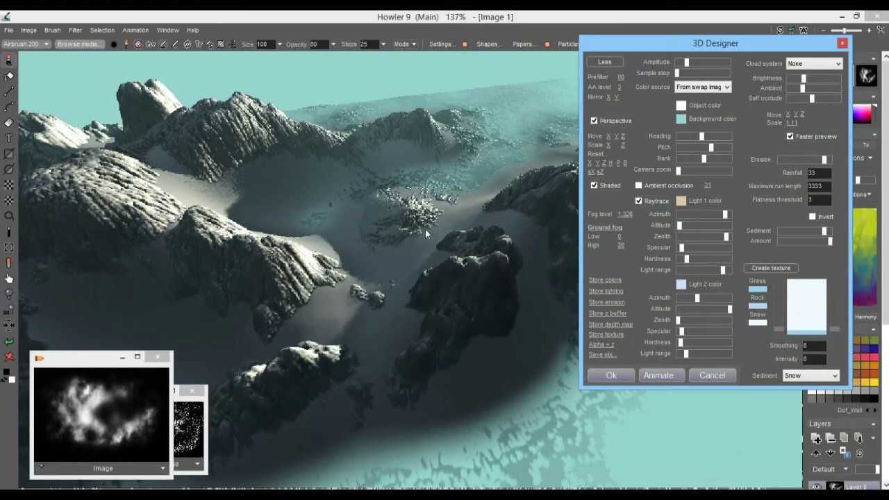
# Step: Set the texture smoothing to 22 and raise the snow height limit slightly above the base
pyautogui.doubleClick(814, 345)
pyautogui.write('2')
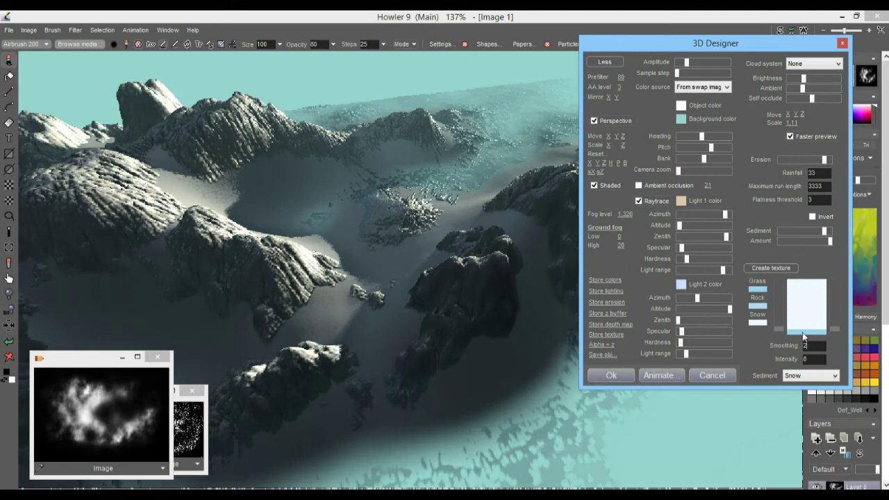
pyautogui.write('2')
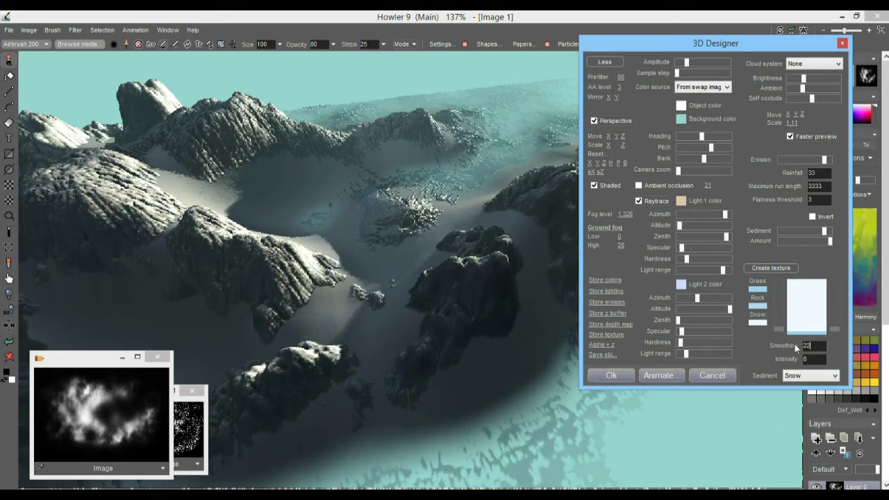
pyautogui.click(834, 329)
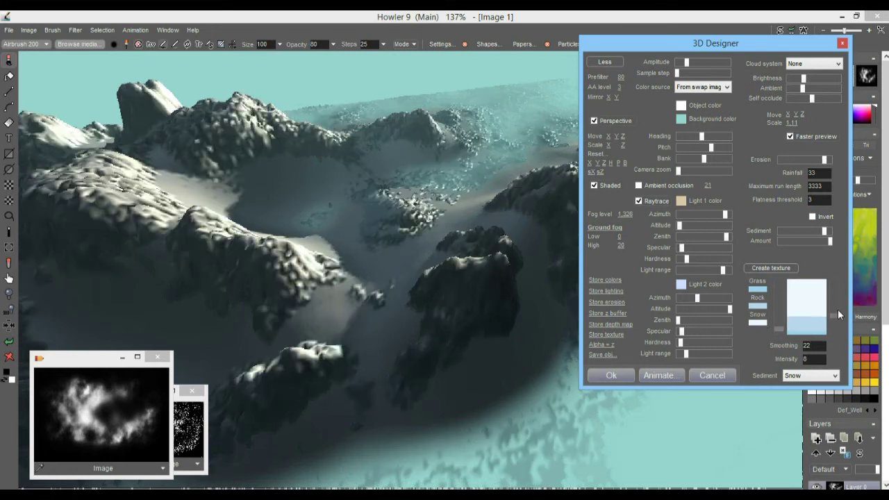
pyautogui.moveTo(839, 333); pyautogui.dragTo(838, 325)
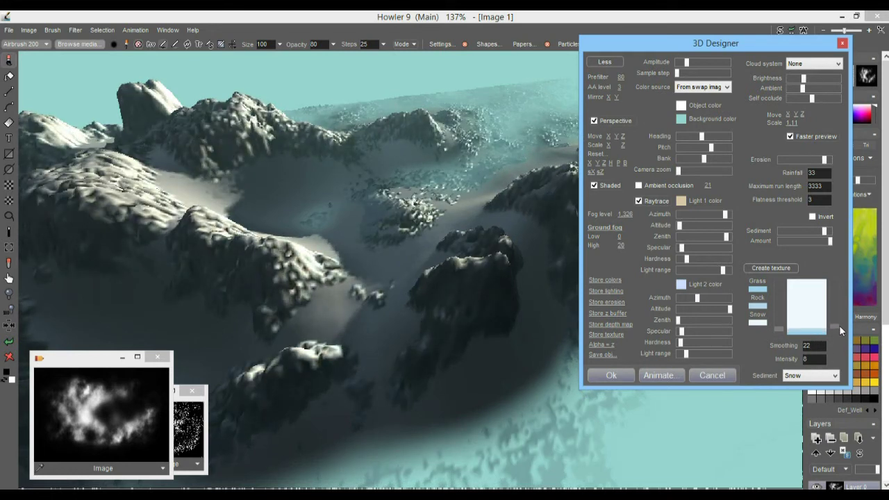
# Step: Change the texture's grass color to dark green
pyautogui.click(760, 294)
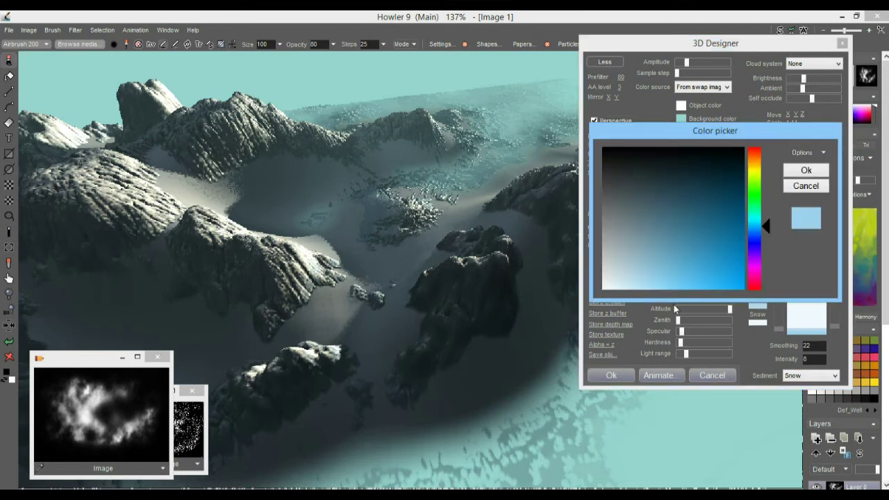
pyautogui.moveTo(751, 209); pyautogui.dragTo(756, 198)
pyautogui.click(675, 188)
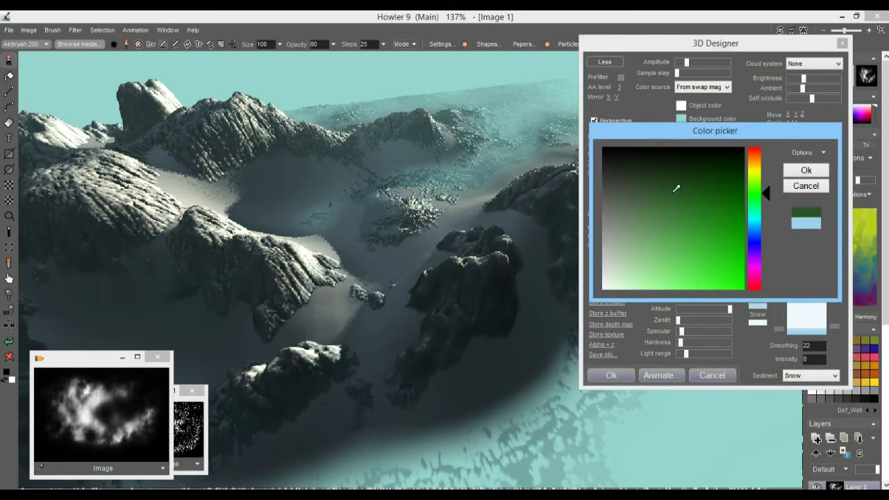
pyautogui.click(791, 173)
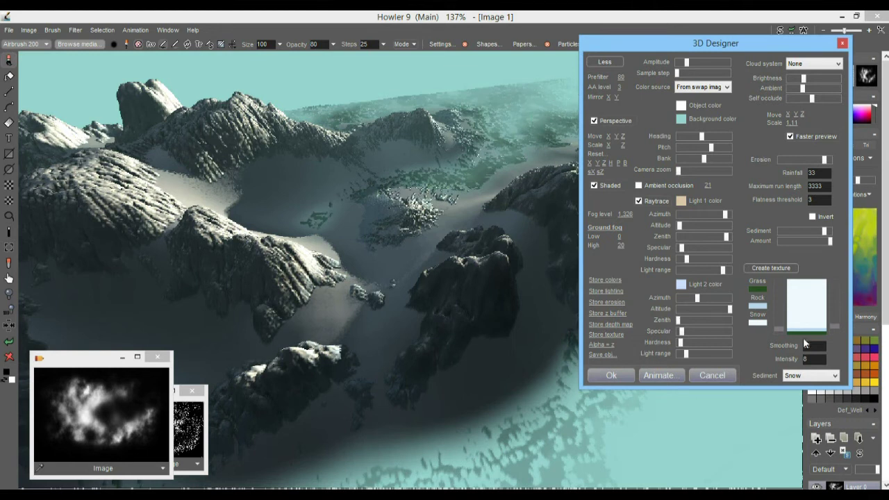
# Step: Raise the grass limit to about one third and the snow limit to about 60 percent of the height, and color the rock dark gray
pyautogui.moveTo(777, 329); pyautogui.dragTo(778, 316)
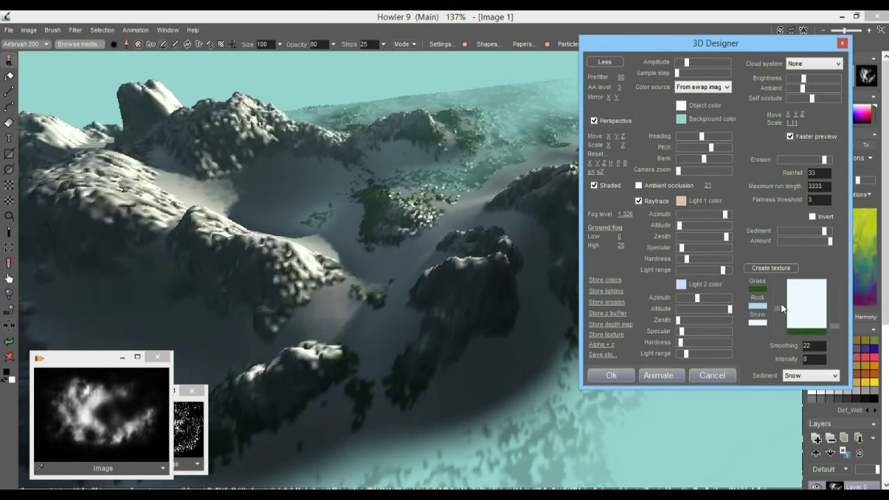
pyautogui.moveTo(836, 317)
pyautogui.mouseDown()
pyautogui.moveTo(831, 283)
pyautogui.moveTo(833, 303)
pyautogui.mouseUp()
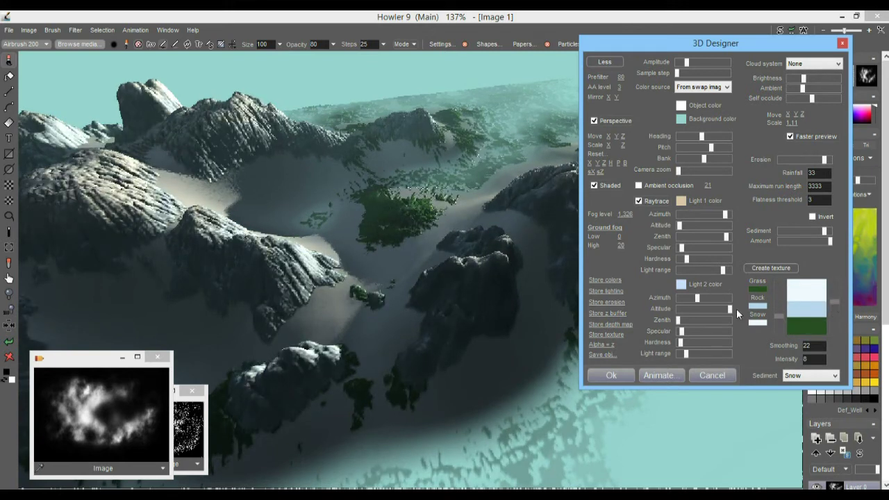
pyautogui.click(758, 305)
pyautogui.moveTo(606, 199)
pyautogui.mouseDown()
pyautogui.moveTo(627, 198)
pyautogui.moveTo(611, 204)
pyautogui.mouseUp()
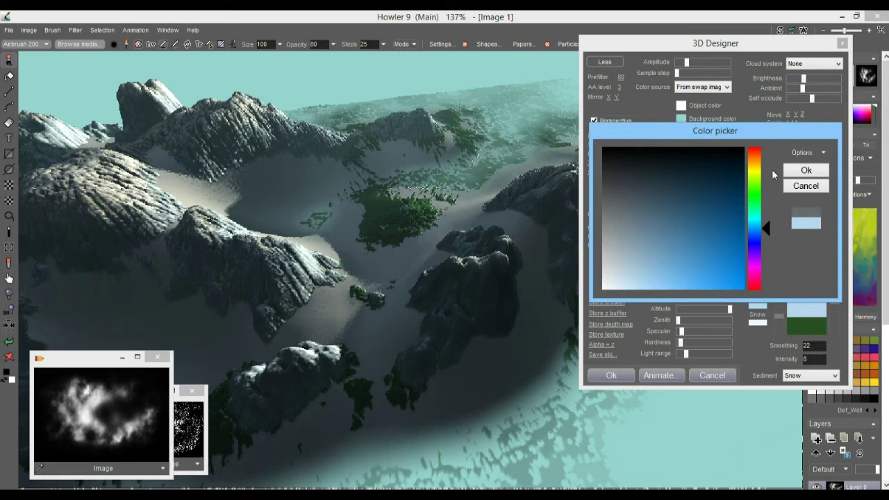
pyautogui.click(802, 170)
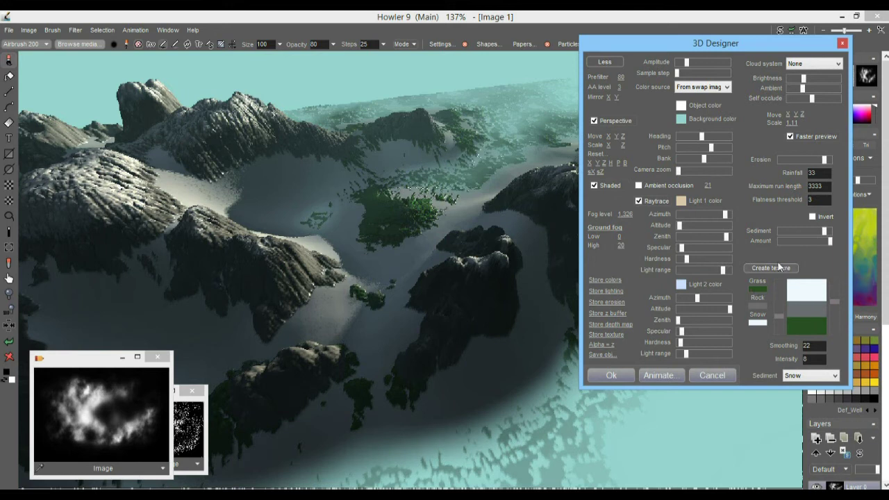
# Step: Raise Light 1's hardness slightly, then set the fog level to 1.3095 with a slightly higher camera zoom
pyautogui.moveTo(688, 258); pyautogui.dragTo(720, 270)
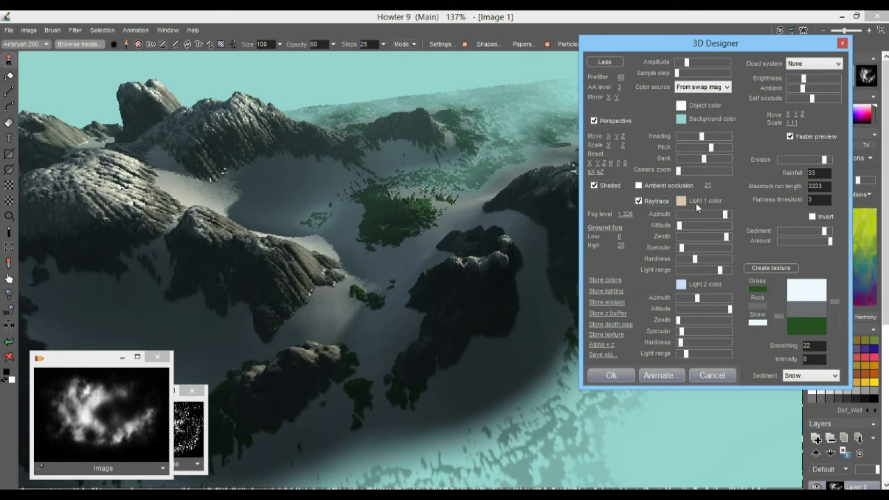
pyautogui.moveTo(624, 214); pyautogui.dragTo(777, 231)
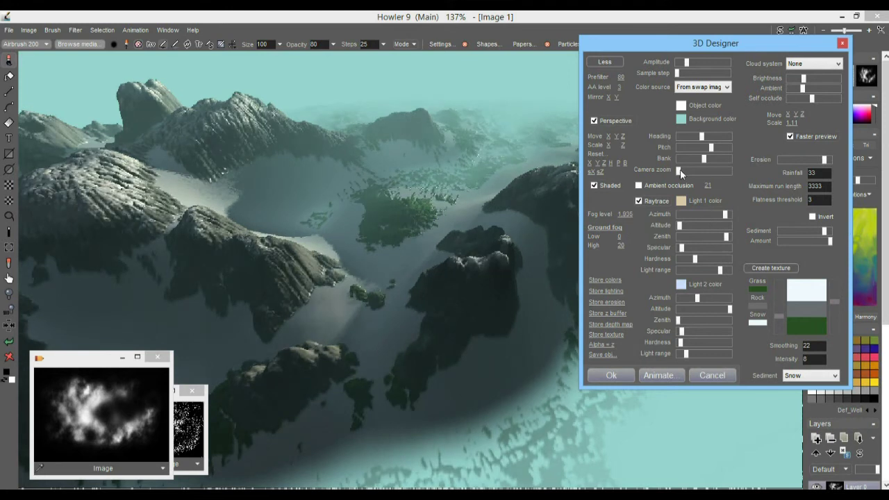
pyautogui.moveTo(680, 170); pyautogui.dragTo(685, 170)
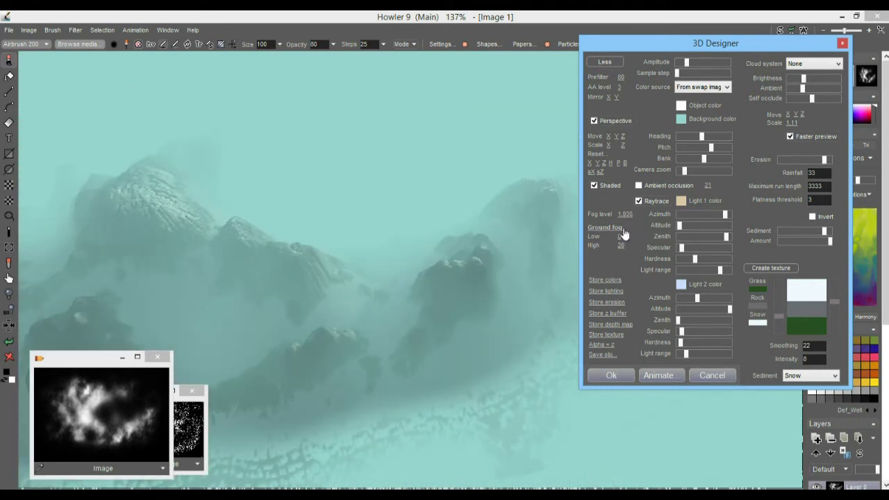
pyautogui.click(623, 231)
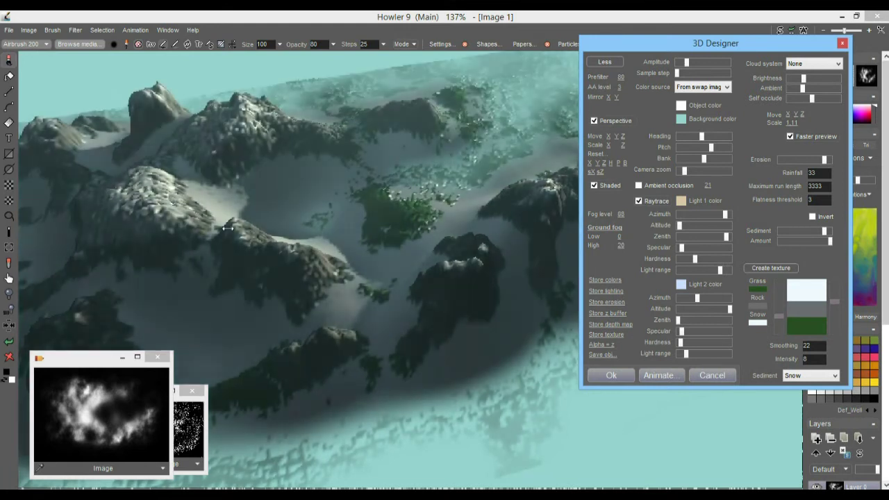
pyautogui.moveTo(228, 227); pyautogui.dragTo(174, 228)
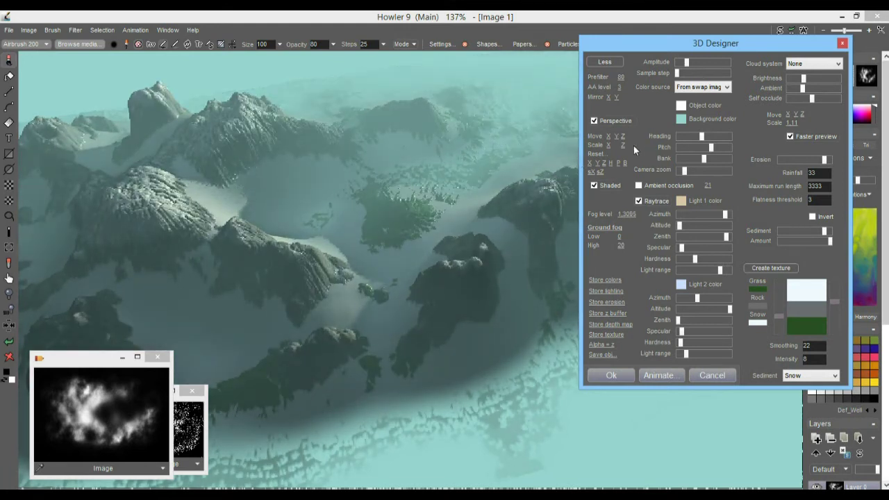
# Step: Enlarge the terrain's scale slightly and reframe it by raising the camera heading and lowering the pitch
pyautogui.moveTo(623, 146); pyautogui.dragTo(606, 148)
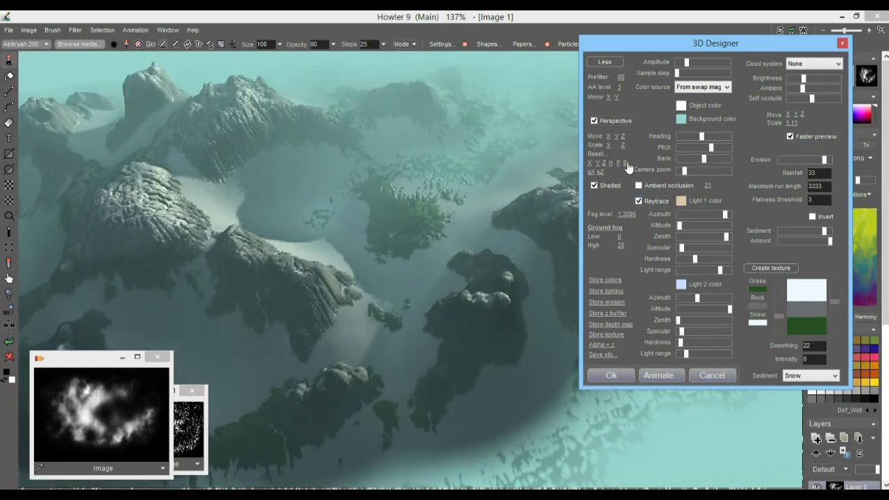
pyautogui.moveTo(701, 135)
pyautogui.mouseDown()
pyautogui.moveTo(688, 138)
pyautogui.moveTo(737, 138)
pyautogui.moveTo(711, 146)
pyautogui.mouseUp()
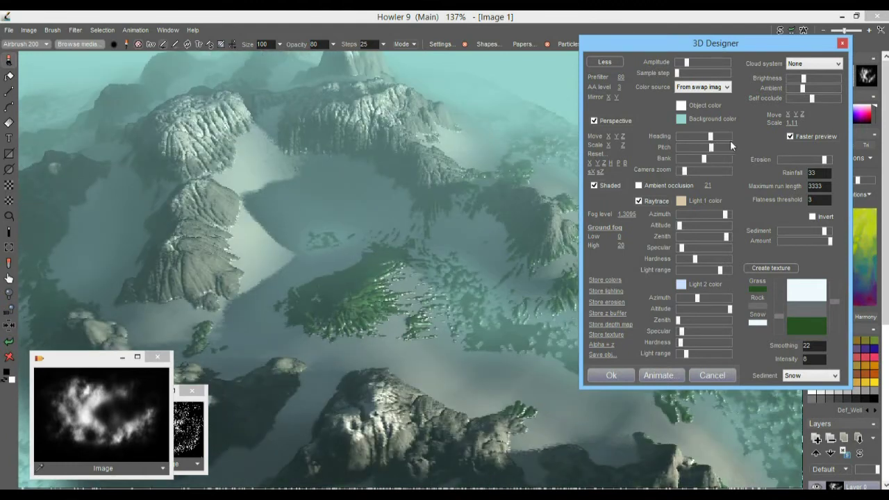
pyautogui.moveTo(713, 149); pyautogui.dragTo(708, 155)
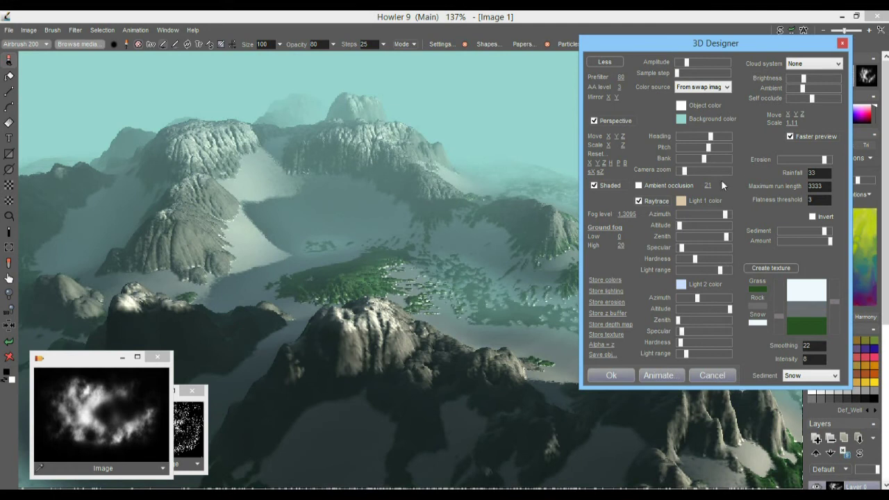
# Step: Raise erosion to its maximum and set the fog level to 1.1065, with the terrain moved slightly farther away
pyautogui.moveTo(828, 160)
pyautogui.mouseDown()
pyautogui.moveTo(803, 161)
pyautogui.moveTo(831, 160)
pyautogui.mouseUp()
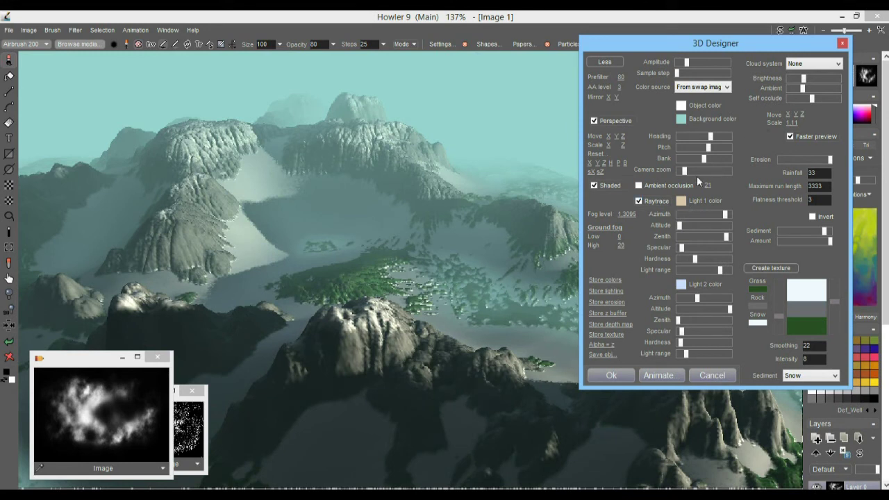
pyautogui.moveTo(627, 214); pyautogui.dragTo(668, 246)
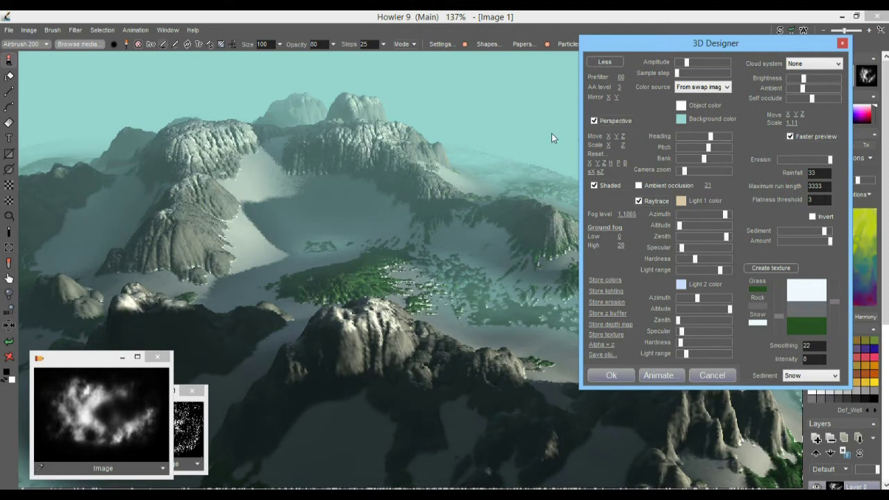
pyautogui.moveTo(716, 137); pyautogui.dragTo(779, 177)
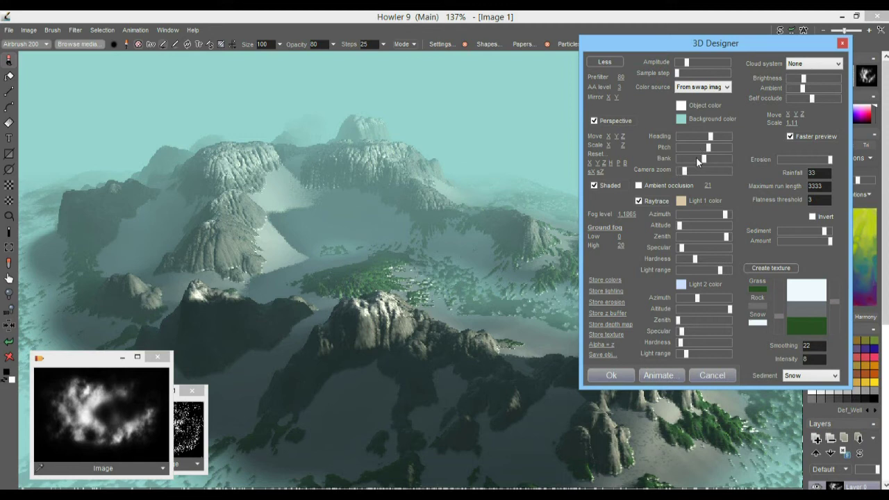
# Step: Add the Single_rain_cloud cloud system, reducing its brightness and ambient light and increasing its self-occlusion
pyautogui.click(809, 63)
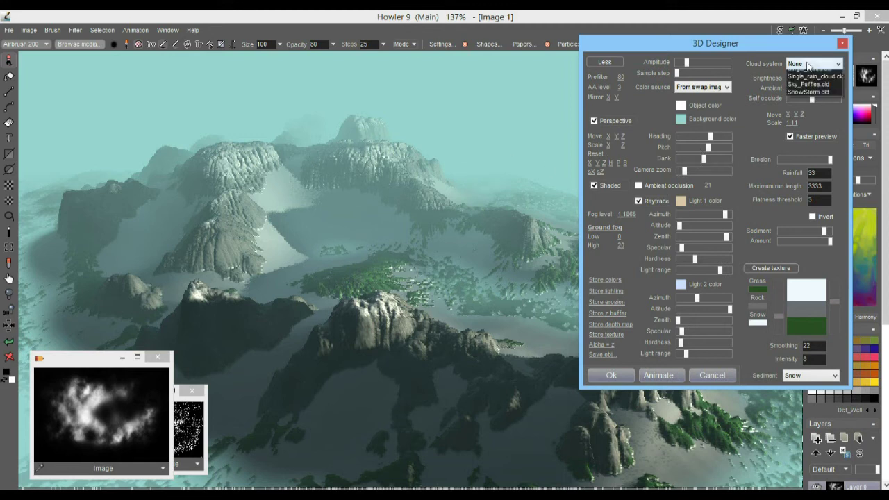
pyautogui.click(806, 90)
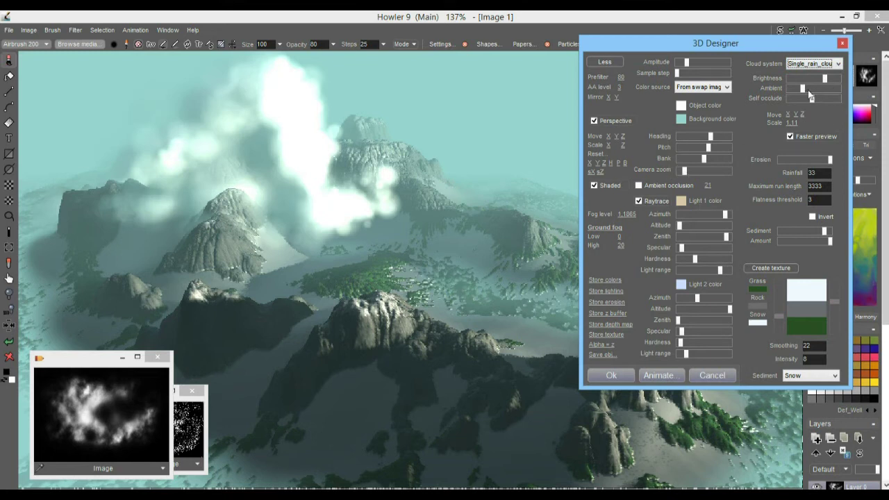
pyautogui.moveTo(815, 95)
pyautogui.mouseDown()
pyautogui.moveTo(798, 90)
pyautogui.moveTo(808, 79)
pyautogui.mouseUp()
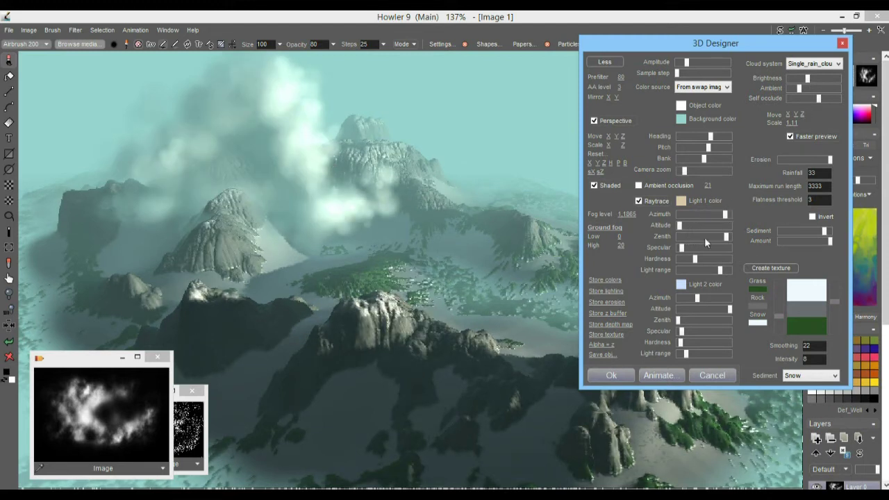
# Step: Lower Light 1's azimuth to about 40 percent and rebalance the cloud to about 60 percent brightness and 55 percent self-occlusion
pyautogui.moveTo(725, 214); pyautogui.dragTo(697, 215)
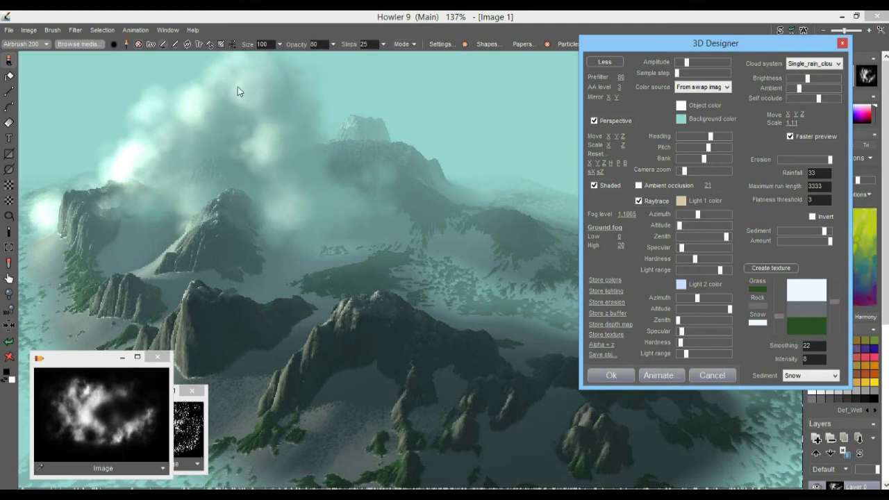
pyautogui.moveTo(825, 97)
pyautogui.mouseDown()
pyautogui.moveTo(835, 98)
pyautogui.moveTo(808, 101)
pyautogui.moveTo(816, 100)
pyautogui.moveTo(788, 89)
pyautogui.moveTo(800, 88)
pyautogui.moveTo(799, 78)
pyautogui.moveTo(826, 78)
pyautogui.moveTo(790, 88)
pyautogui.moveTo(818, 88)
pyautogui.moveTo(797, 97)
pyautogui.mouseUp()
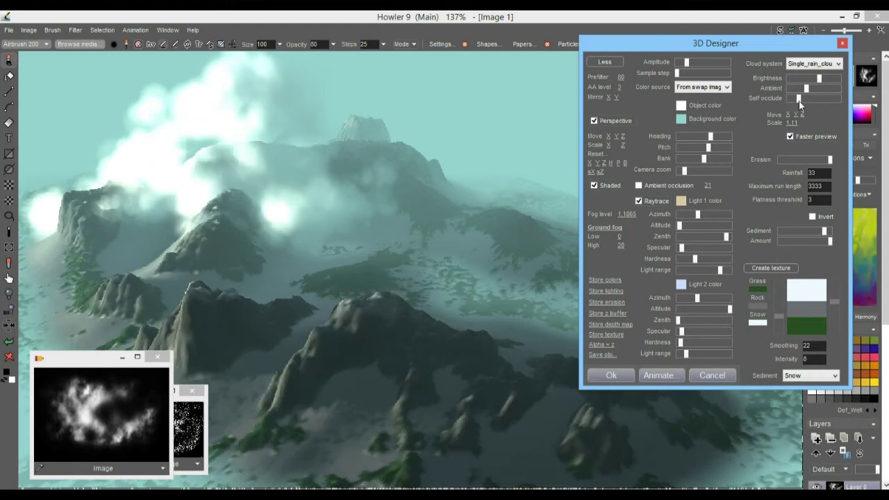
pyautogui.click(808, 99)
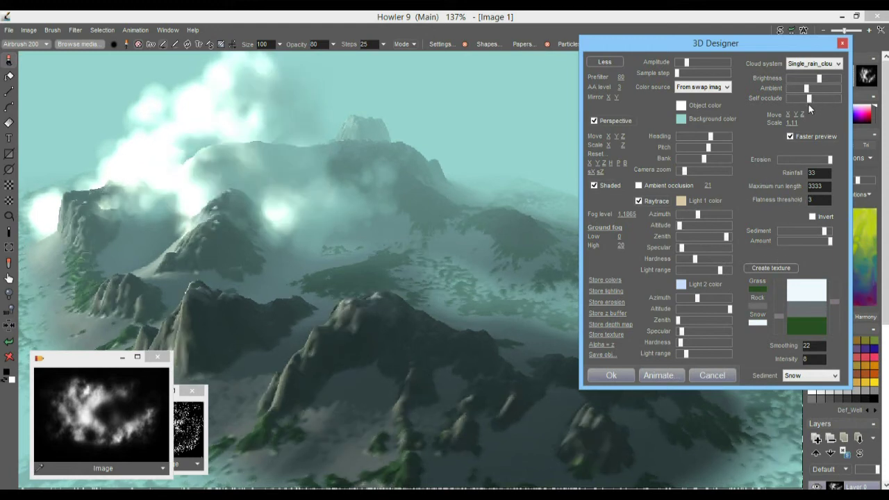
pyautogui.moveTo(808, 98); pyautogui.dragTo(816, 98)
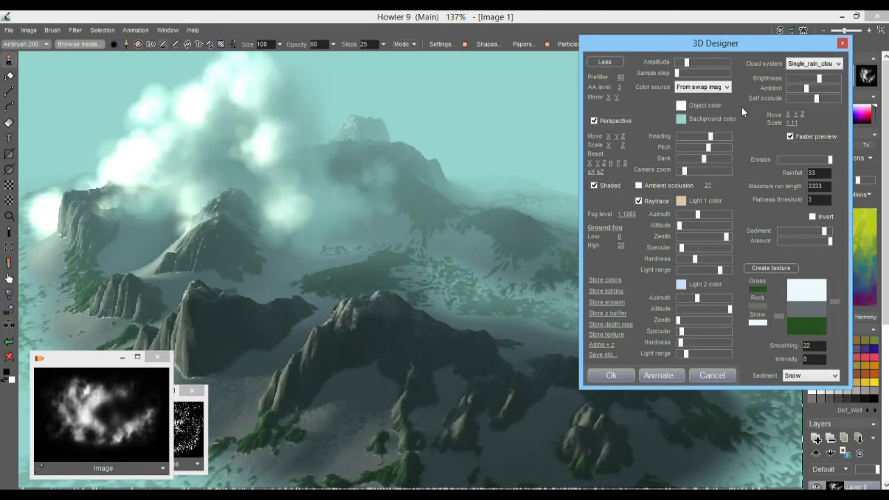
# Step: Shift the cloud over the peaks at scale 1.16 and reframe the scene with slightly lower camera pitch and zoom
pyautogui.moveTo(787, 115)
pyautogui.mouseDown()
pyautogui.moveTo(795, 120)
pyautogui.moveTo(787, 124)
pyautogui.mouseUp()
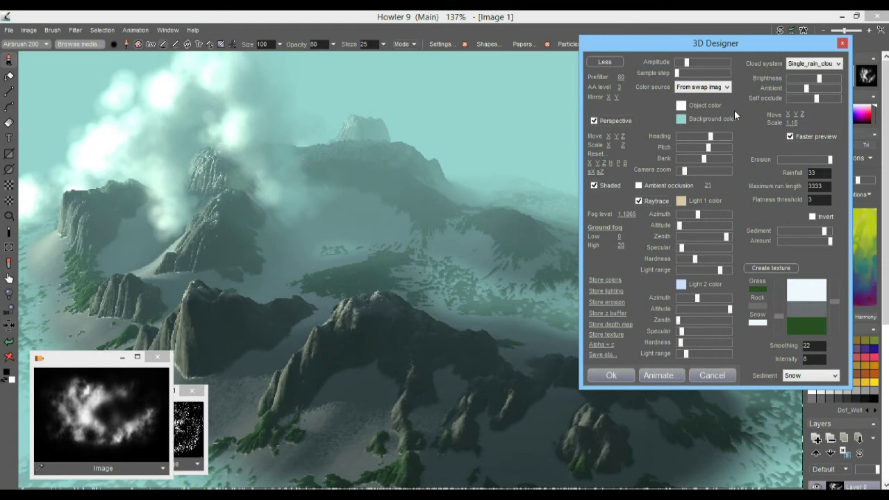
pyautogui.moveTo(711, 148); pyautogui.dragTo(712, 137)
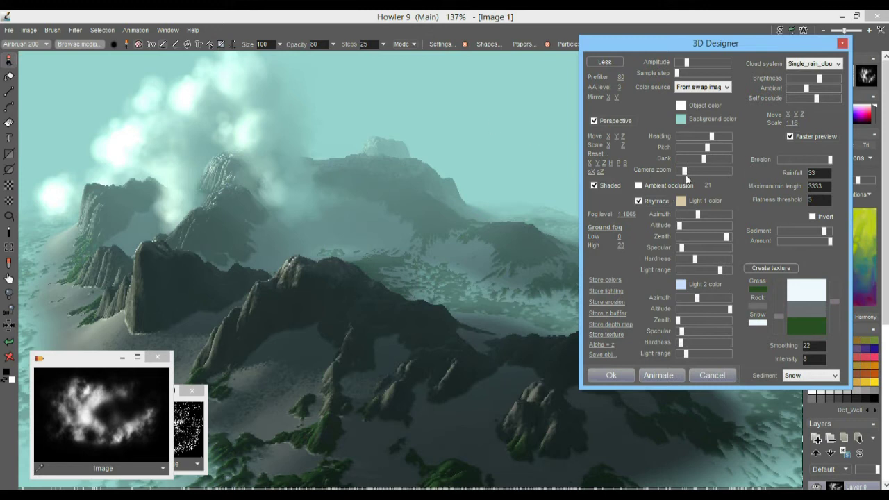
pyautogui.moveTo(685, 175); pyautogui.dragTo(684, 179)
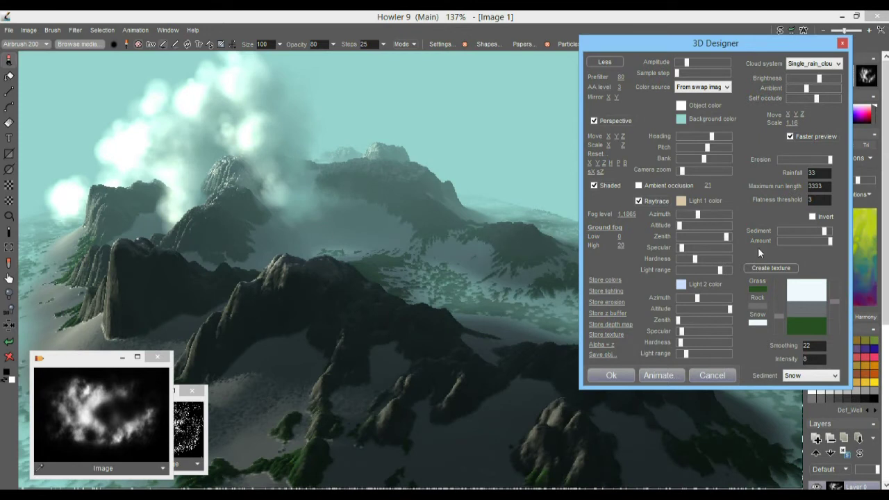
# Step: Reduce both the erosion sediment and its amount to about 80 percent
pyautogui.moveTo(825, 233); pyautogui.dragTo(805, 234)
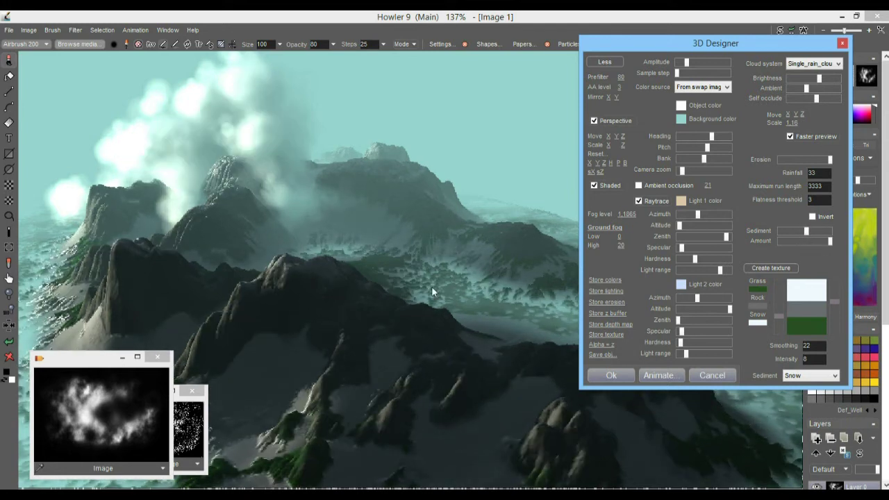
pyautogui.moveTo(807, 231); pyautogui.dragTo(814, 231)
pyautogui.click(803, 240)
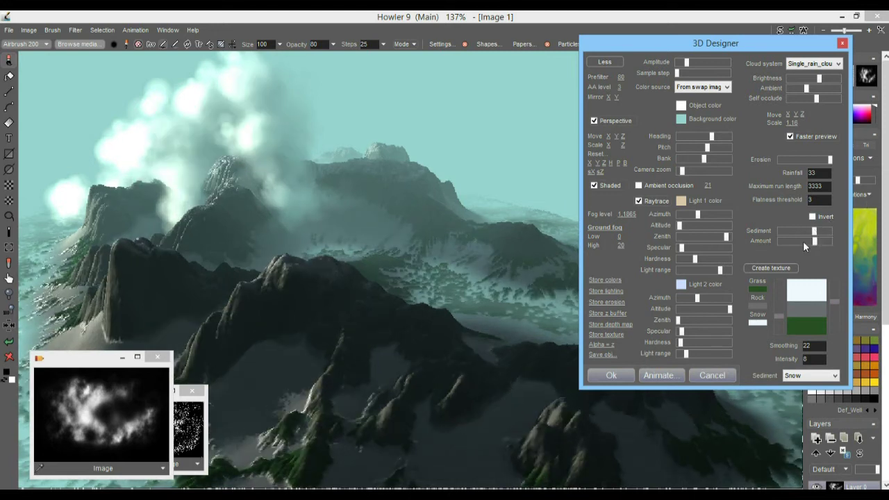
pyautogui.moveTo(814, 239); pyautogui.dragTo(822, 241)
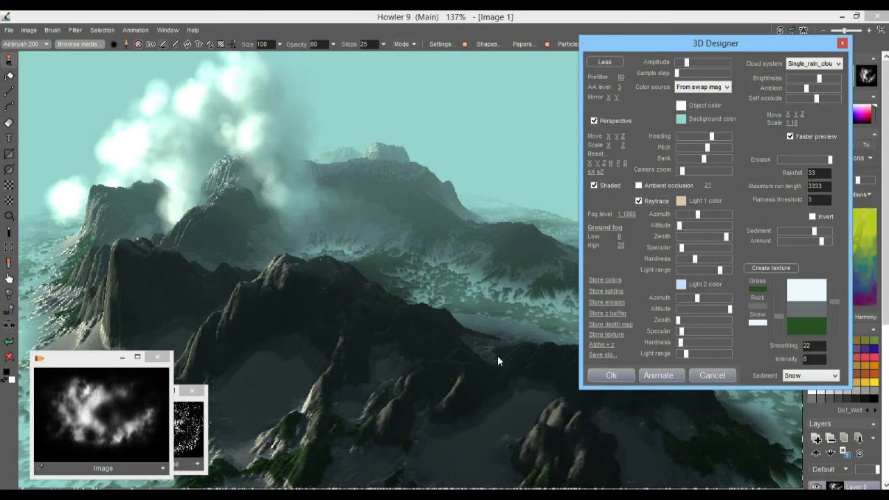
pyautogui.moveTo(810, 231); pyautogui.dragTo(816, 230)
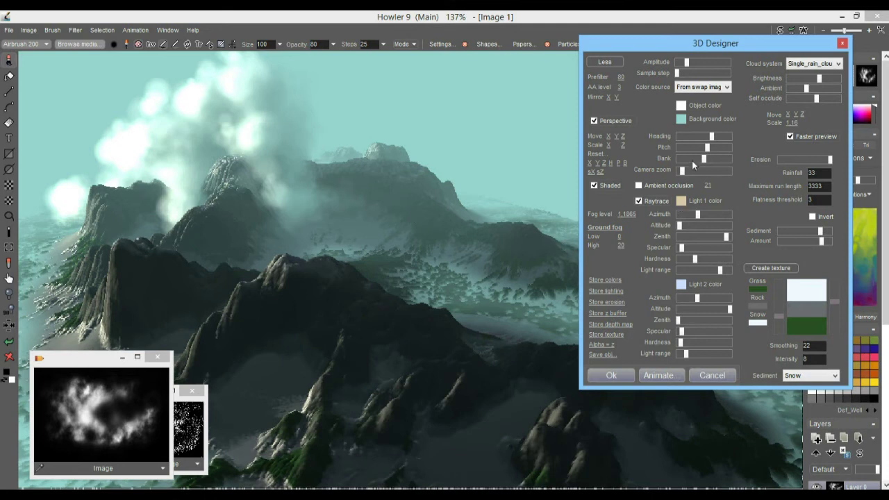
# Step: Set the fog level to 0.9224 and the ground fog's high value to 15, and inspect the whole scene
pyautogui.moveTo(625, 214); pyautogui.dragTo(522, 234)
pyautogui.moveTo(619, 245)
pyautogui.mouseDown()
pyautogui.moveTo(640, 242)
pyautogui.moveTo(610, 246)
pyautogui.mouseUp()
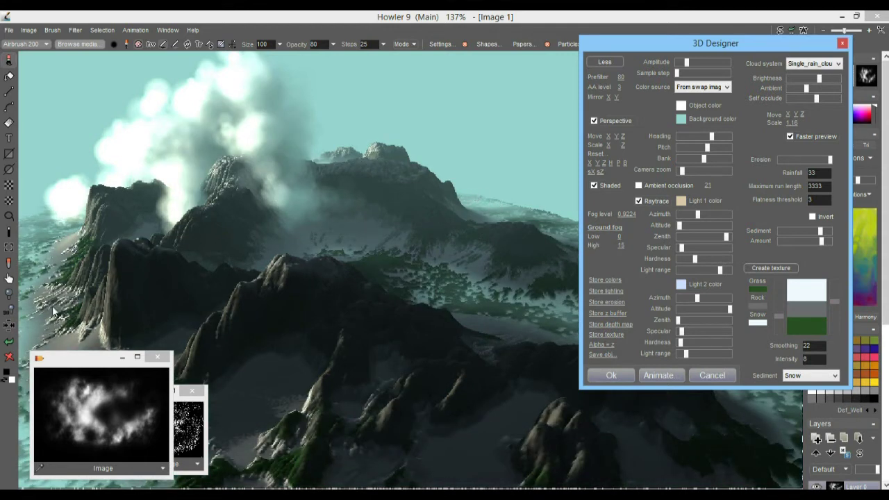
pyautogui.moveTo(684, 49); pyautogui.dragTo(200, 69)
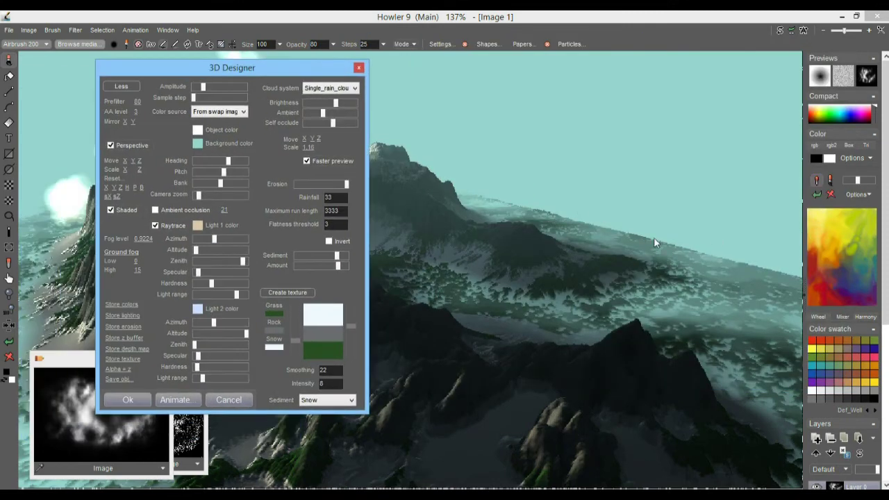
pyautogui.moveTo(249, 71); pyautogui.dragTo(438, 91)
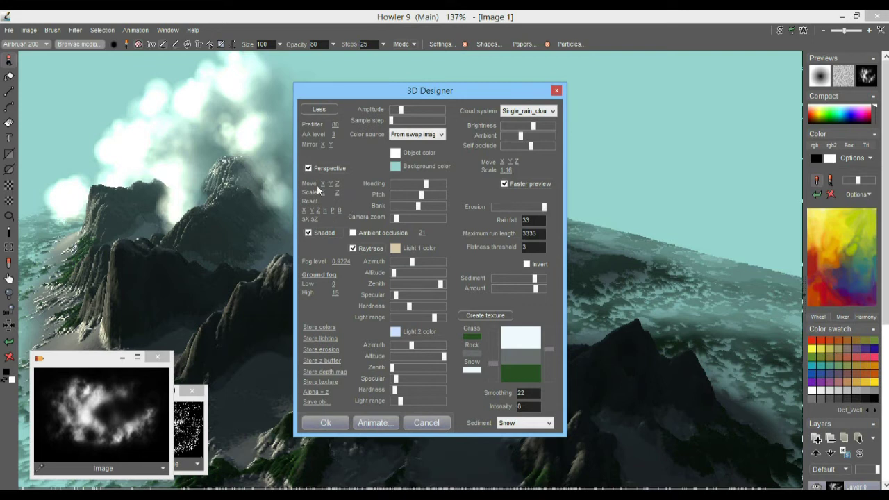
# Step: Shift the terrain sideways along X and raise the camera heading very slightly
pyautogui.moveTo(323, 183); pyautogui.dragTo(350, 198)
pyautogui.moveTo(427, 186); pyautogui.dragTo(427, 187)
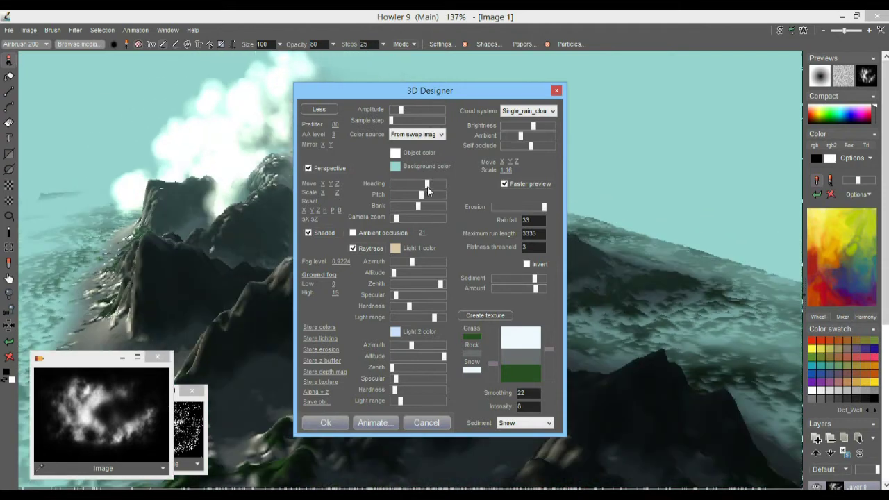
pyautogui.moveTo(387, 85); pyautogui.dragTo(645, 63)
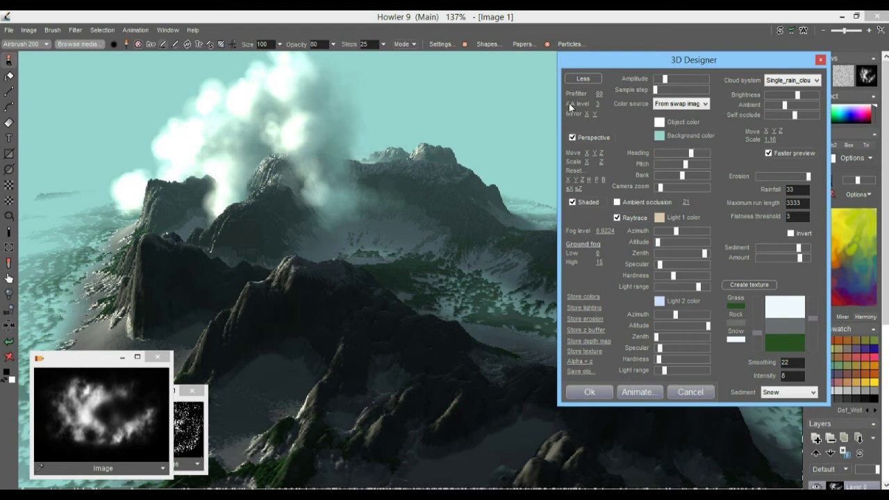
# Step: Raise the sediment setting slightly and lower the sediment amount to about 75 percent
pyautogui.moveTo(798, 247); pyautogui.dragTo(795, 263)
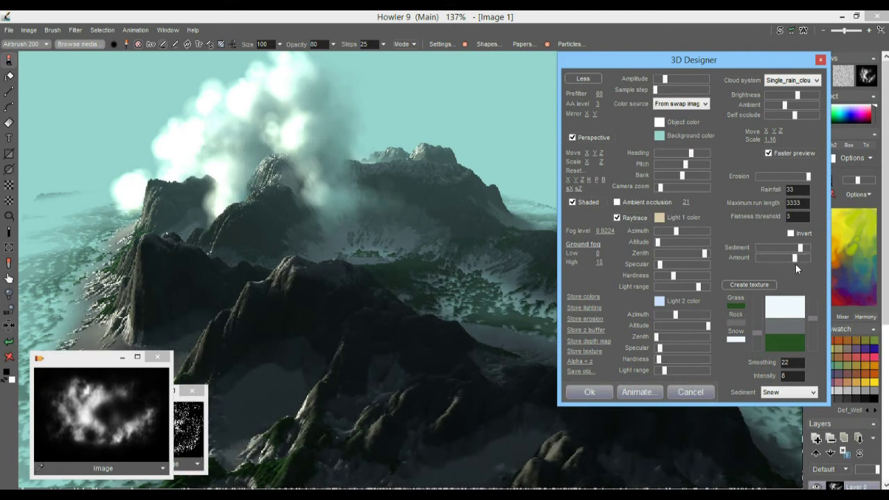
pyautogui.moveTo(795, 263); pyautogui.dragTo(796, 259)
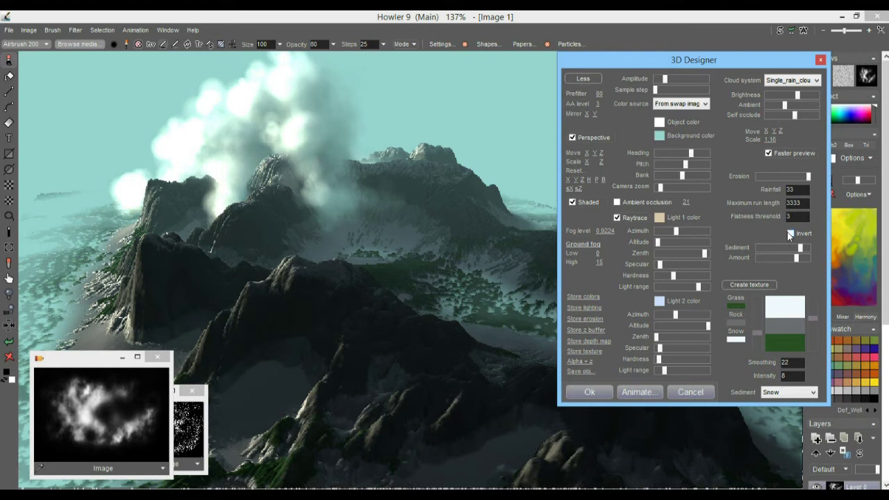
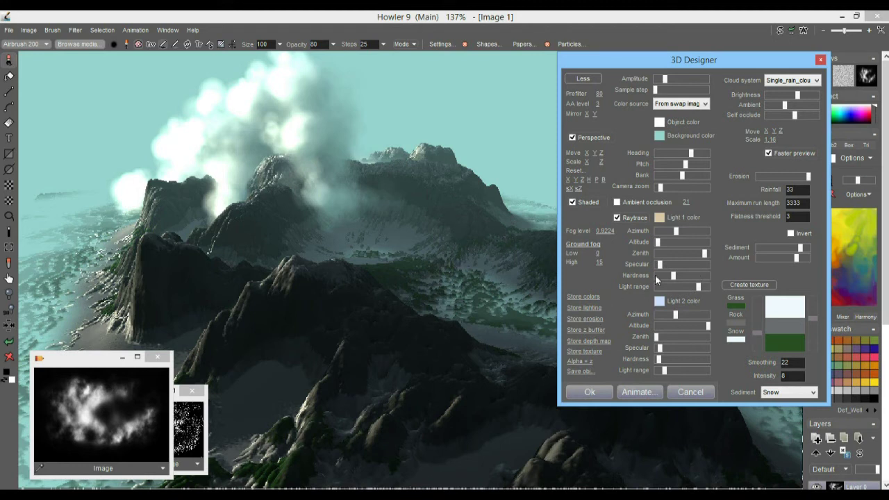
# Step: Export the terrain as an OBJ file named "rocky mountain1" in the hills folder
pyautogui.click(586, 369)
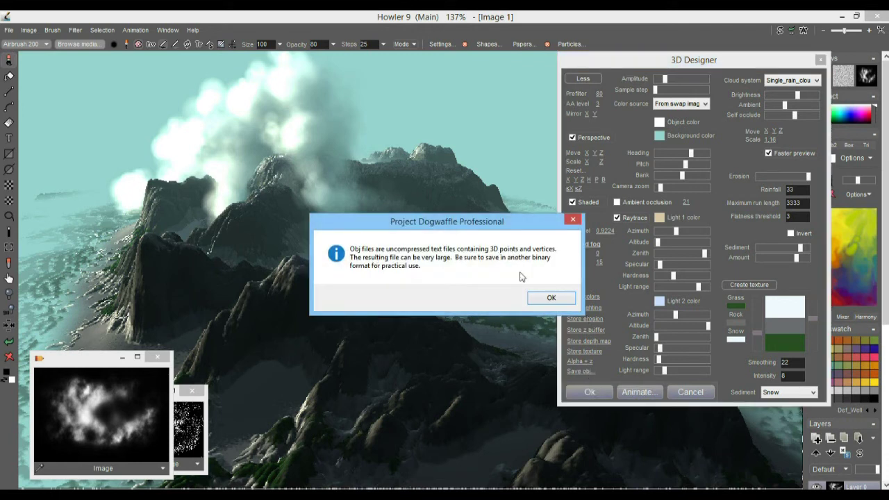
pyautogui.click(551, 298)
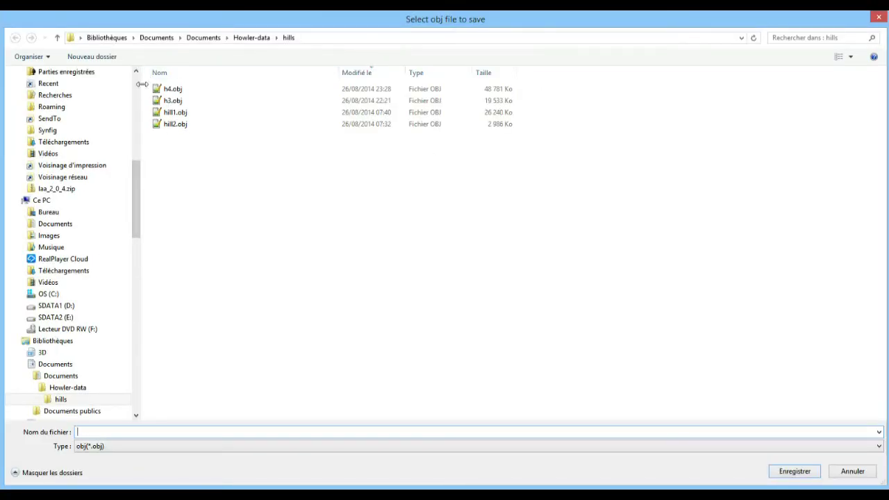
pyautogui.moveTo(144, 88); pyautogui.dragTo(25, 200)
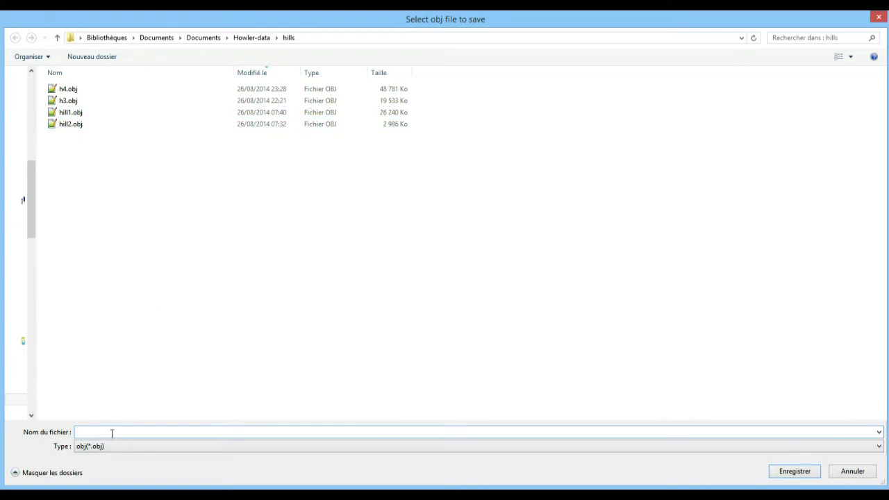
pyautogui.write('rocky mountain1')
pyautogui.click(799, 475)
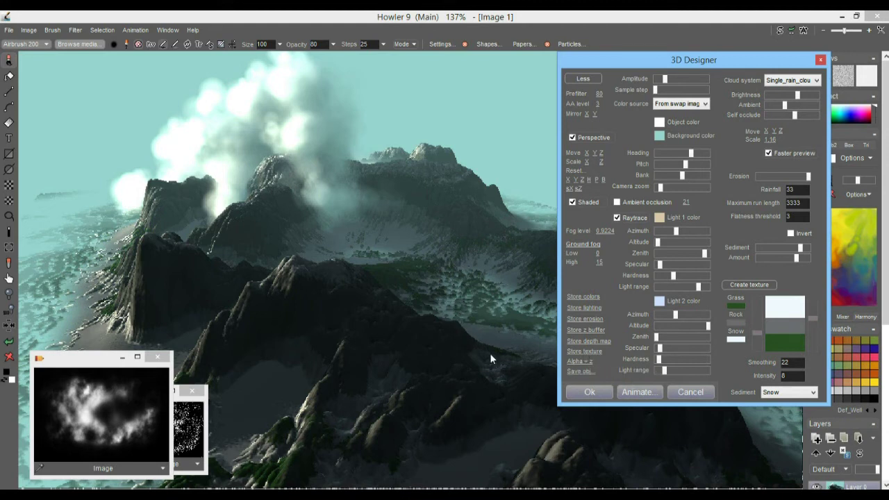
# Step: Store the terrain's texture, erosion, lighting, colors and depth map as images
pyautogui.click(581, 352)
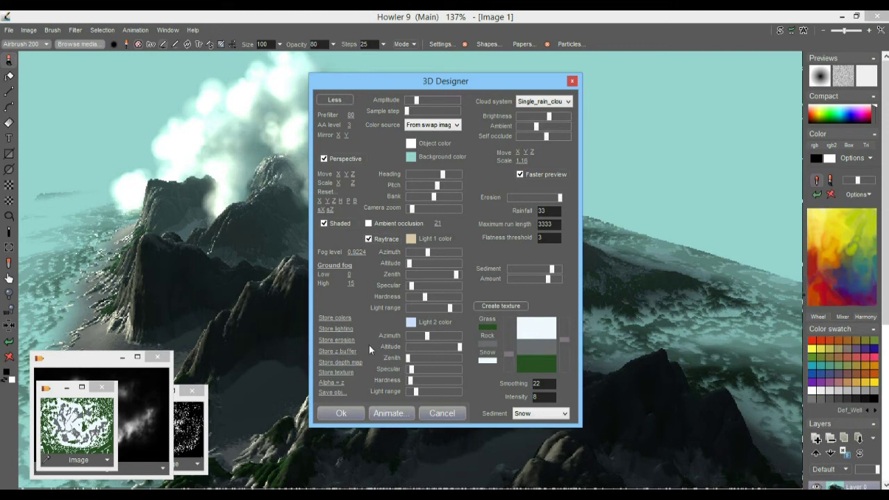
pyautogui.click(332, 340)
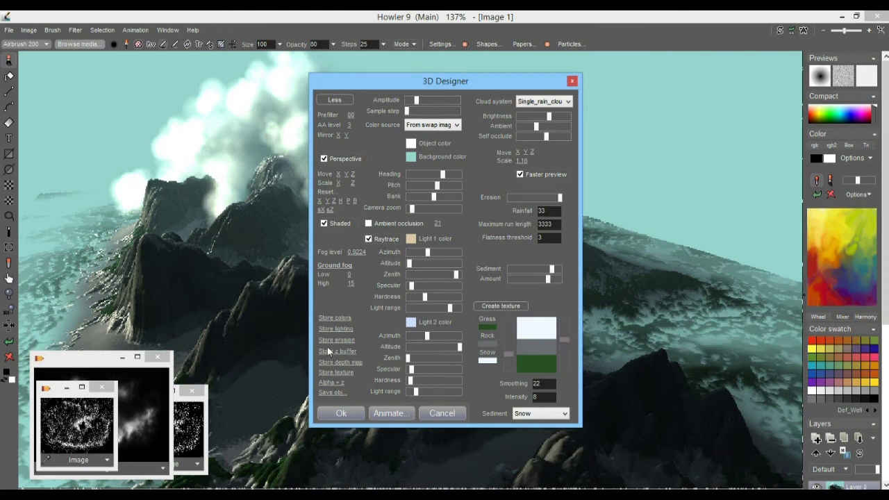
pyautogui.click(339, 328)
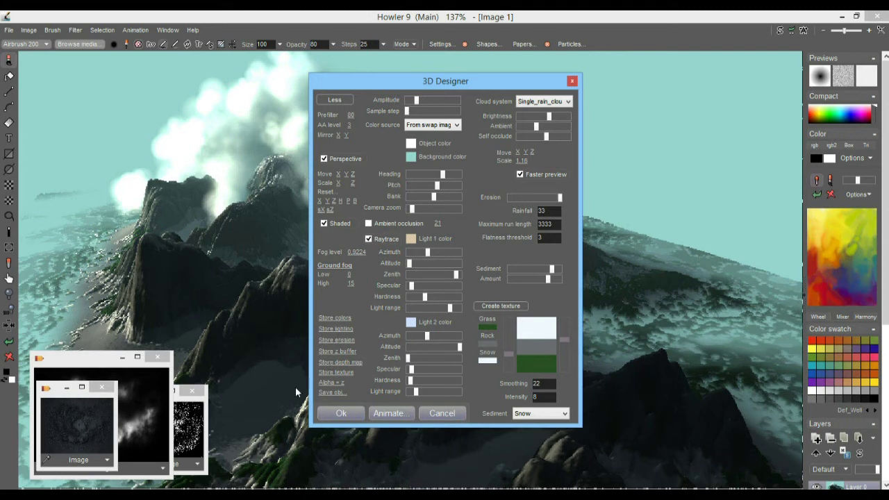
pyautogui.click(331, 330)
pyautogui.click(334, 318)
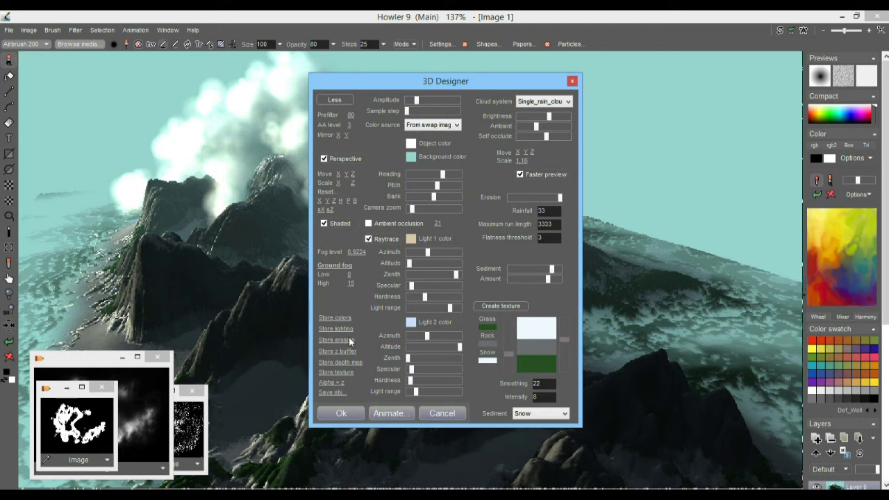
pyautogui.click(344, 361)
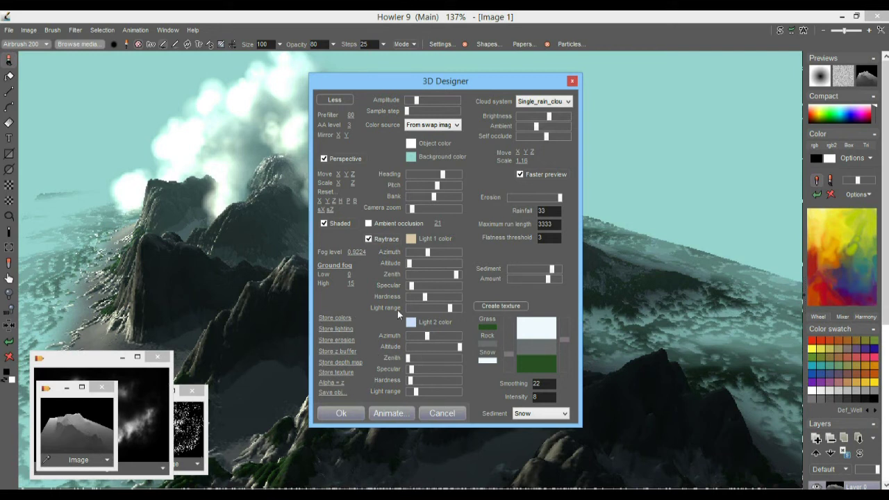
# Step: Set the prefilter to 35 and the AA level to 5, and render the final terrain into the image
pyautogui.moveTo(375, 84); pyautogui.dragTo(519, 94)
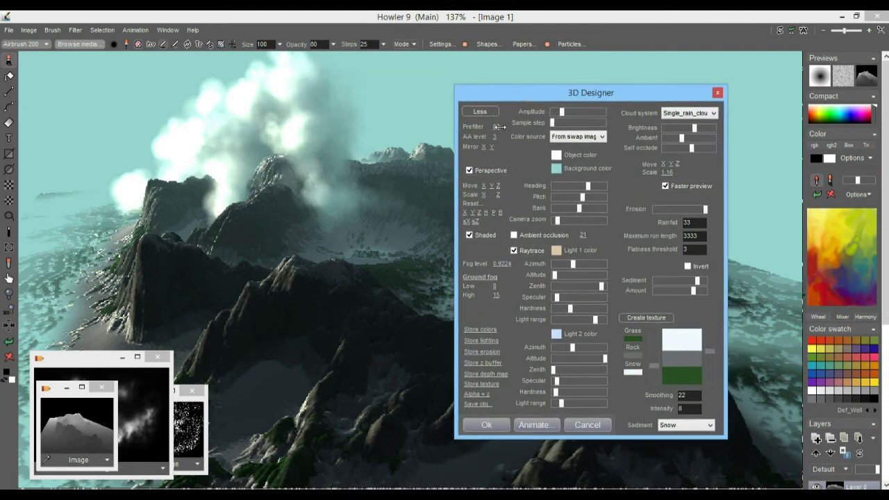
pyautogui.moveTo(497, 127)
pyautogui.mouseDown()
pyautogui.moveTo(454, 132)
pyautogui.moveTo(511, 136)
pyautogui.mouseUp()
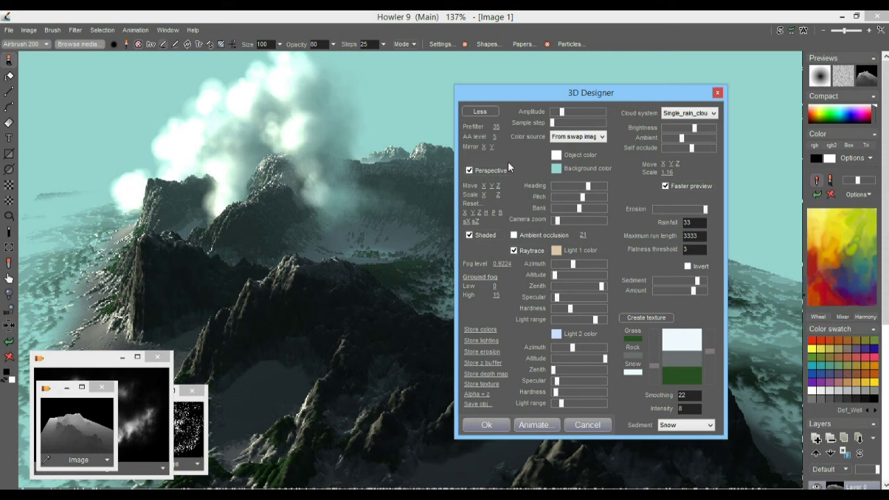
pyautogui.click(486, 426)
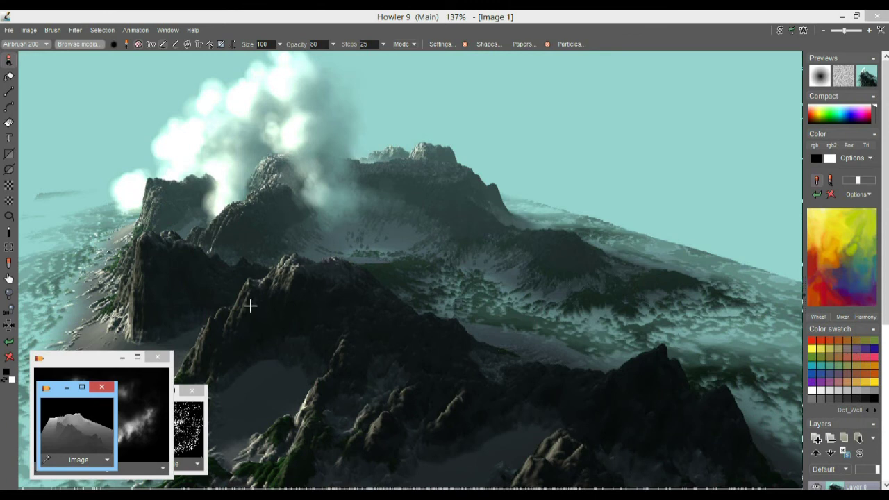
# Step: Sample the teal sky color from the rendered image and choose the Airbrush 50 brush
pyautogui.click(9, 311)
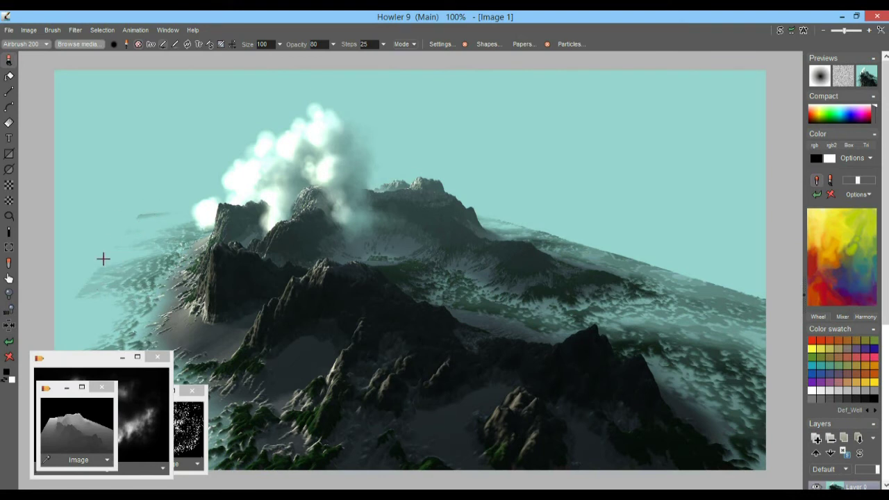
pyautogui.click(8, 263)
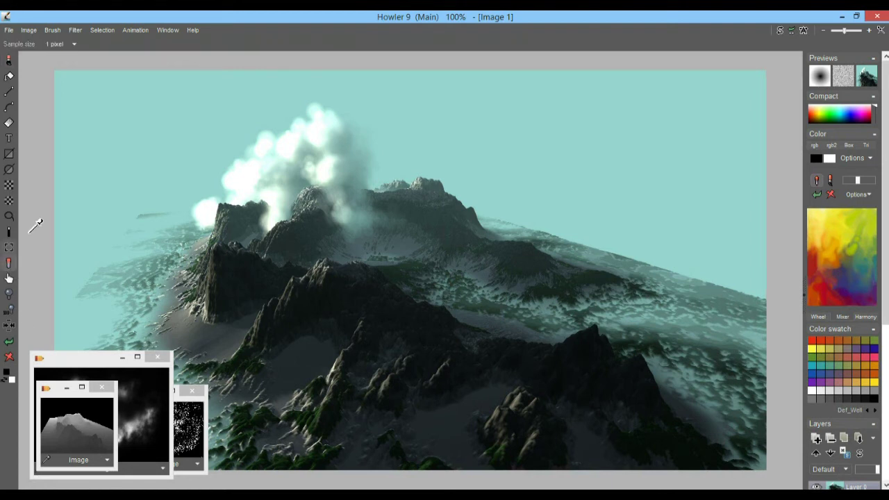
pyautogui.click(98, 112)
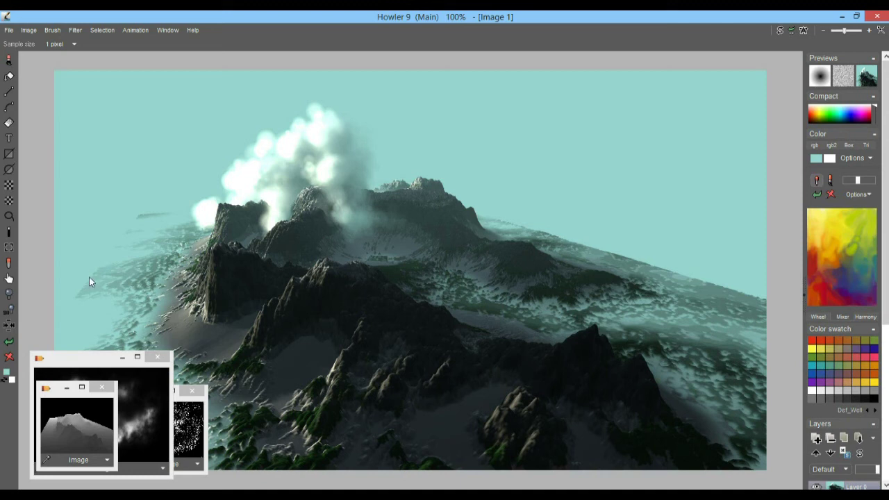
pyautogui.click(9, 59)
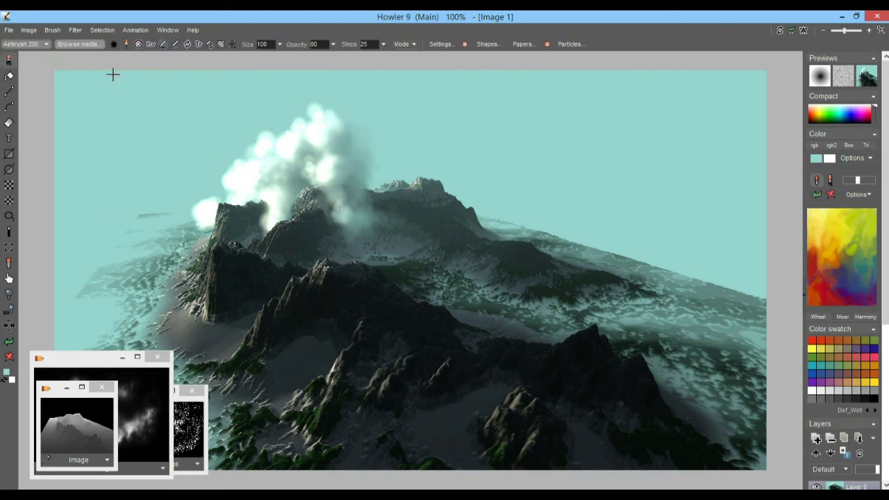
pyautogui.click(31, 44)
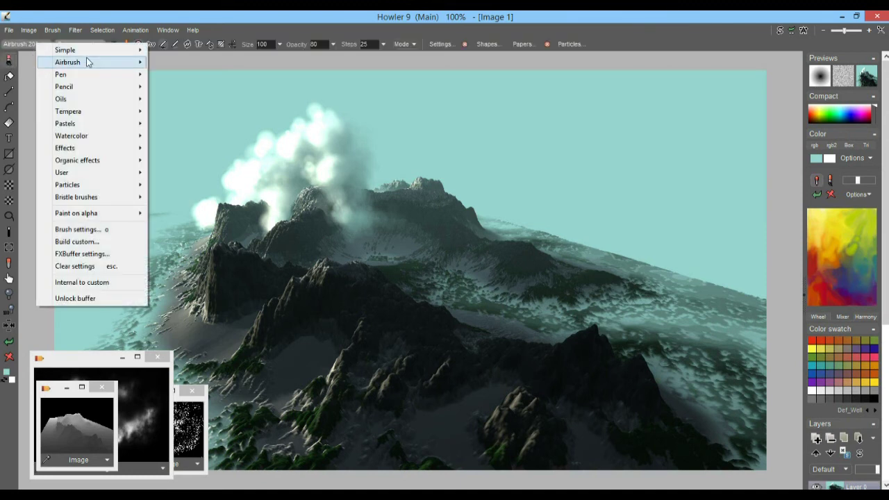
pyautogui.moveTo(80, 67)
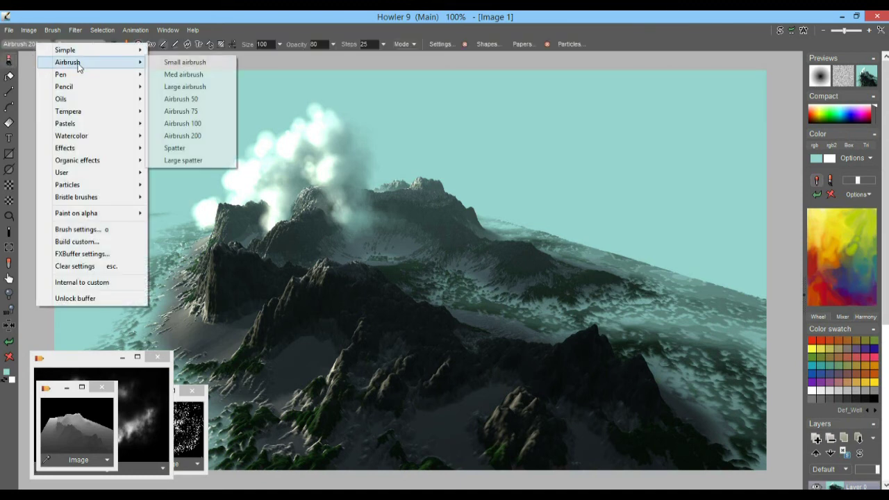
pyautogui.click(179, 101)
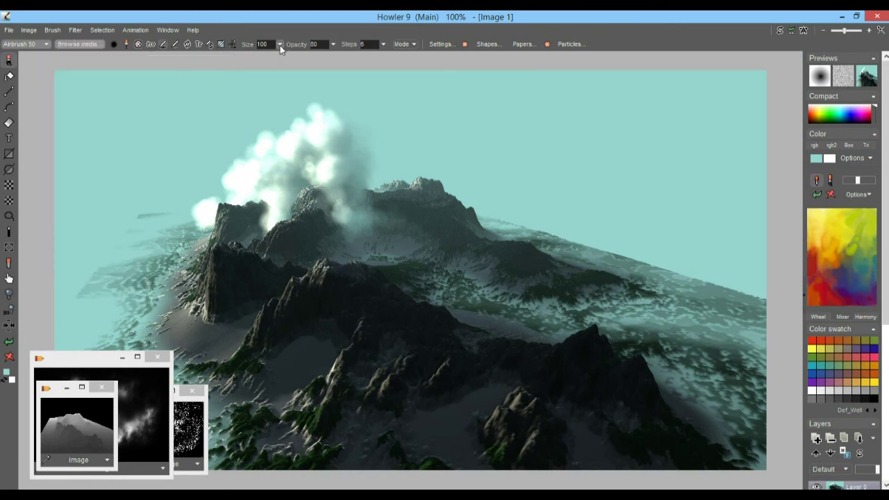
# Step: Clear the alpha selection and fade the terrain's far left edge with sky color, using airbrush opacities of 22 and 83
pyautogui.click(333, 43)
pyautogui.moveTo(289, 60); pyautogui.dragTo(274, 65)
pyautogui.click(128, 216)
pyautogui.click(101, 30)
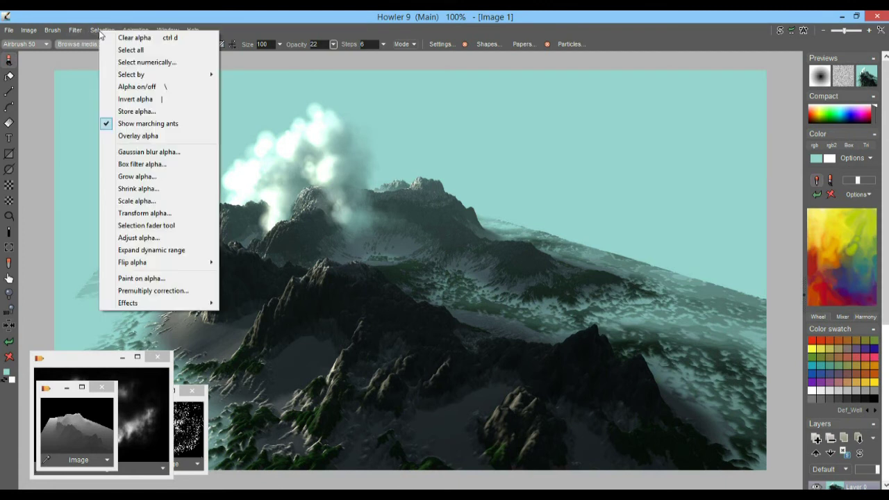
pyautogui.click(133, 38)
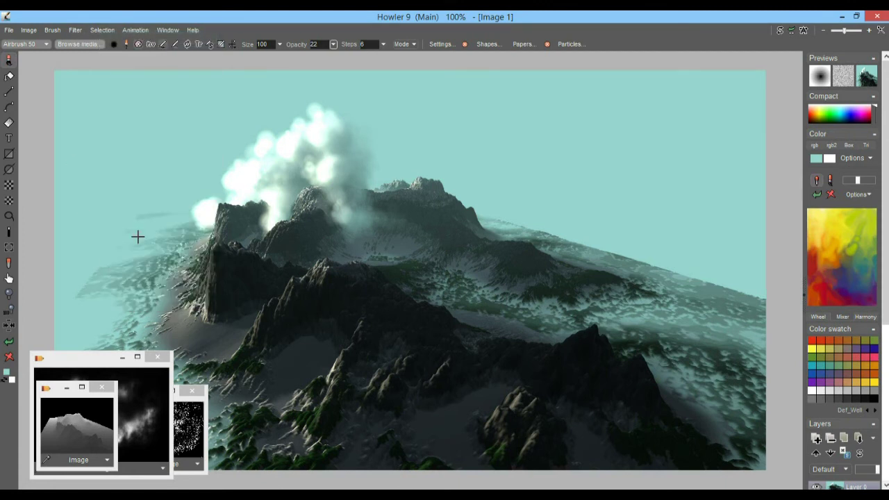
pyautogui.click(332, 44)
pyautogui.moveTo(296, 61); pyautogui.dragTo(290, 65)
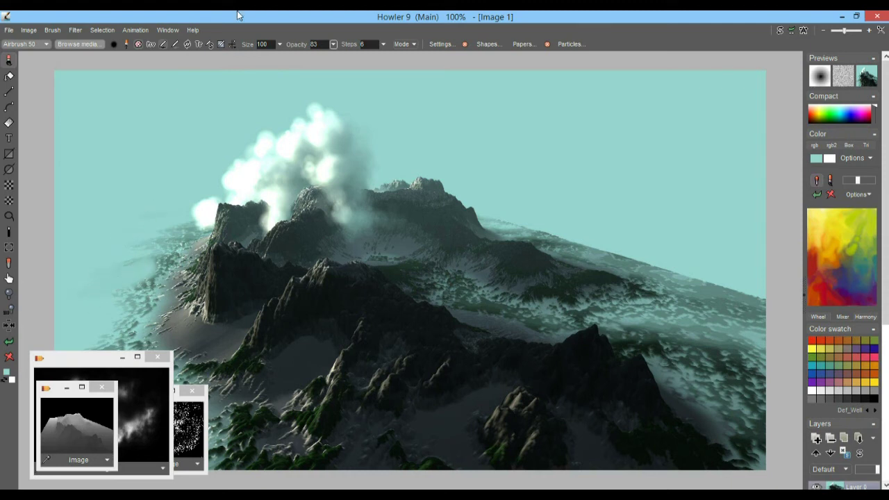
# Step: Set the airbrush opacity to 42 and blend the hard horizon edge on the right side of the terrain into the sky
pyautogui.click(333, 43)
pyautogui.moveTo(303, 58); pyautogui.dragTo(281, 59)
pyautogui.scroll(4, 509, 230)
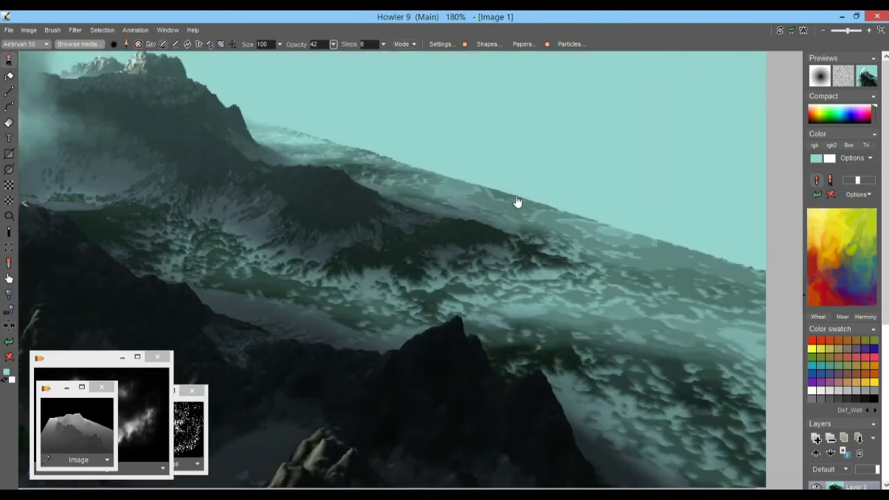
pyautogui.moveTo(516, 202); pyautogui.dragTo(400, 213)
pyautogui.moveTo(570, 255)
pyautogui.mouseDown()
pyautogui.moveTo(520, 241)
pyautogui.moveTo(678, 292)
pyautogui.moveTo(387, 197)
pyautogui.moveTo(555, 243)
pyautogui.moveTo(468, 227)
pyautogui.moveTo(402, 193)
pyautogui.moveTo(601, 238)
pyautogui.moveTo(494, 233)
pyautogui.moveTo(447, 215)
pyautogui.moveTo(503, 241)
pyautogui.moveTo(480, 226)
pyautogui.moveTo(490, 233)
pyautogui.moveTo(471, 234)
pyautogui.moveTo(496, 233)
pyautogui.moveTo(230, 141)
pyautogui.moveTo(440, 218)
pyautogui.moveTo(303, 176)
pyautogui.moveTo(271, 149)
pyautogui.moveTo(420, 208)
pyautogui.moveTo(249, 158)
pyautogui.moveTo(614, 248)
pyautogui.moveTo(536, 210)
pyautogui.moveTo(457, 227)
pyautogui.mouseUp()
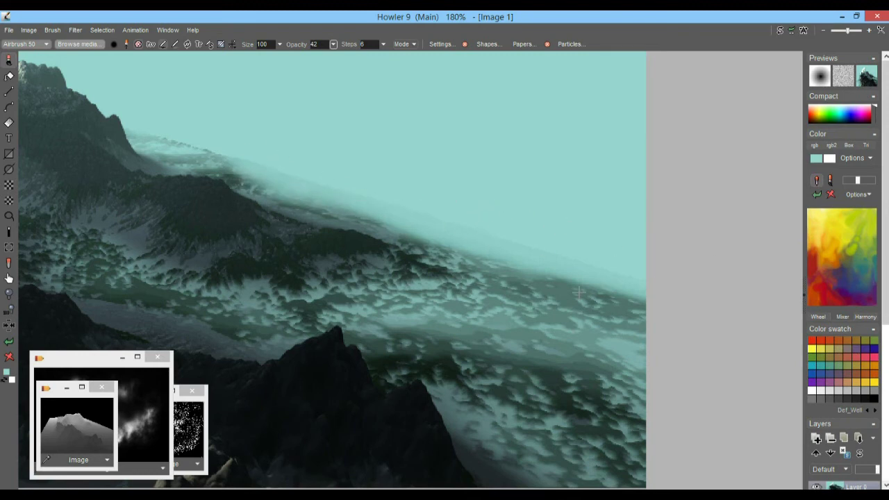
pyautogui.moveTo(584, 276); pyautogui.dragTo(401, 224)
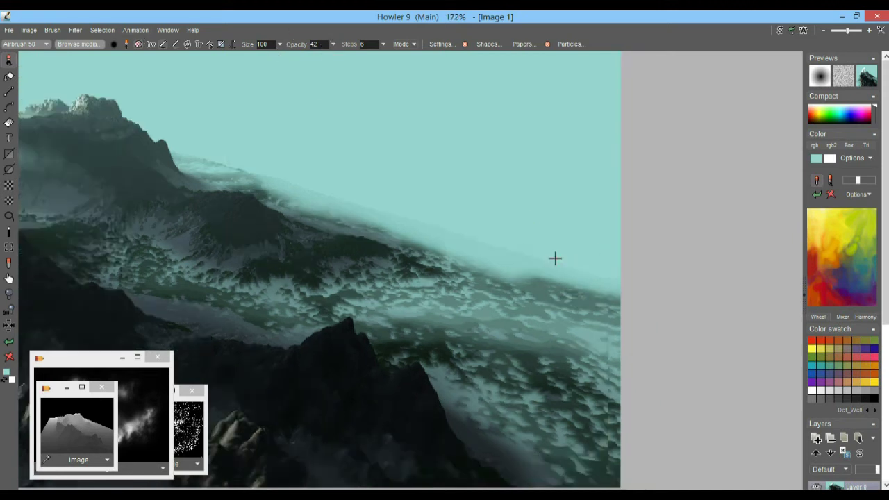
# Step: Examine the retouched horizon and the mountain details both close up and as a whole image
pyautogui.scroll(-5, 554, 258)
pyautogui.moveTo(426, 225); pyautogui.dragTo(403, 206)
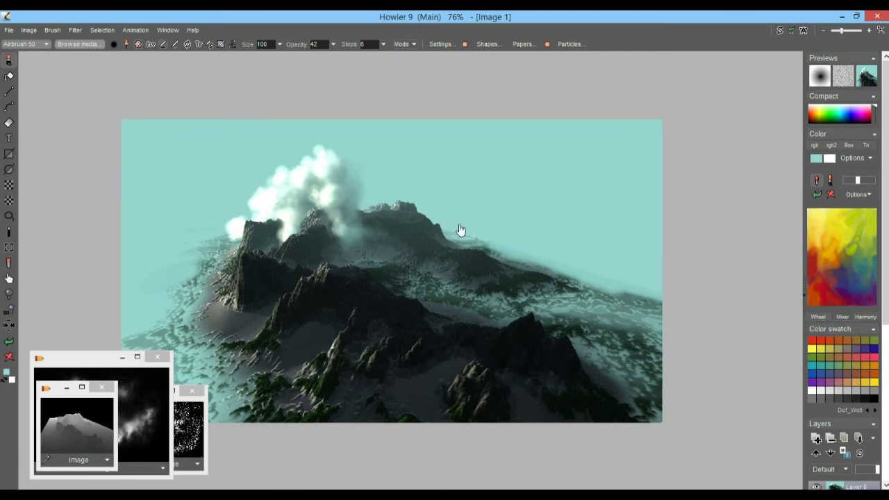
pyautogui.scroll(1, 444, 220)
pyautogui.scroll(5, 440, 225)
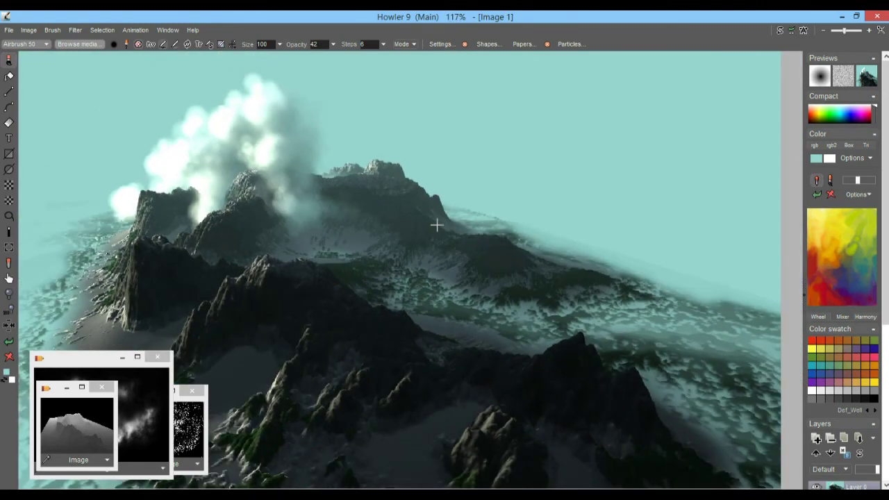
pyautogui.scroll(-2, 429, 222)
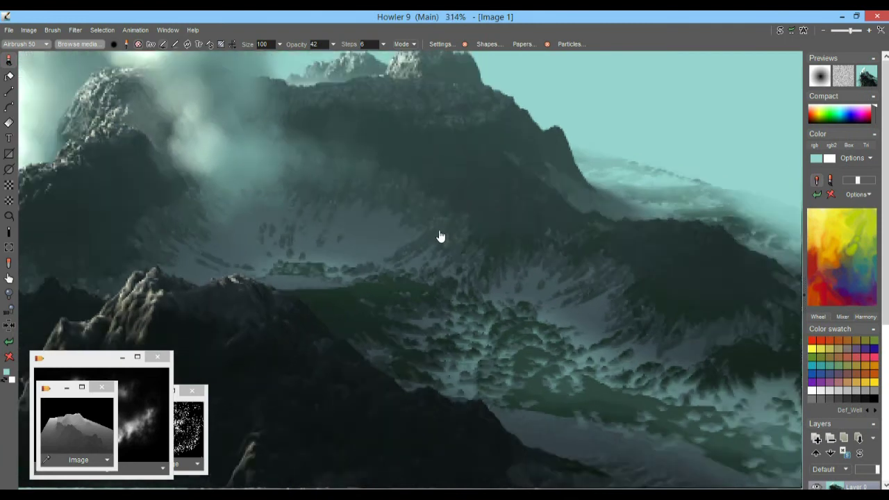
pyautogui.moveTo(363, 237); pyautogui.dragTo(476, 206)
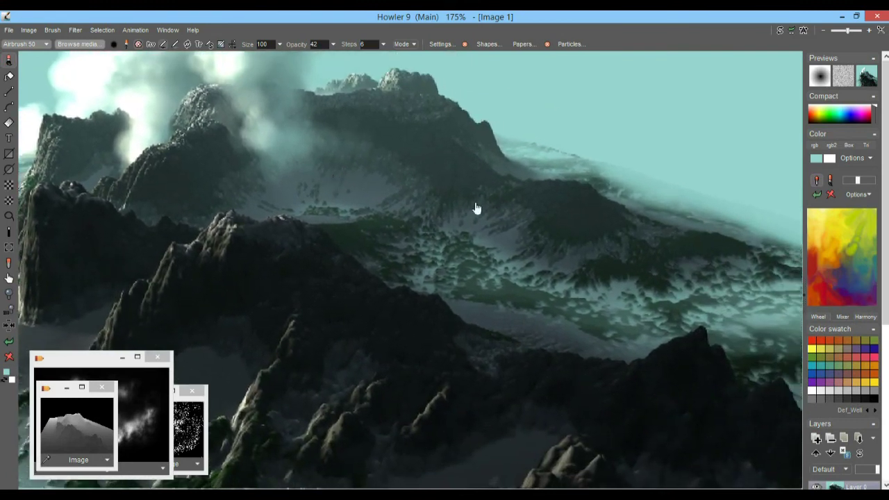
pyautogui.scroll(-5, 418, 227)
pyautogui.moveTo(405, 220); pyautogui.dragTo(389, 206)
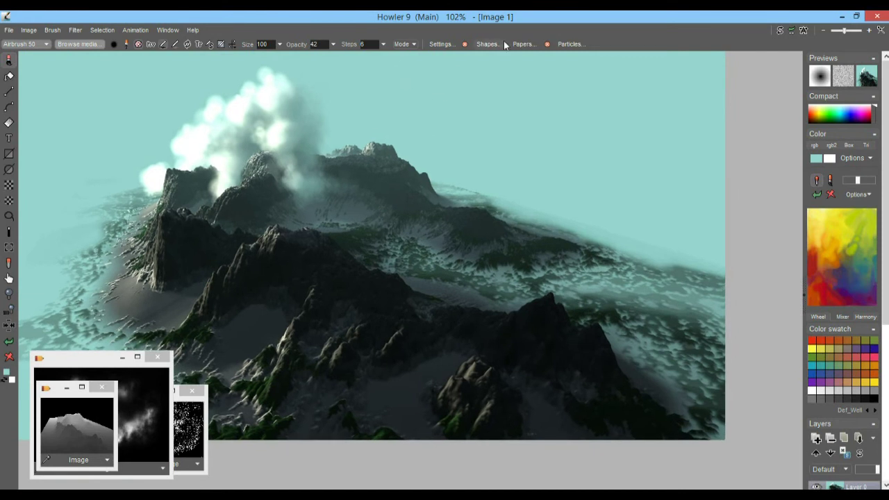
# Step: Load the WinterBranches.opt particle preset and paint bare branching trees in the right foreground of the landscape
pyautogui.click(583, 44)
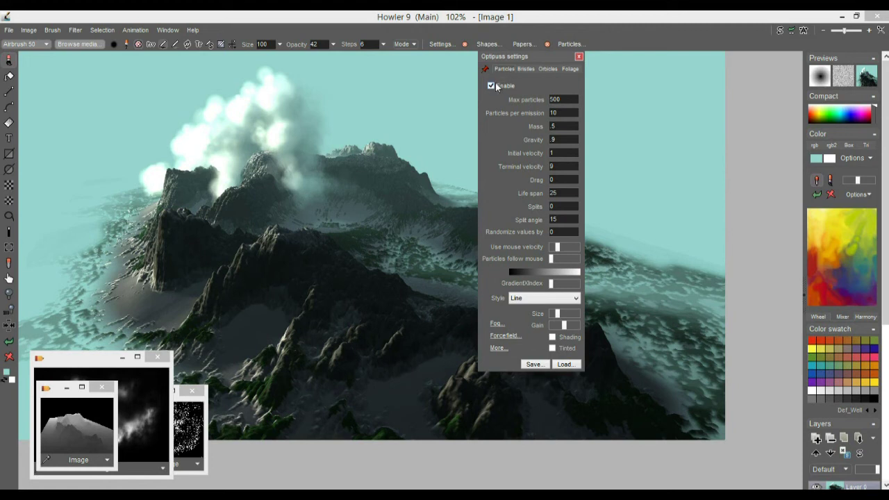
pyautogui.click(565, 365)
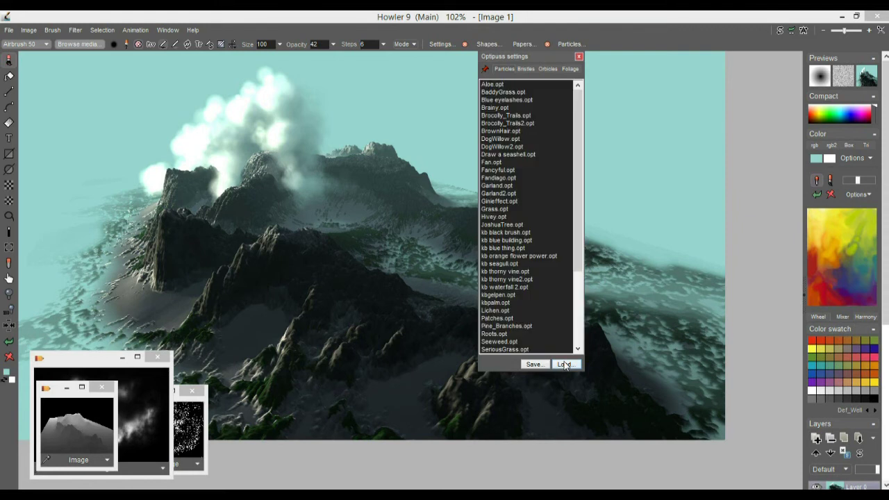
pyautogui.moveTo(581, 100); pyautogui.dragTo(584, 191)
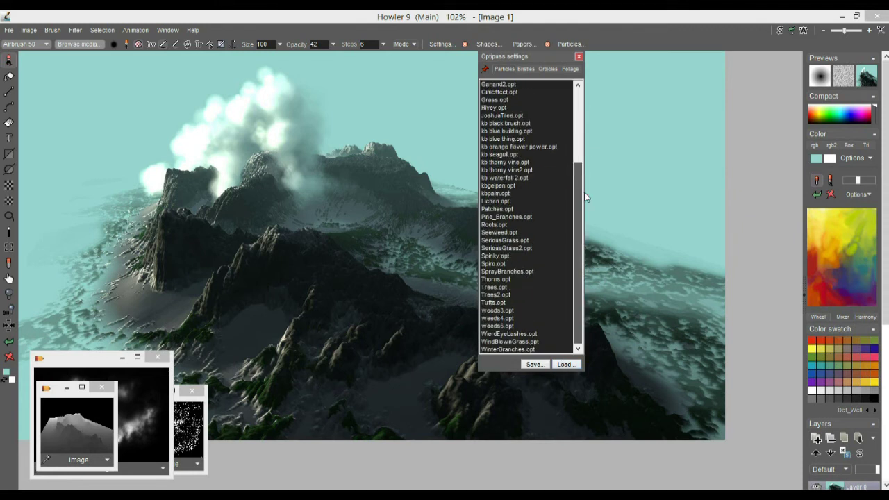
pyautogui.doubleClick(499, 350)
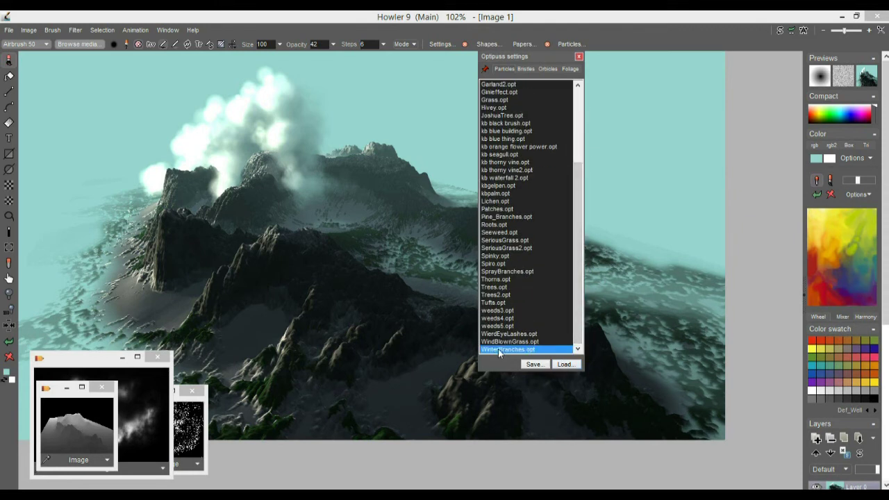
pyautogui.moveTo(691, 418)
pyautogui.mouseDown()
pyautogui.moveTo(633, 275)
pyautogui.moveTo(660, 317)
pyautogui.moveTo(617, 319)
pyautogui.moveTo(611, 333)
pyautogui.mouseUp()
pyautogui.moveTo(541, 60); pyautogui.dragTo(113, 97)
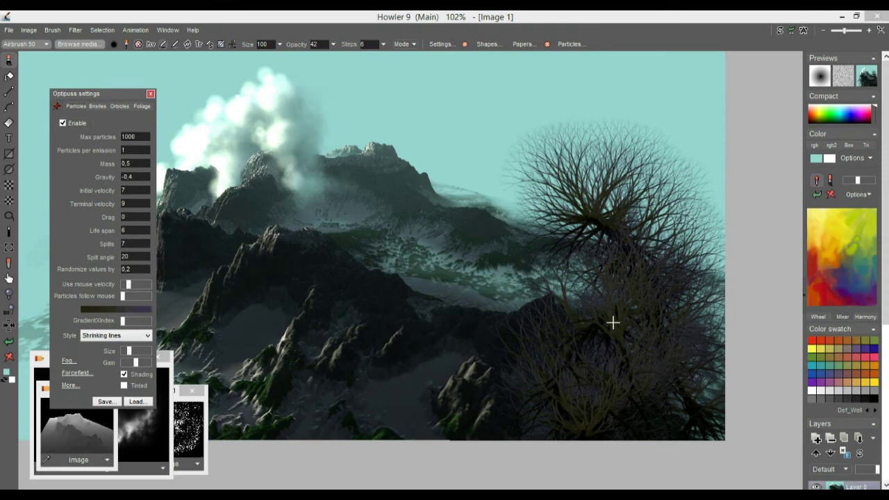
# Step: Undo the painted branches, then store a copy of the clean landscape and move its thumbnail to the image's upper-right corner
pyautogui.click(9, 342)
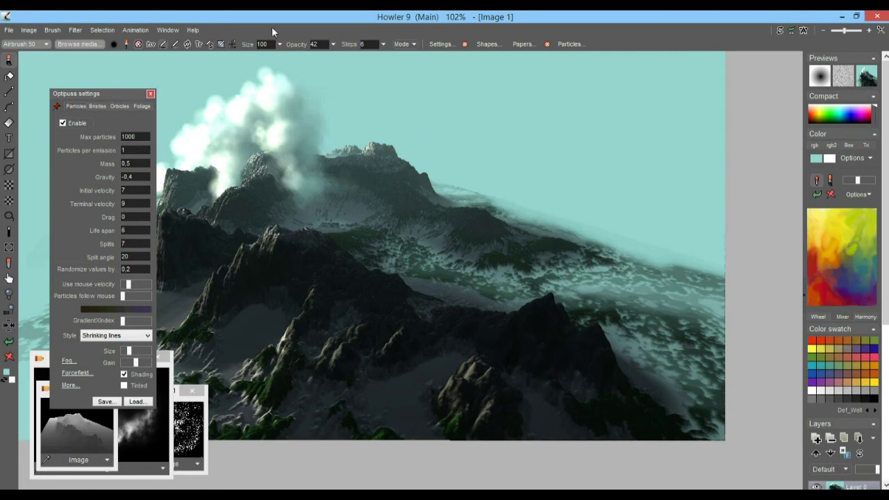
pyautogui.click(29, 30)
pyautogui.click(78, 97)
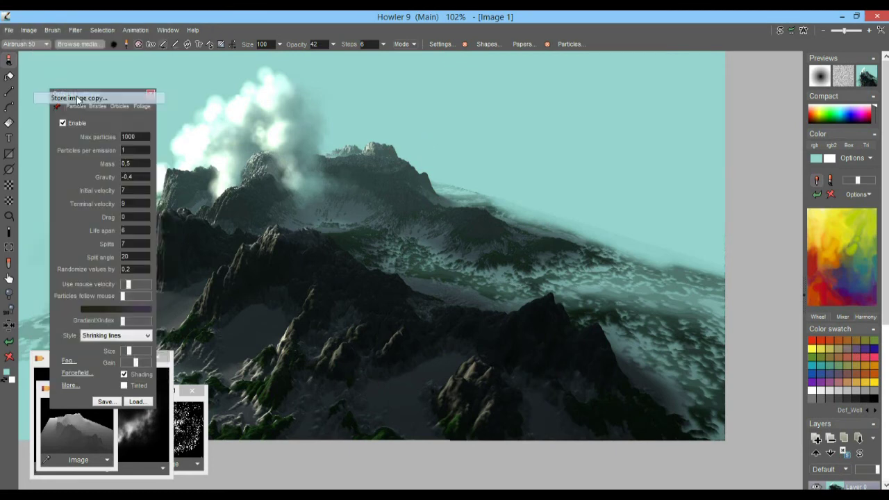
pyautogui.moveTo(57, 399); pyautogui.dragTo(724, 61)
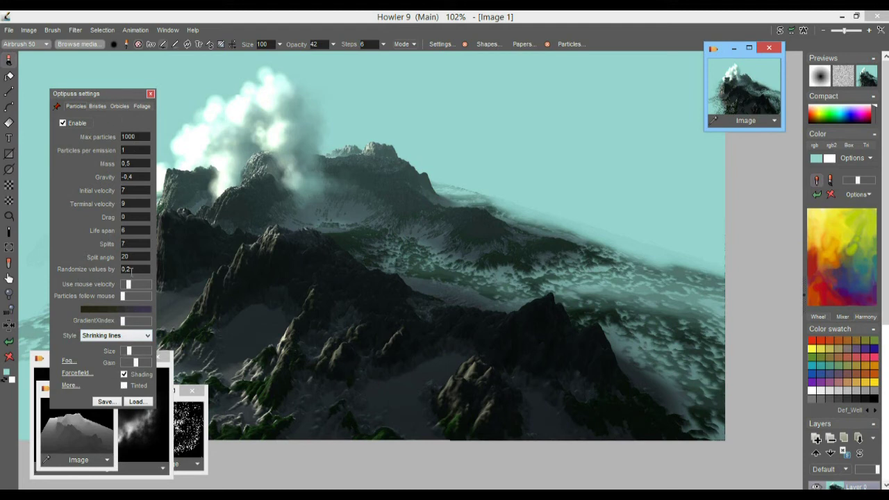
# Step: Set the particle randomization to 3 and paint bare winter trees and undergrowth along the right foreground
pyautogui.moveTo(131, 270); pyautogui.dragTo(116, 270)
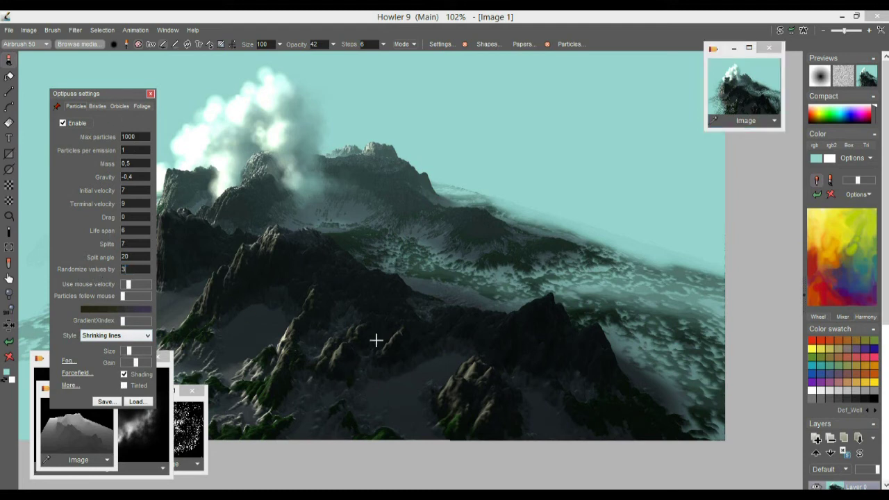
pyautogui.click(729, 302)
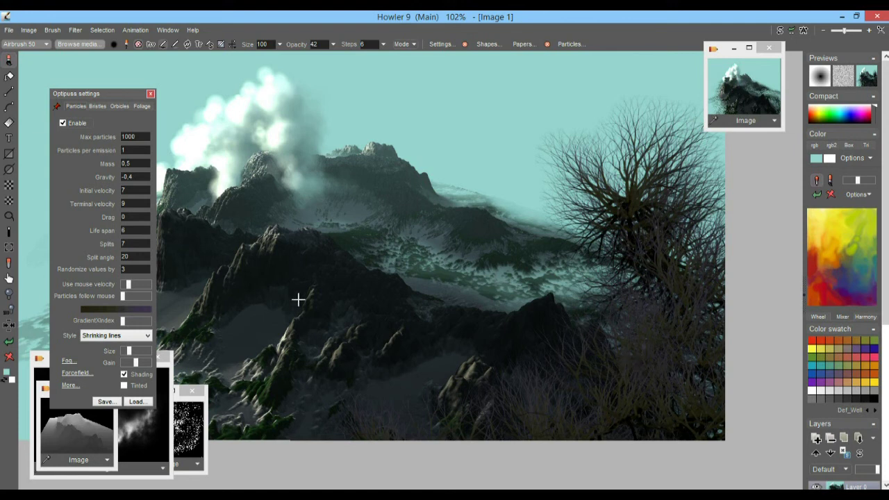
# Step: Load the Herb 07.fol foliage preset and paint yellow flowering stems across the lower foreground and up the right edge
pyautogui.click(140, 106)
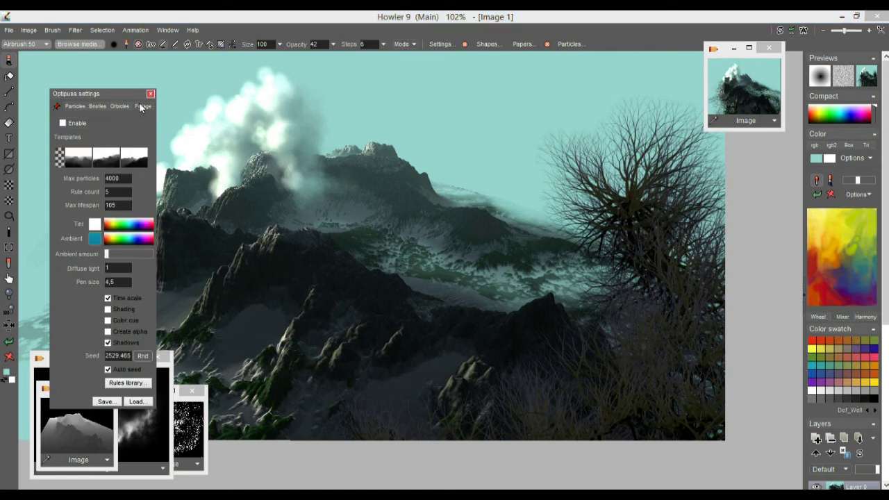
pyautogui.click(137, 402)
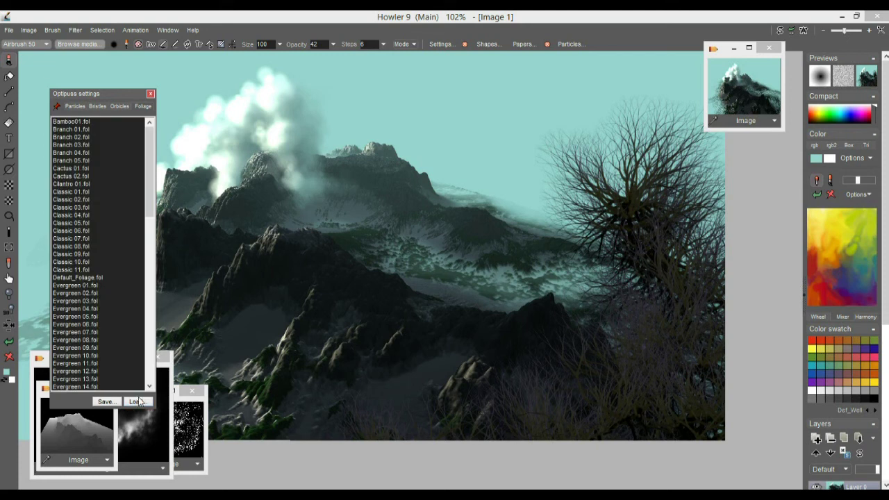
pyautogui.moveTo(153, 156); pyautogui.dragTo(145, 255)
pyautogui.doubleClick(70, 271)
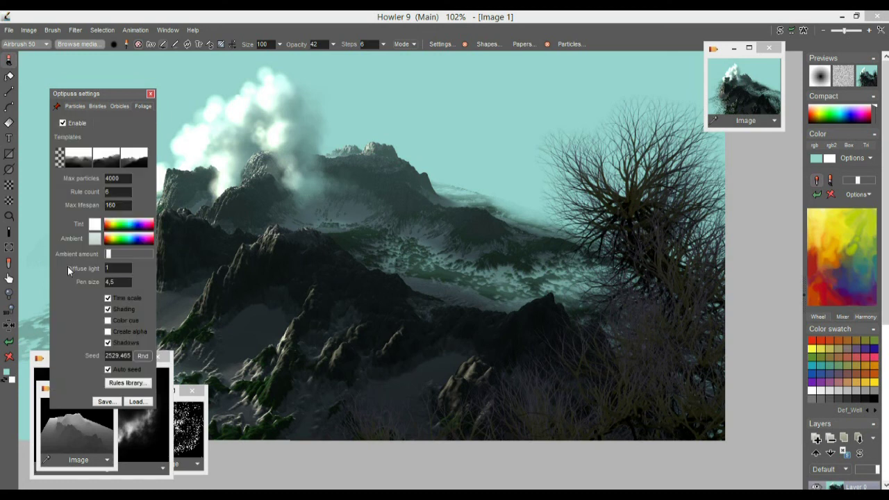
pyautogui.moveTo(667, 432)
pyautogui.mouseDown()
pyautogui.moveTo(599, 401)
pyautogui.moveTo(574, 349)
pyautogui.mouseUp()
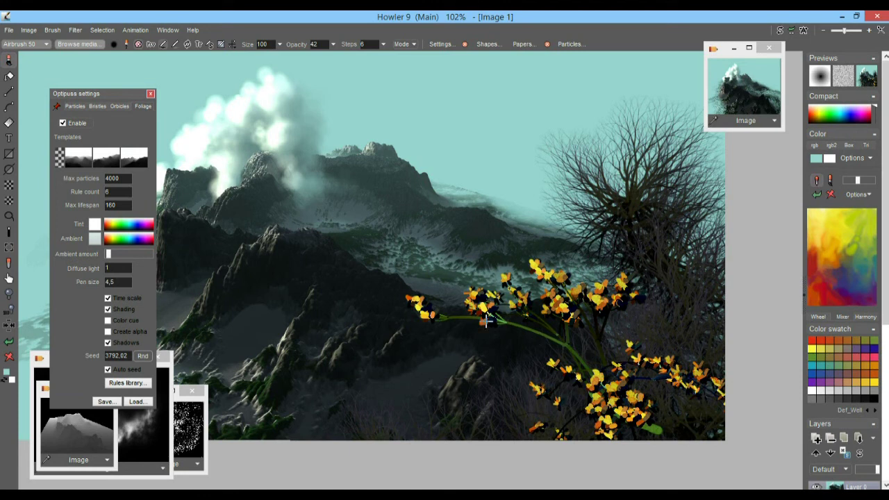
pyautogui.moveTo(506, 443); pyautogui.dragTo(312, 305)
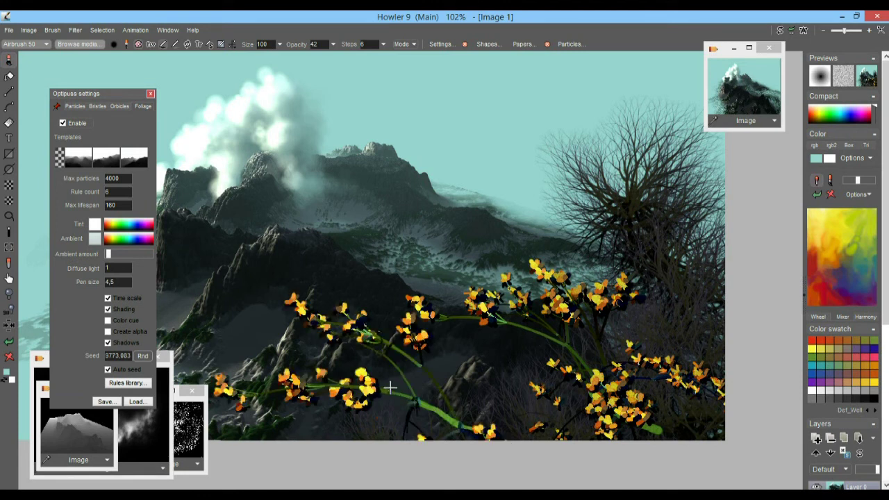
pyautogui.moveTo(724, 363); pyautogui.dragTo(676, 310)
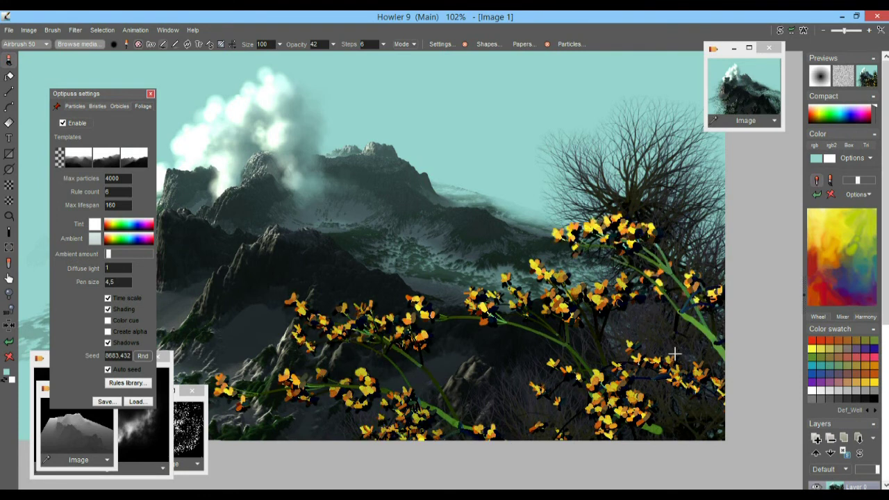
# Step: Load the weed 08.fol foliage preset and paint leafy weeds along the lower foreground and in the landscape's lower-left corner
pyautogui.click(142, 402)
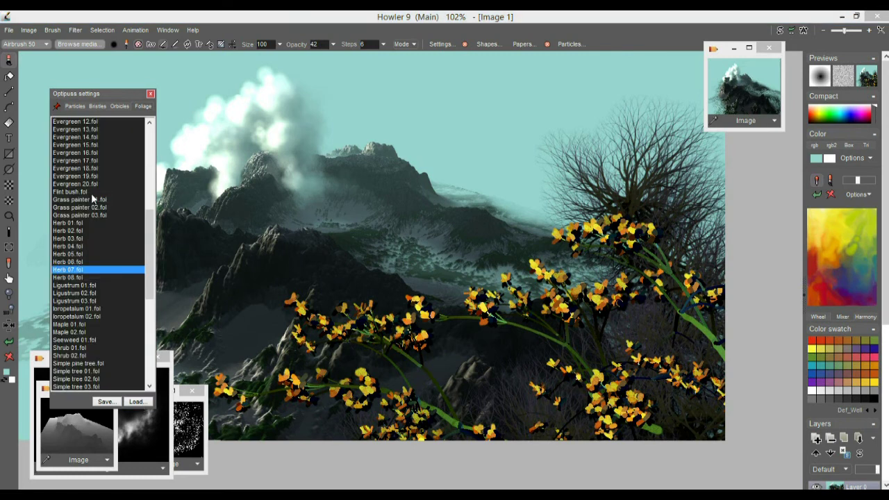
pyautogui.moveTo(150, 222); pyautogui.dragTo(146, 313)
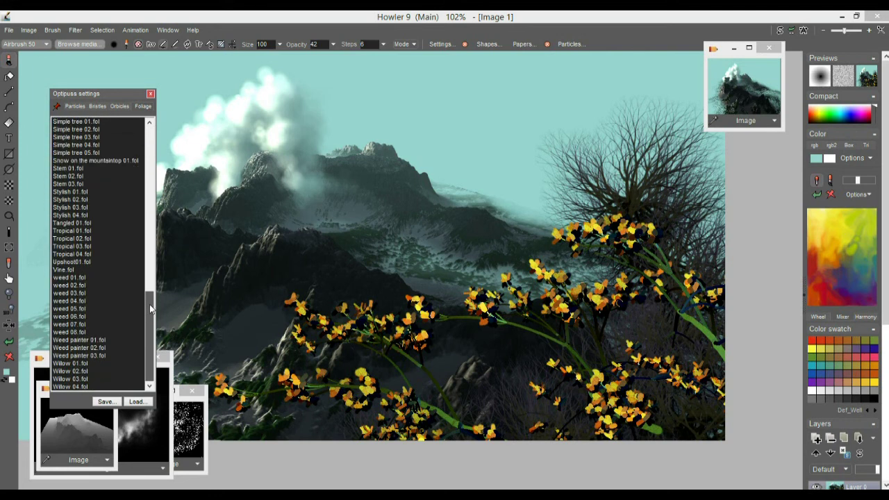
pyautogui.click(75, 340)
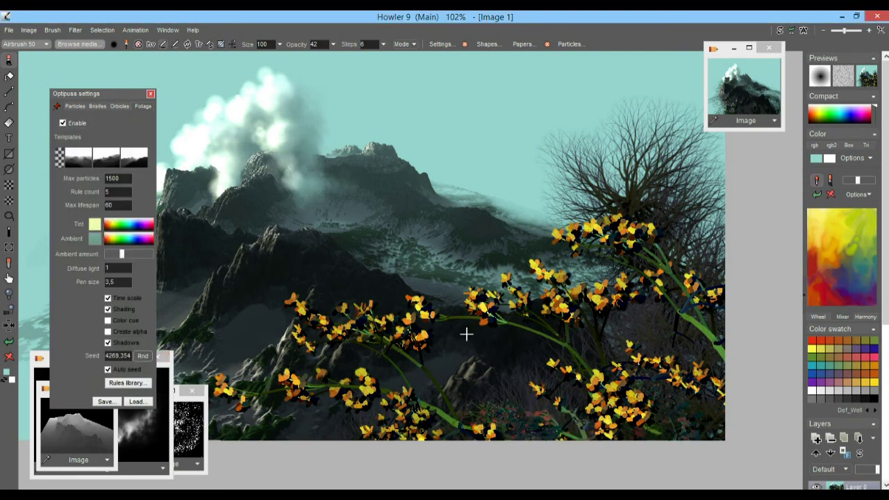
pyautogui.moveTo(317, 383)
pyautogui.mouseDown()
pyautogui.moveTo(485, 297)
pyautogui.moveTo(667, 340)
pyautogui.mouseUp()
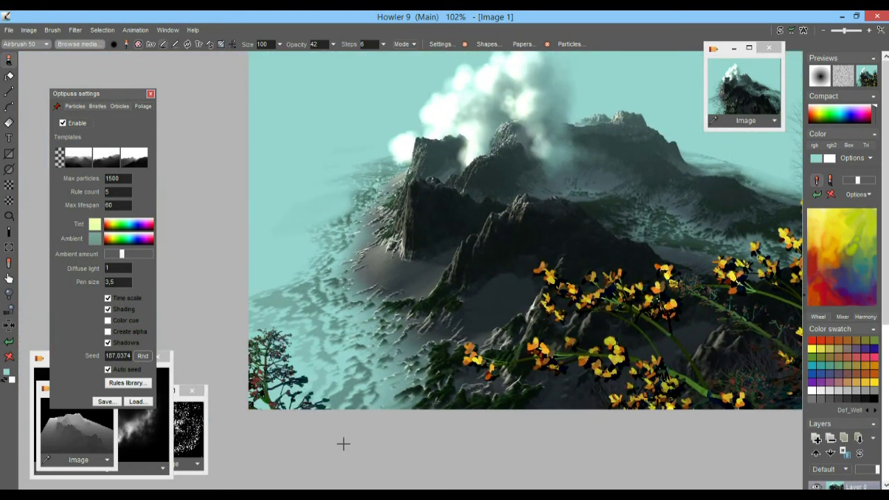
pyautogui.click(309, 452)
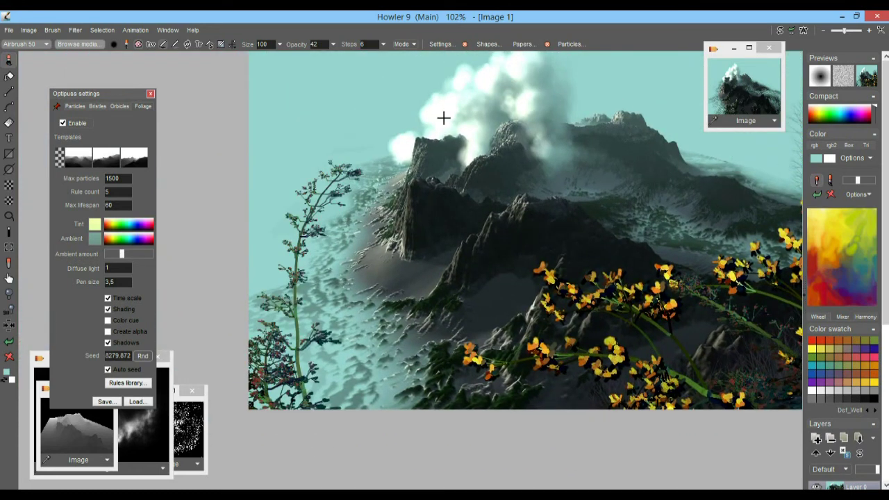
pyautogui.click(414, 417)
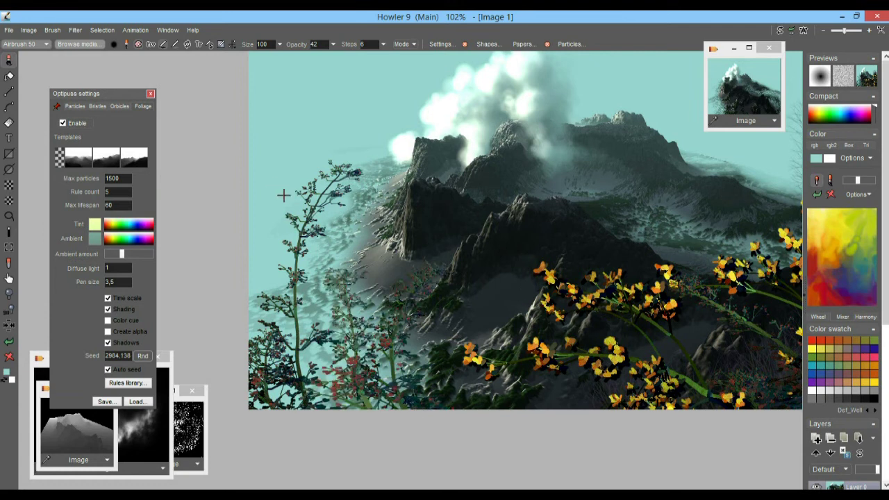
# Step: Load the weed 07.fol foliage preset and thicken the weeds in the landscape's lower-left foreground
pyautogui.click(137, 402)
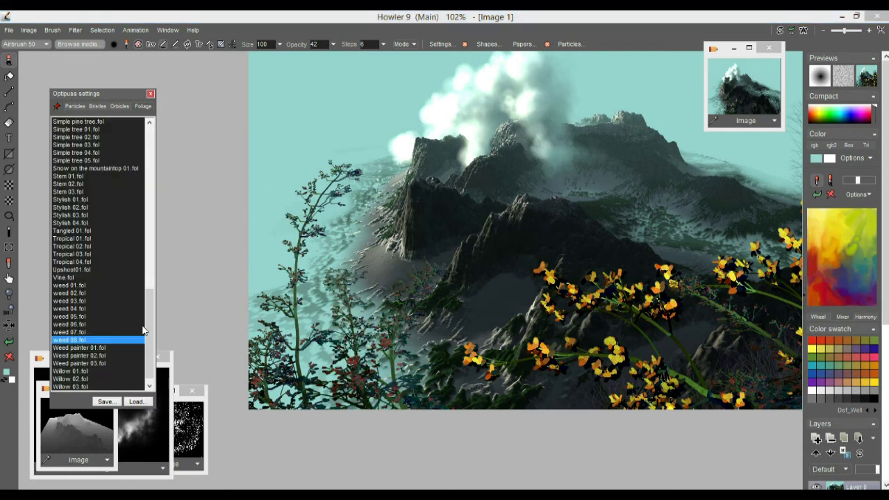
pyautogui.click(77, 332)
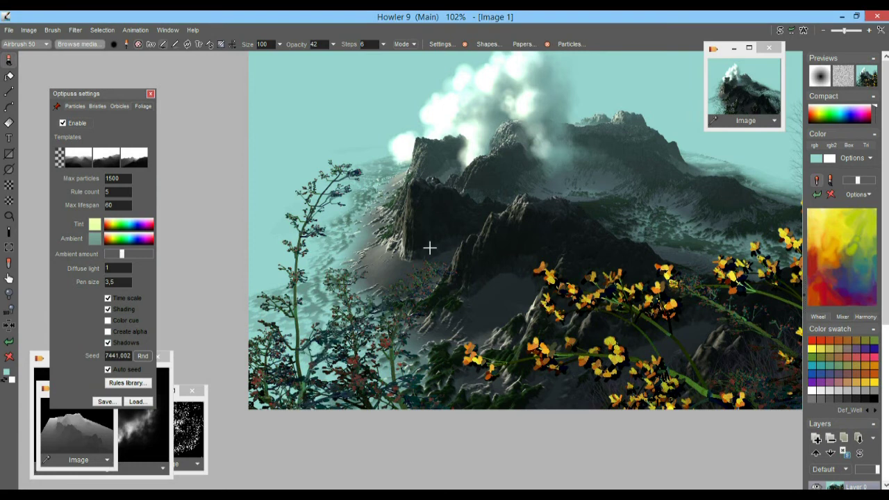
pyautogui.click(340, 399)
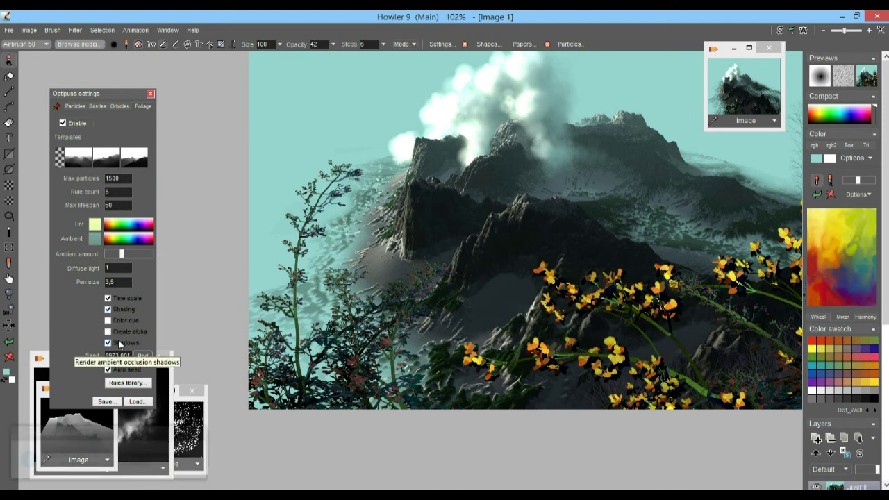
pyautogui.click(198, 434)
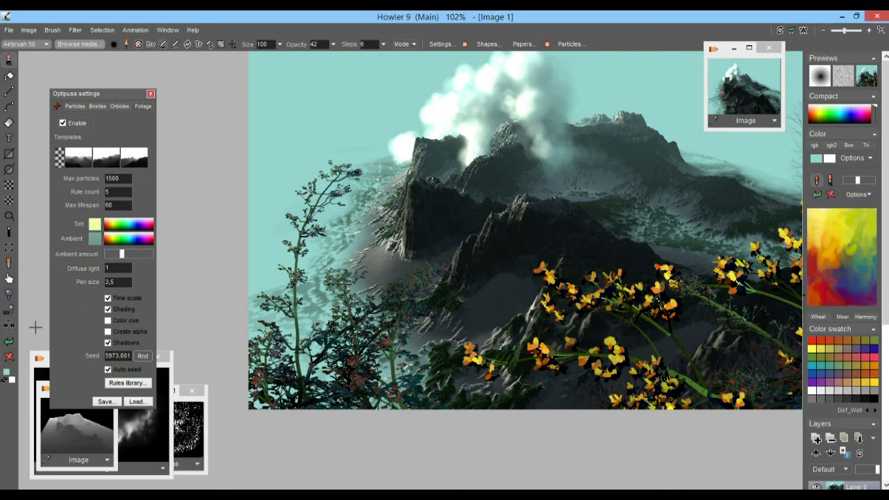
# Step: Load the weed 06.fol foliage preset, undo the orange plants covering the mountain, and paint them in the lower-left corner instead
pyautogui.click(150, 403)
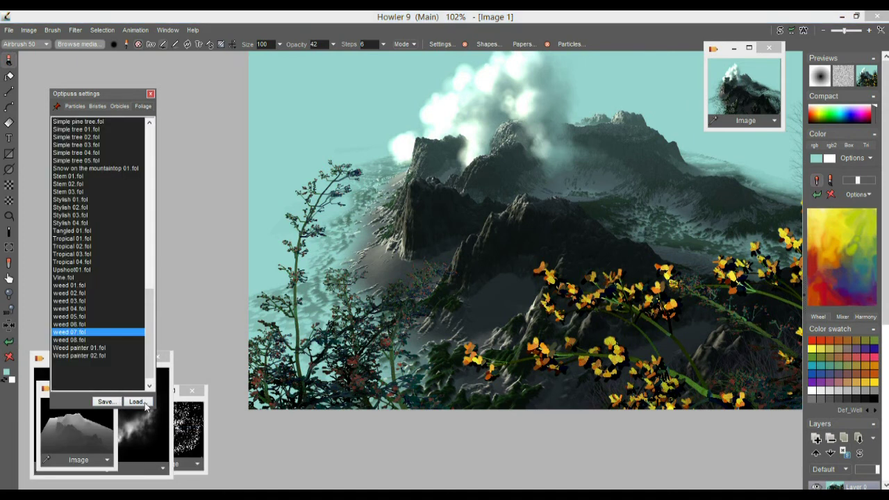
pyautogui.doubleClick(69, 324)
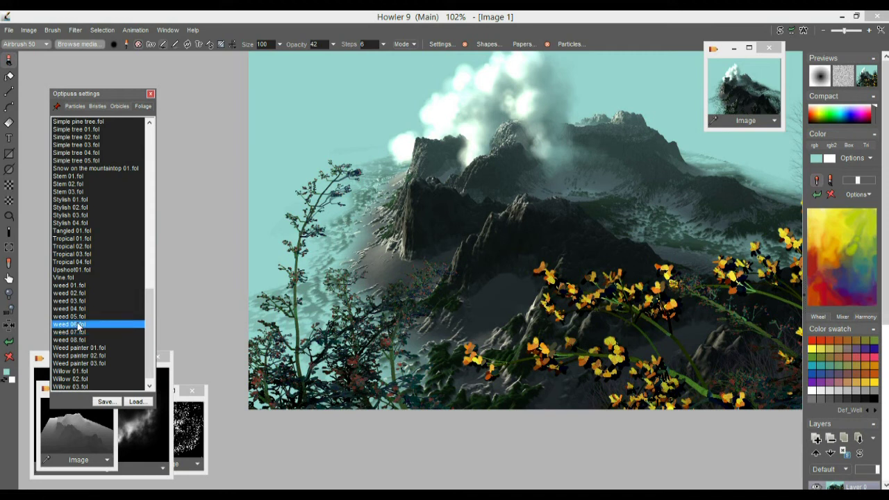
pyautogui.click(411, 408)
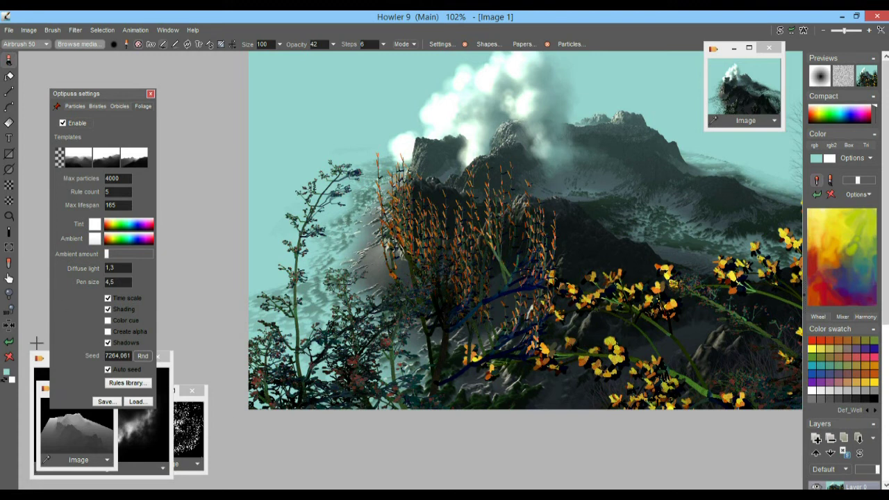
pyautogui.click(9, 341)
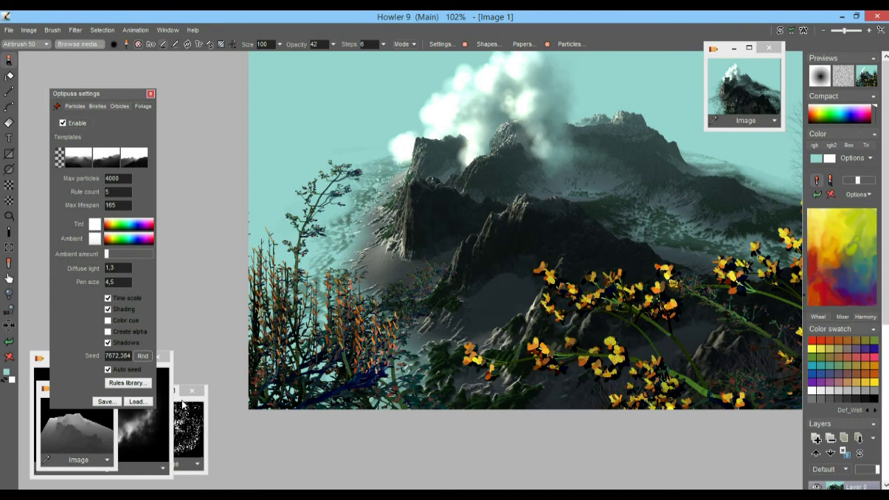
pyautogui.scroll(5, 583, 368)
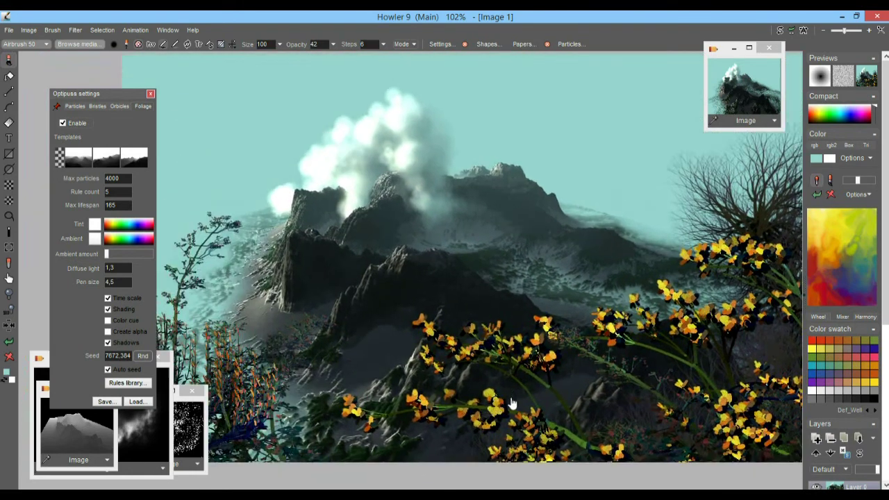
pyautogui.scroll(-3, 497, 439)
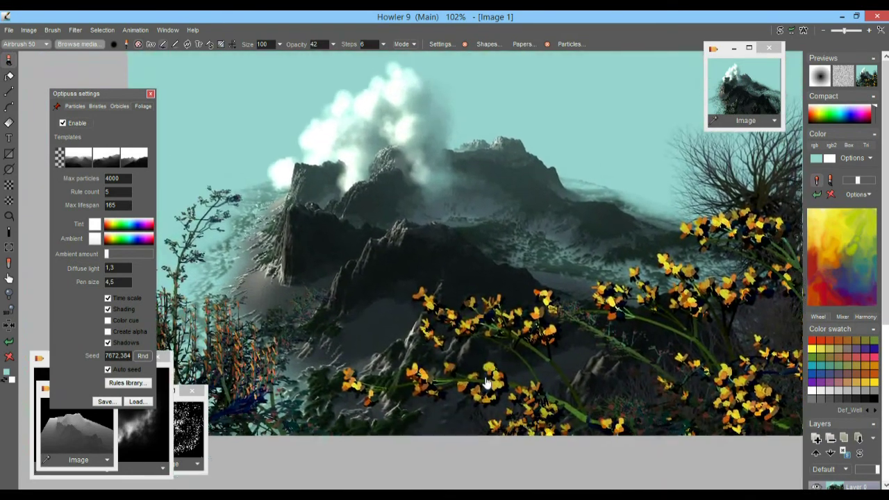
# Step: Load the Stem 03.fol foliage preset
pyautogui.click(147, 402)
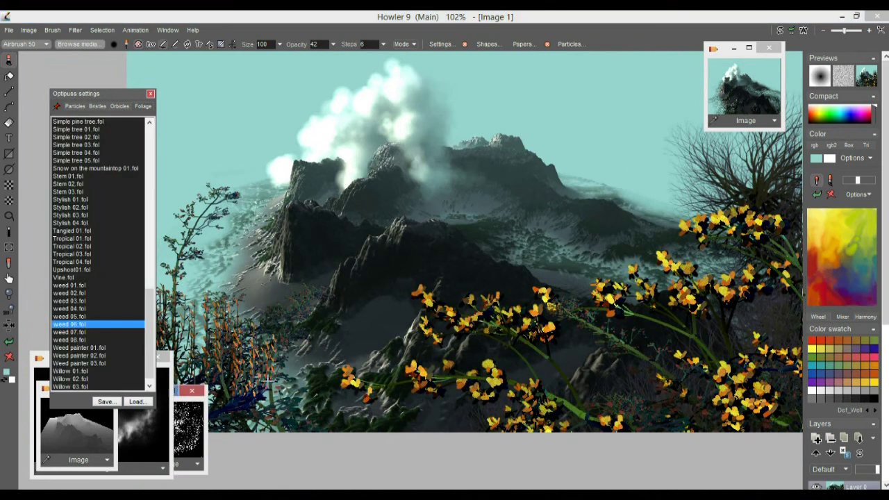
pyautogui.doubleClick(69, 192)
pyautogui.moveTo(307, 444)
pyautogui.mouseDown()
pyautogui.moveTo(347, 257)
pyautogui.moveTo(565, 321)
pyautogui.mouseUp()
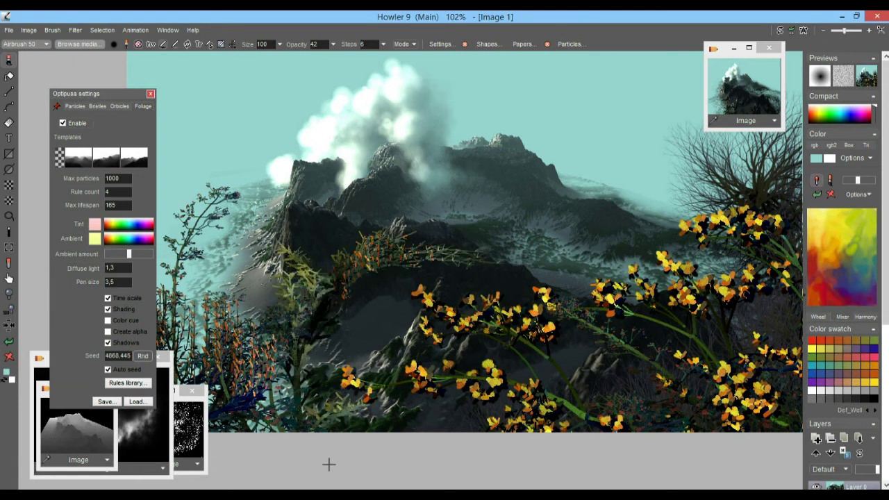
pyautogui.hotkey('ctrl', 'z')
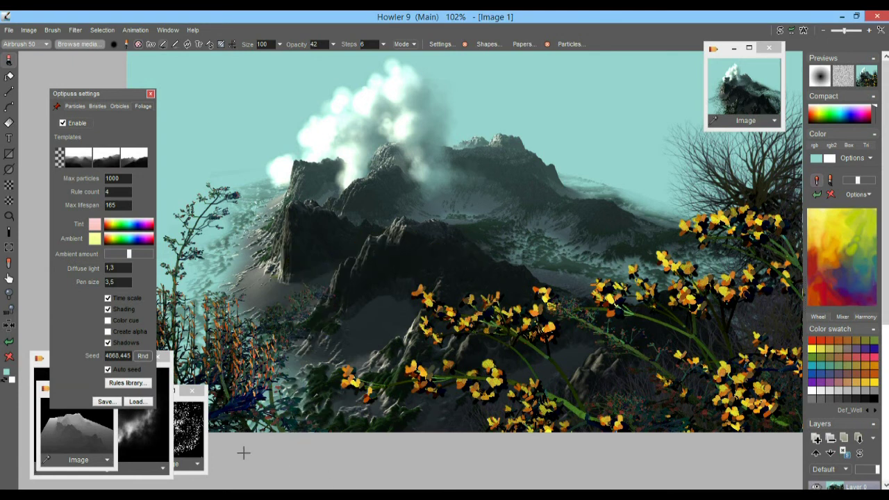
pyautogui.moveTo(324, 336); pyautogui.dragTo(486, 333)
pyautogui.hotkey('ctrl', 'z')
# Step: Paint low fern-like green plants along the bottom foreground between the orange weeds and the yellow flowers
pyautogui.moveTo(339, 424); pyautogui.dragTo(350, 306)
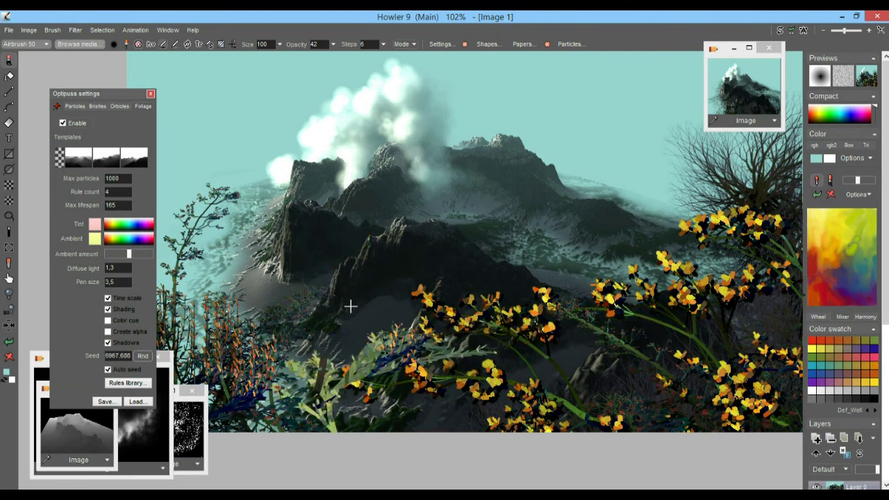
pyautogui.moveTo(422, 427); pyautogui.dragTo(502, 403)
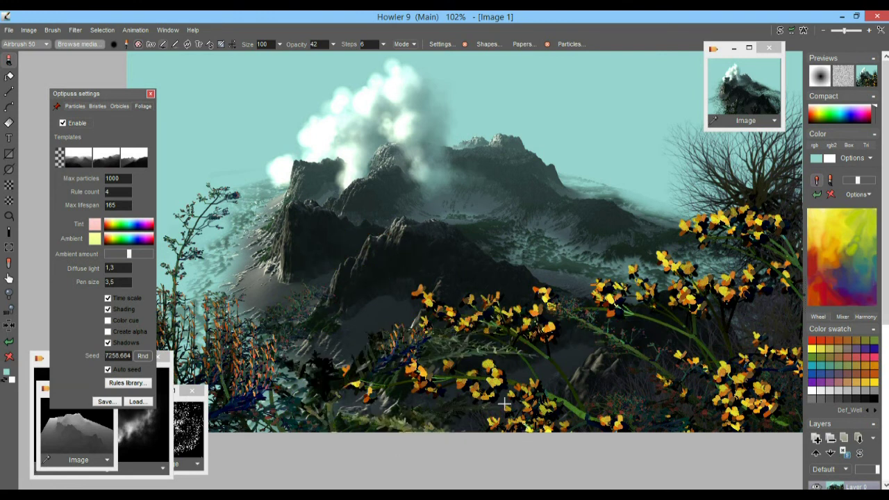
pyautogui.moveTo(423, 427); pyautogui.dragTo(288, 434)
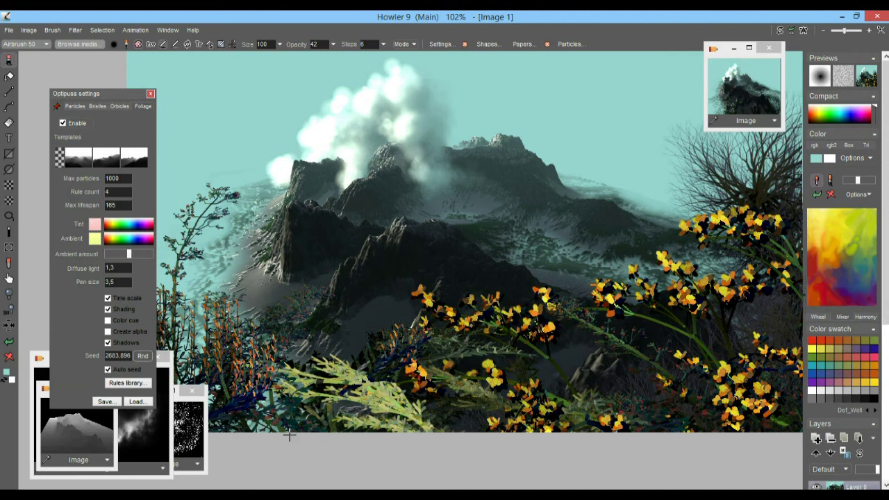
pyautogui.moveTo(451, 448)
pyautogui.mouseDown()
pyautogui.moveTo(343, 444)
pyautogui.moveTo(284, 400)
pyautogui.mouseUp()
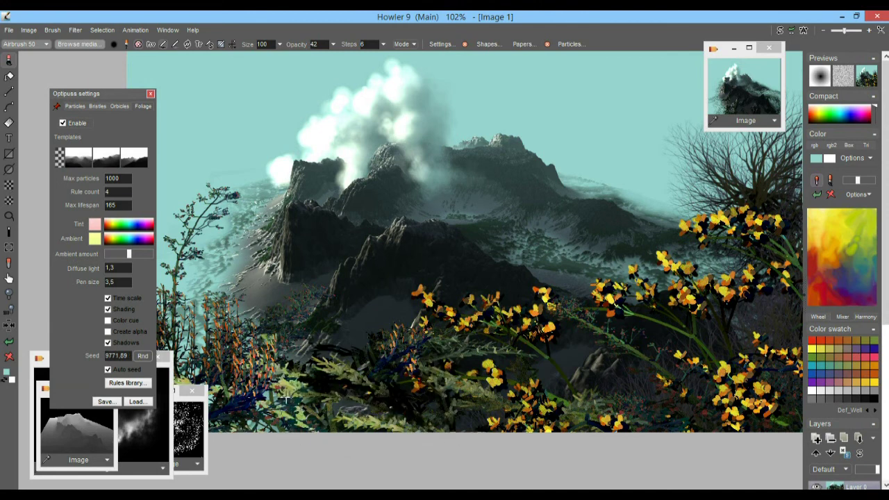
pyautogui.moveTo(543, 245)
pyautogui.mouseDown()
pyautogui.moveTo(507, 311)
pyautogui.moveTo(559, 301)
pyautogui.moveTo(548, 313)
pyautogui.moveTo(538, 300)
pyautogui.mouseUp()
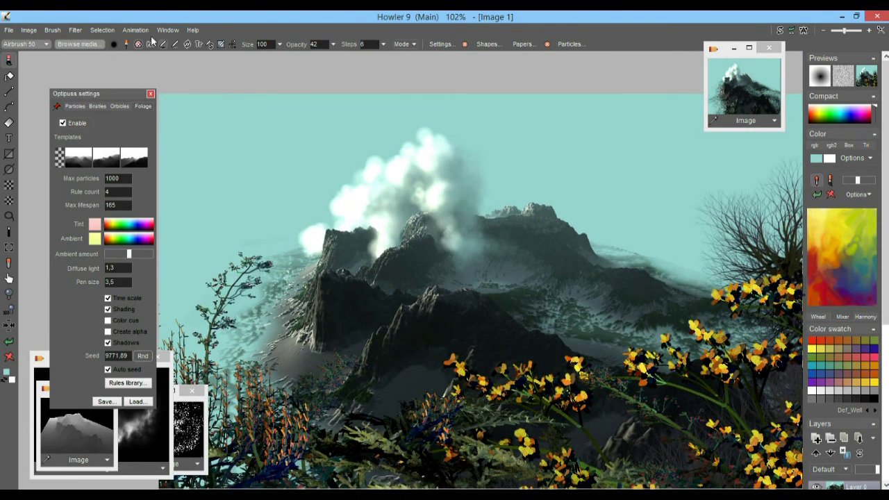
# Step: Disable foliage painting, close the Optipuss settings, and open the lens flare options clear of the sky
pyautogui.click(63, 124)
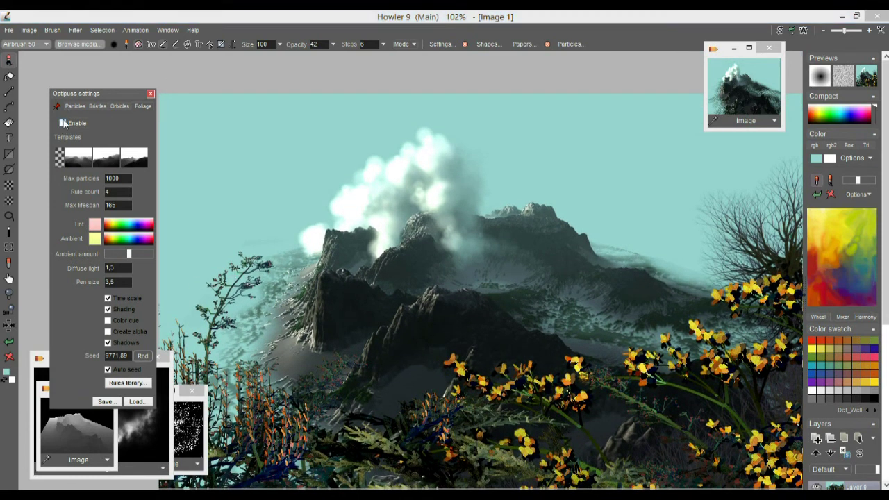
pyautogui.click(151, 94)
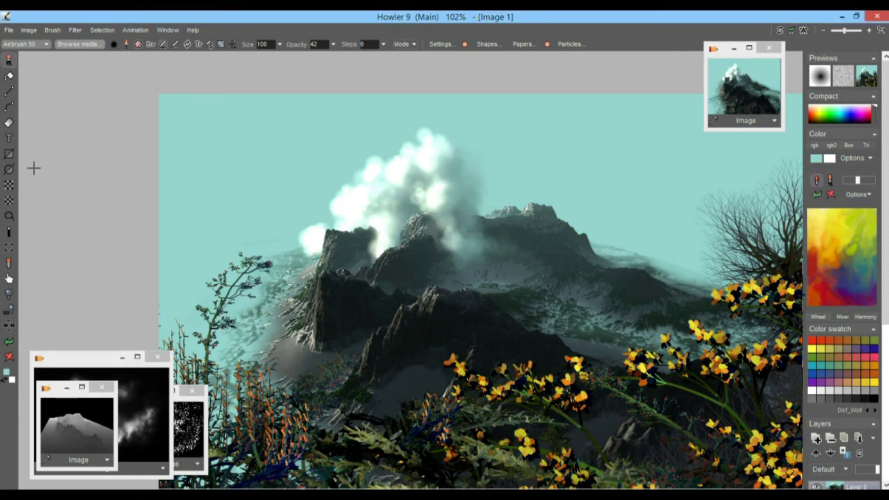
pyautogui.rightClick(11, 124)
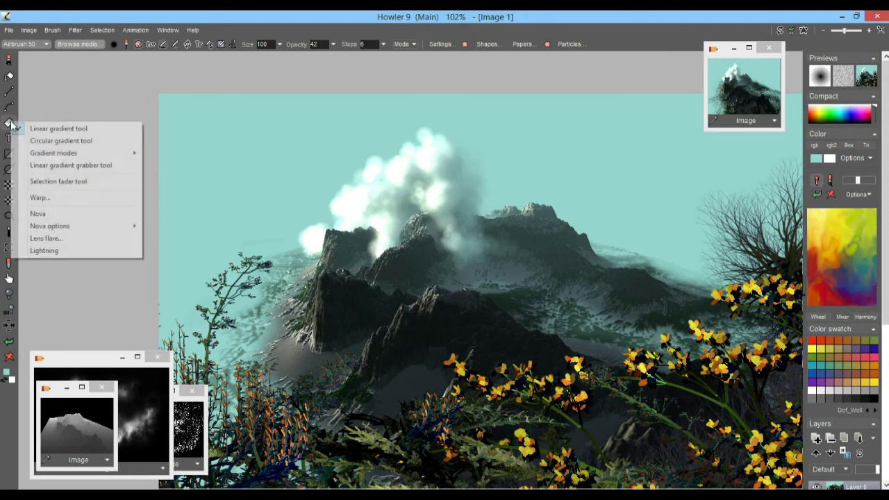
pyautogui.click(61, 240)
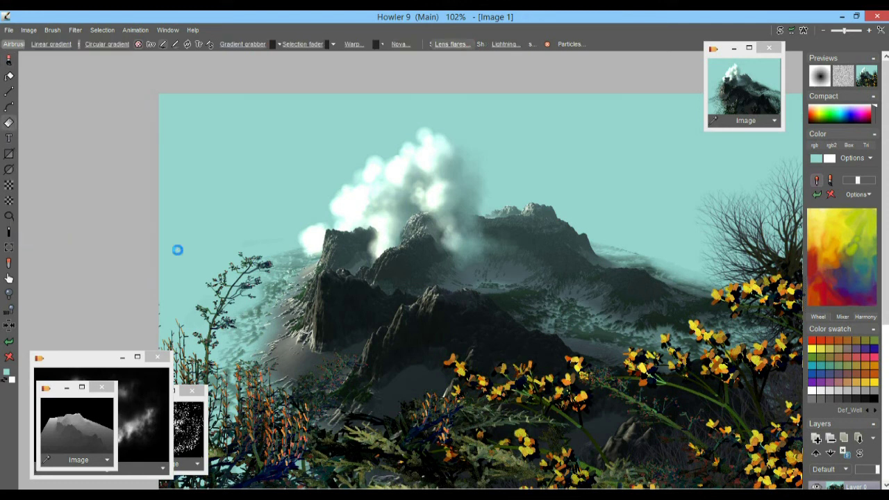
pyautogui.moveTo(331, 60); pyautogui.dragTo(616, 310)
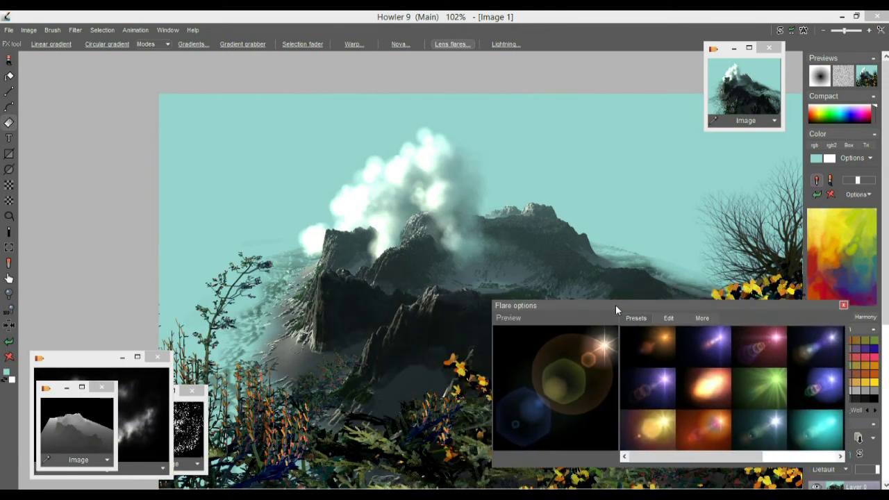
# Step: Try the orange lens flare preset in the sky beside the smoke plume and undo it
pyautogui.click(666, 338)
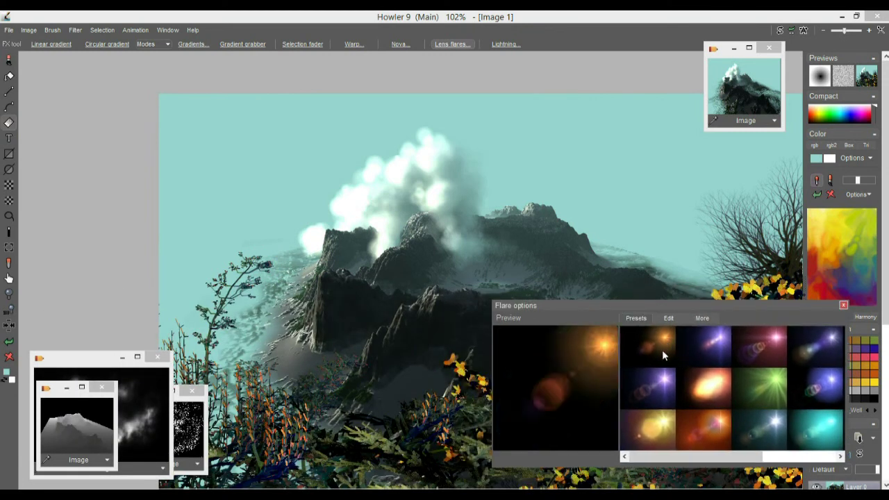
pyautogui.moveTo(269, 180); pyautogui.dragTo(448, 234)
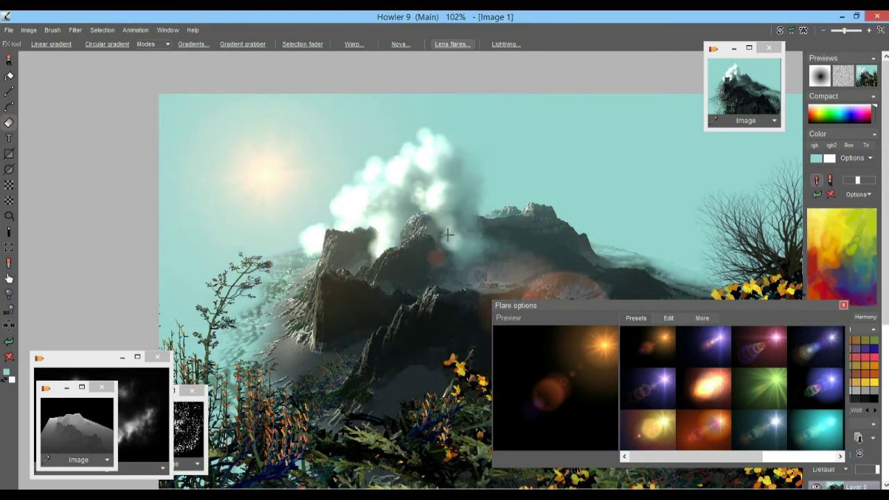
pyautogui.moveTo(566, 310); pyautogui.dragTo(102, 318)
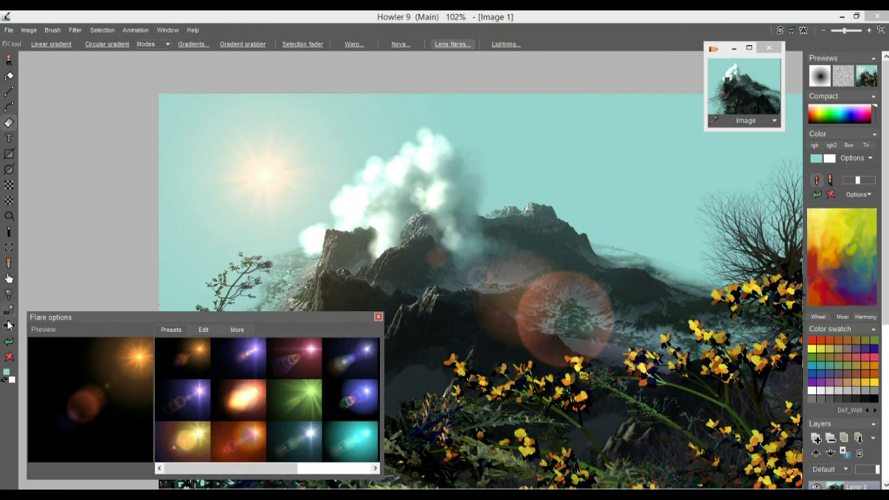
pyautogui.click(9, 342)
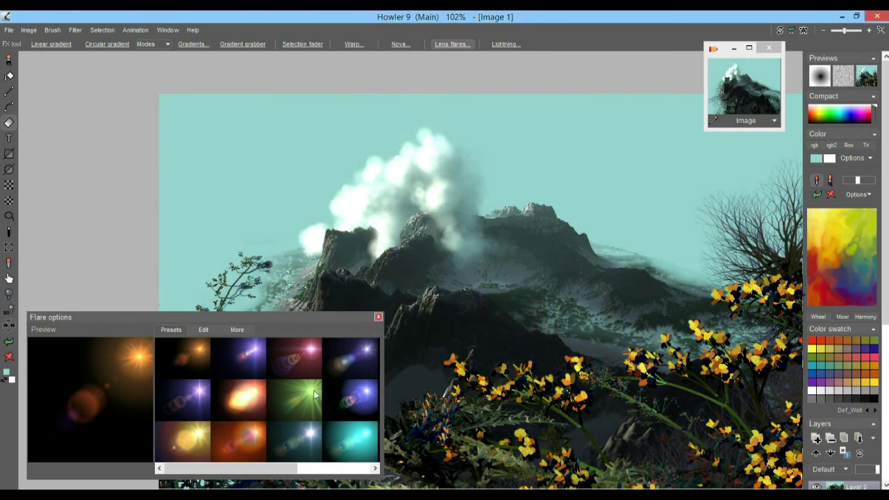
# Step: Try the bright orange glow and the hexagonal ring flare presets beside the smoke plume and undo them
pyautogui.click(310, 466)
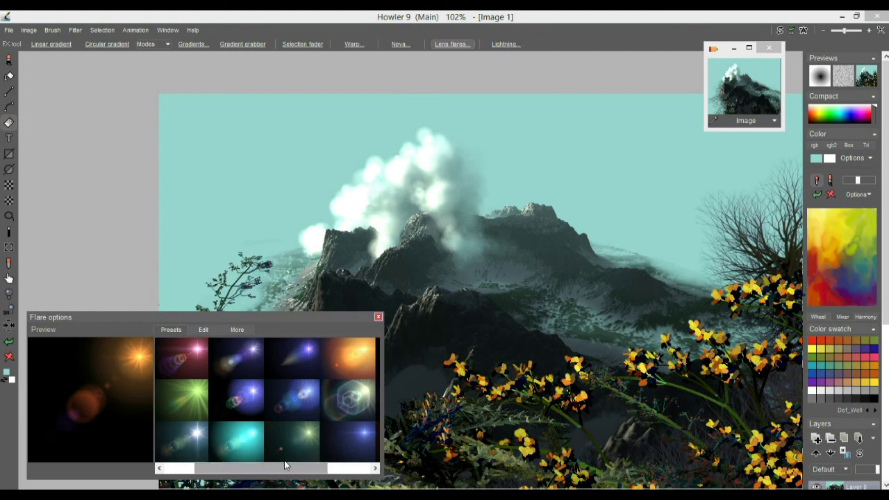
pyautogui.click(358, 361)
pyautogui.moveTo(297, 178); pyautogui.dragTo(316, 139)
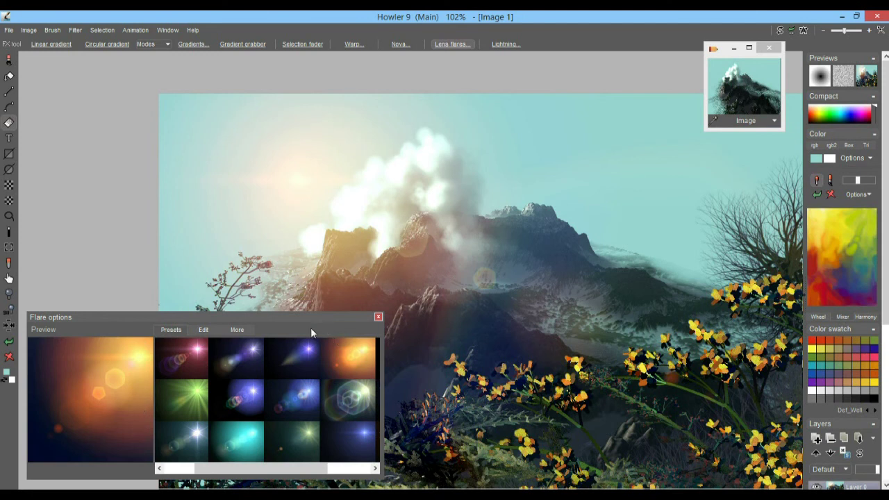
pyautogui.click(350, 417)
pyautogui.moveTo(302, 182); pyautogui.dragTo(305, 152)
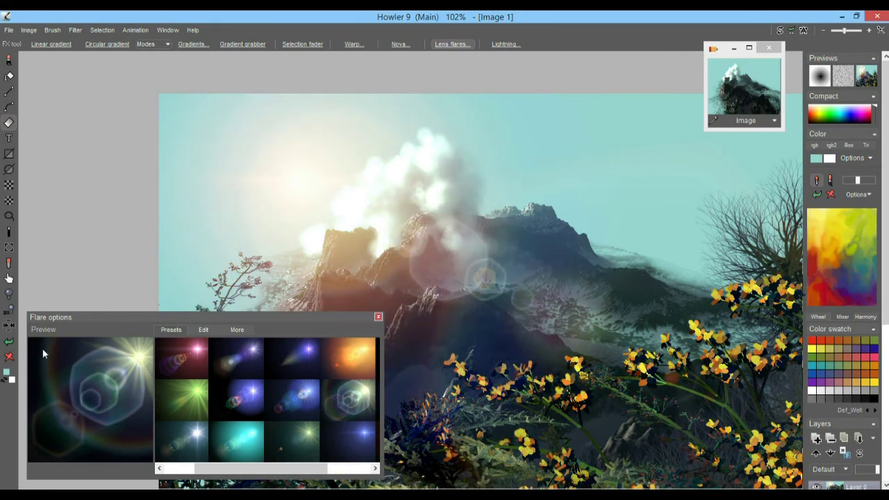
pyautogui.click(9, 342)
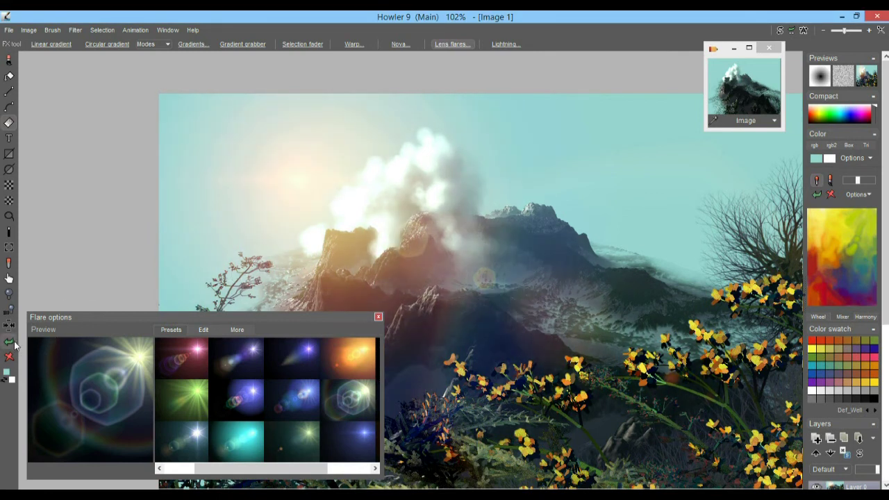
# Step: Try the blue flare preset, place the green starburst flare in the sky left of the smoke plume, and close the flare options
pyautogui.click(341, 451)
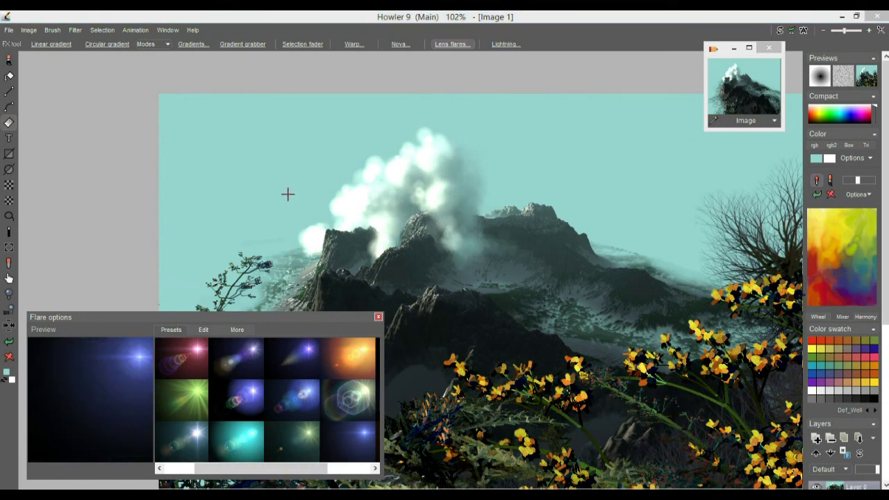
pyautogui.moveTo(281, 161); pyautogui.dragTo(375, 135)
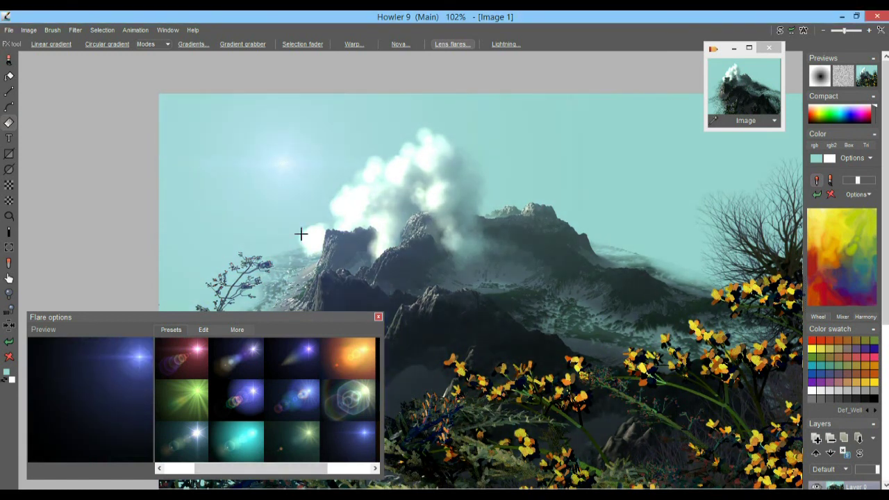
pyautogui.click(181, 411)
pyautogui.moveTo(282, 163); pyautogui.dragTo(223, 105)
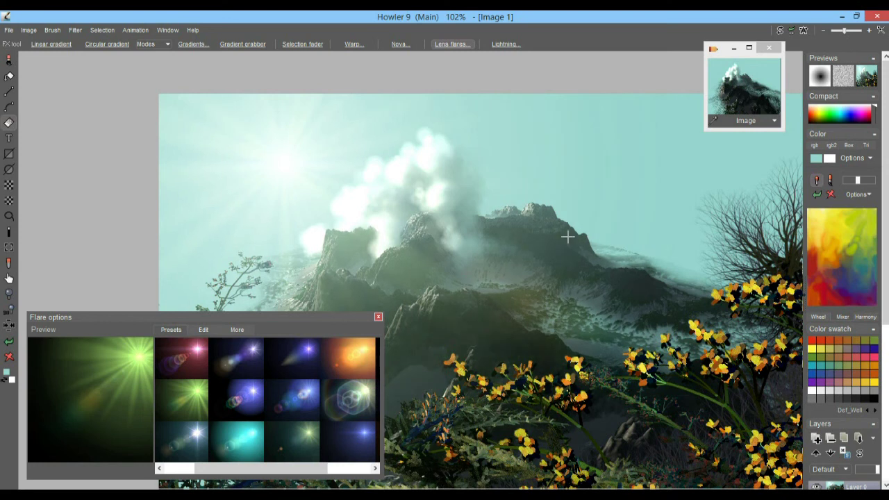
pyautogui.click(377, 318)
# Step: Examine the flare-lit mountain slopes up close and the composition as a whole
pyautogui.scroll(1, 524, 298)
pyautogui.moveTo(398, 262); pyautogui.dragTo(388, 283)
pyautogui.scroll(2, 502, 303)
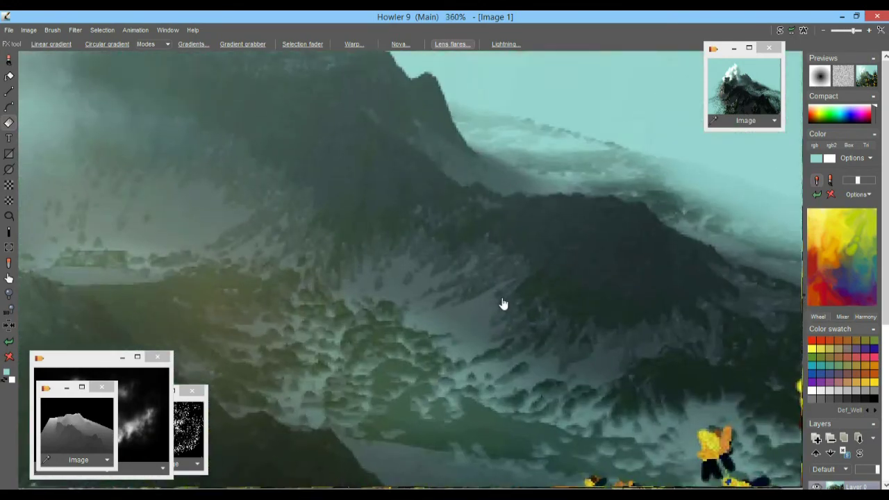
pyautogui.scroll(-3, 399, 303)
pyautogui.scroll(2, 456, 304)
pyautogui.moveTo(333, 210); pyautogui.dragTo(476, 192)
pyautogui.scroll(-3, 478, 258)
pyautogui.scroll(1, 375, 269)
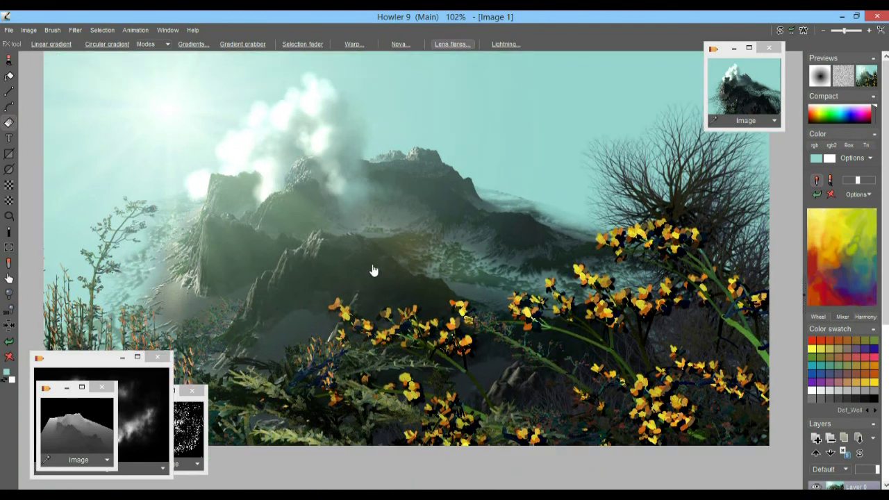
# Step: Expand the dynamic range of the image
pyautogui.click(29, 30)
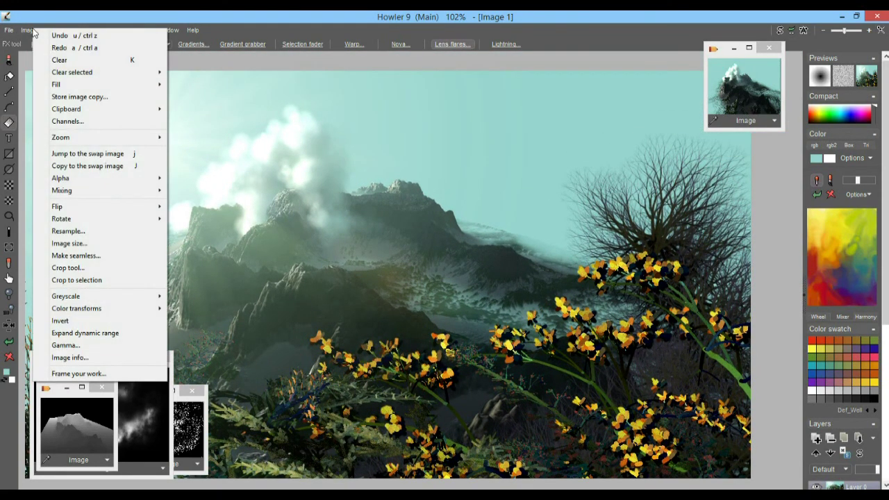
pyautogui.click(119, 333)
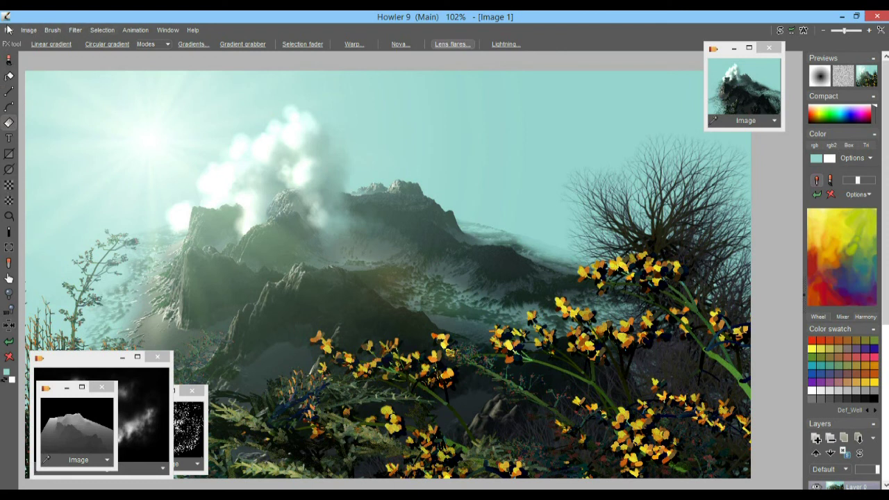
# Step: Store a copy of the finished image and place its thumbnail below the earlier stored mountain render
pyautogui.click(31, 30)
pyautogui.click(34, 24)
pyautogui.click(28, 30)
pyautogui.click(93, 99)
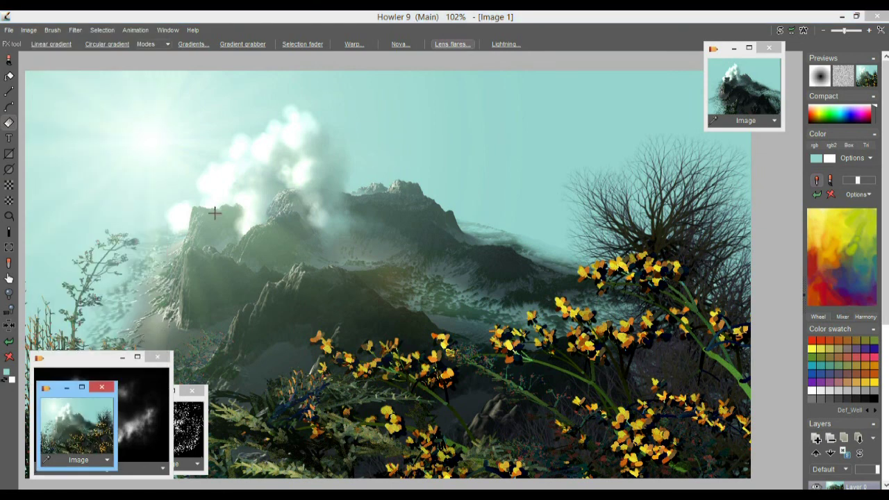
pyautogui.moveTo(59, 388); pyautogui.dragTo(750, 134)
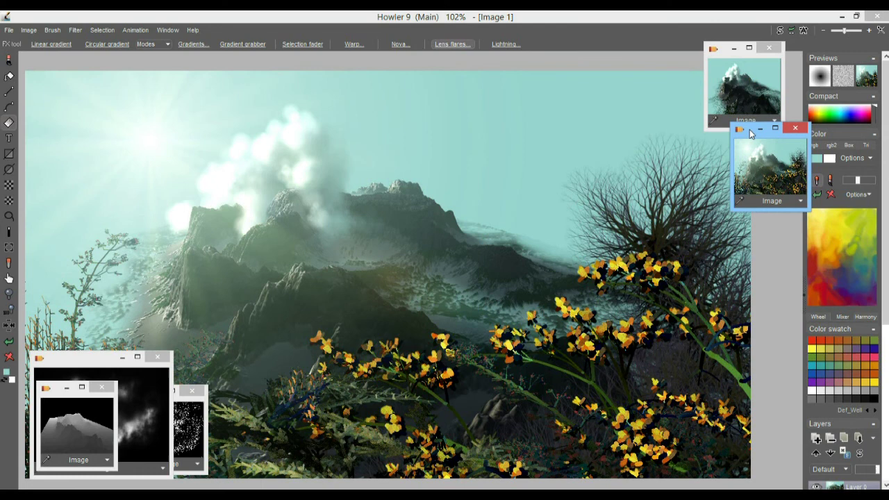
pyautogui.click(738, 95)
pyautogui.click(772, 178)
# Step: Crop the image on all sides to a wide frame around the mountain, about 1094 by 537 pixels
pyautogui.click(30, 30)
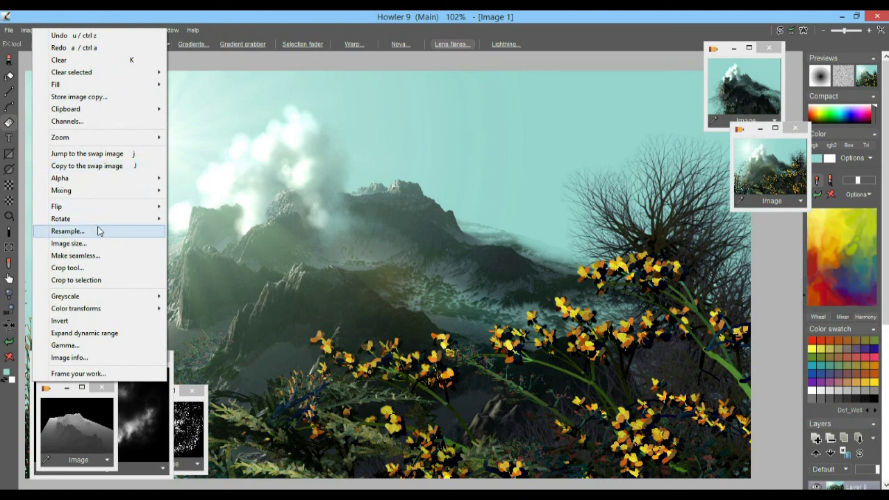
pyautogui.click(93, 269)
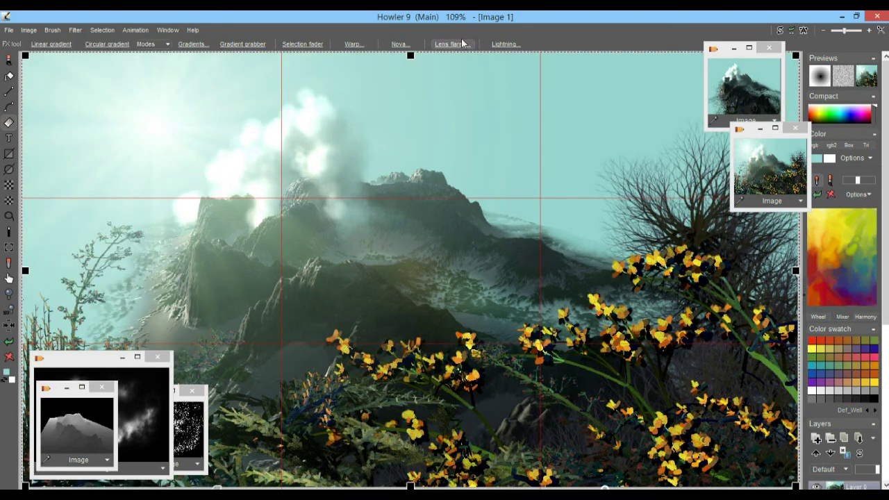
pyautogui.moveTo(409, 54); pyautogui.dragTo(409, 92)
pyautogui.moveTo(24, 276); pyautogui.dragTo(81, 277)
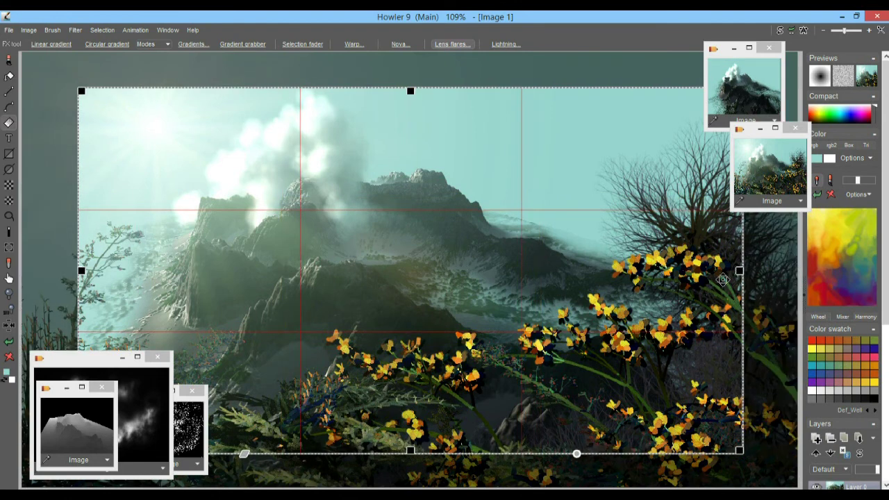
pyautogui.moveTo(412, 454); pyautogui.dragTo(411, 427)
pyautogui.moveTo(432, 271)
pyautogui.mouseDown()
pyautogui.moveTo(426, 248)
pyautogui.moveTo(434, 259)
pyautogui.mouseUp()
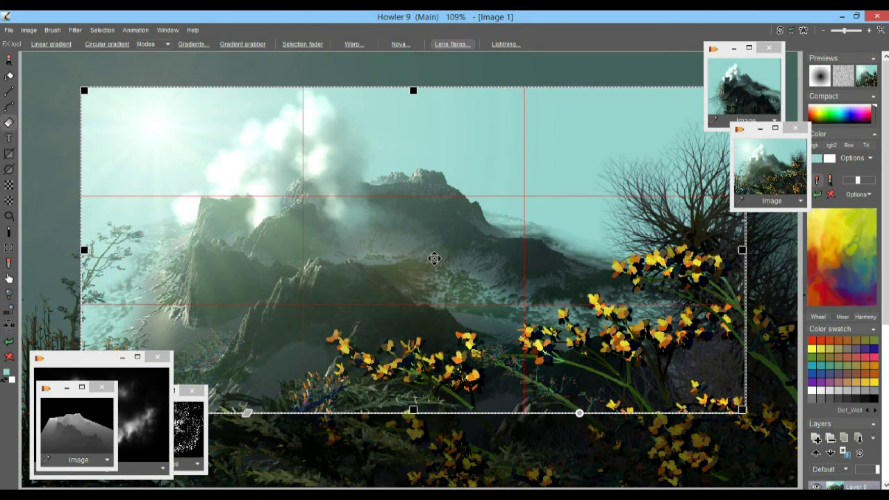
pyautogui.moveTo(438, 218)
pyautogui.mouseDown()
pyautogui.moveTo(438, 248)
pyautogui.moveTo(440, 238)
pyautogui.moveTo(465, 232)
pyautogui.moveTo(442, 229)
pyautogui.mouseUp()
pyautogui.rightClick(365, 284)
pyautogui.click(402, 291)
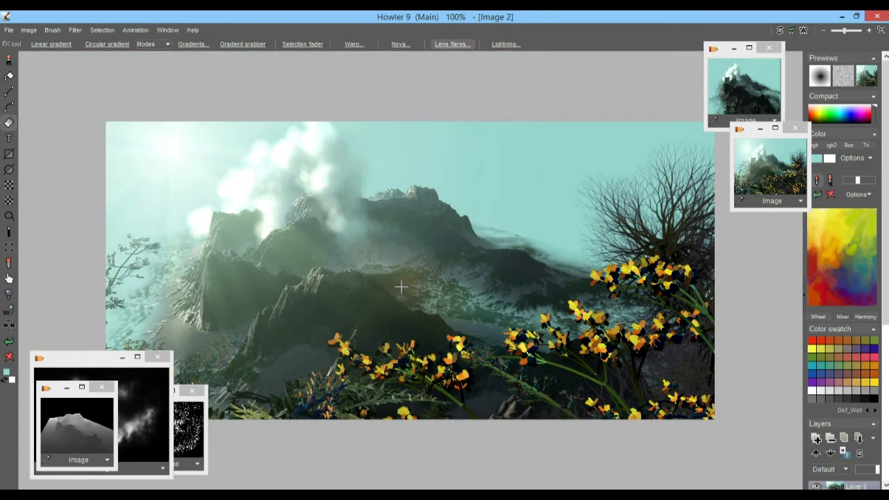
# Step: Check the pixel dimensions of the cropped image in its image information
pyautogui.click(26, 31)
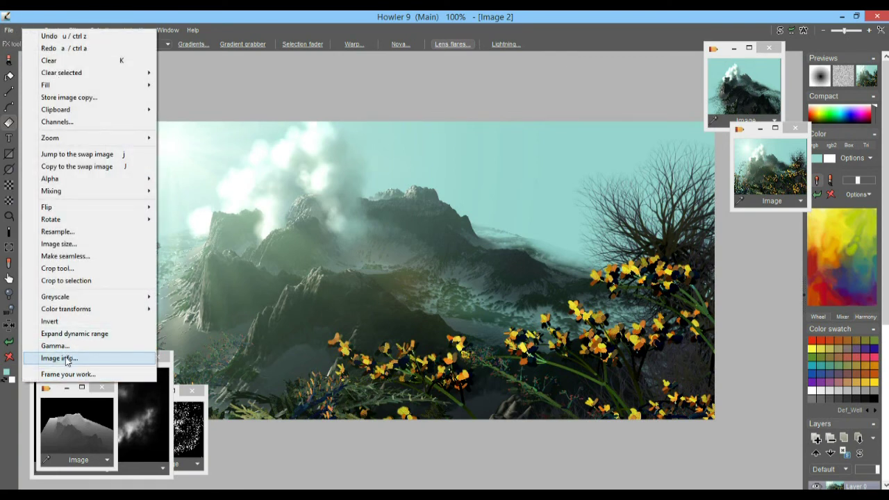
pyautogui.click(56, 358)
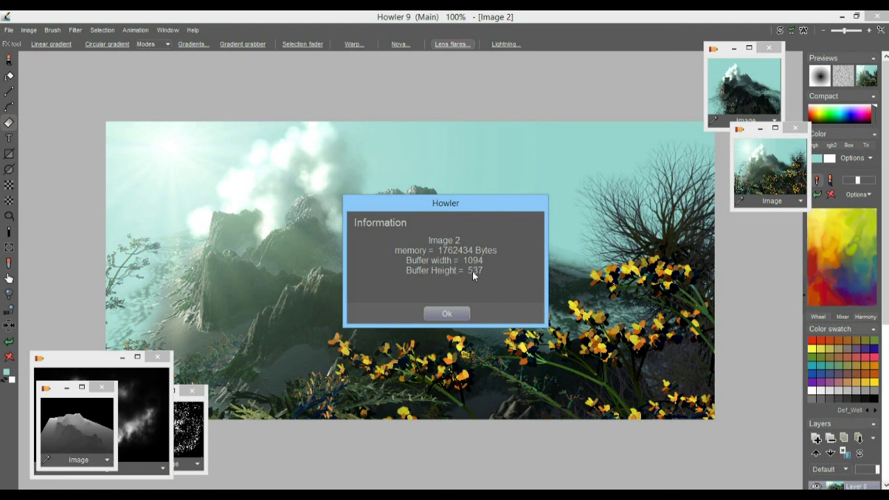
pyautogui.click(446, 313)
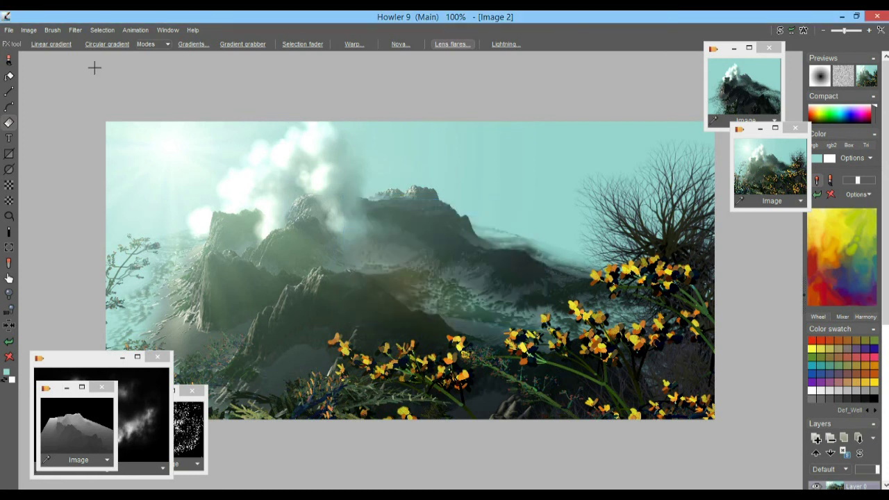
# Step: Open the resample settings for the cropped image, try heights of 480 and 360 pixels, and set the width to 960 pixels
pyautogui.click(28, 30)
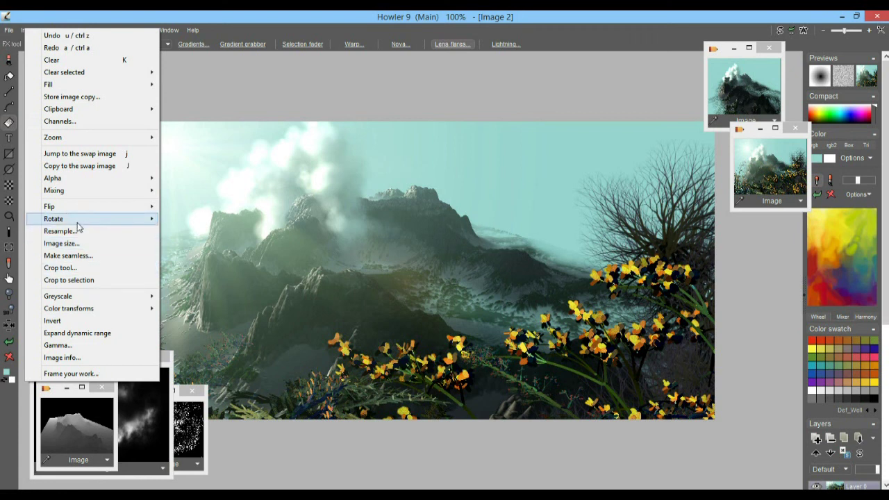
pyautogui.moveTo(77, 223)
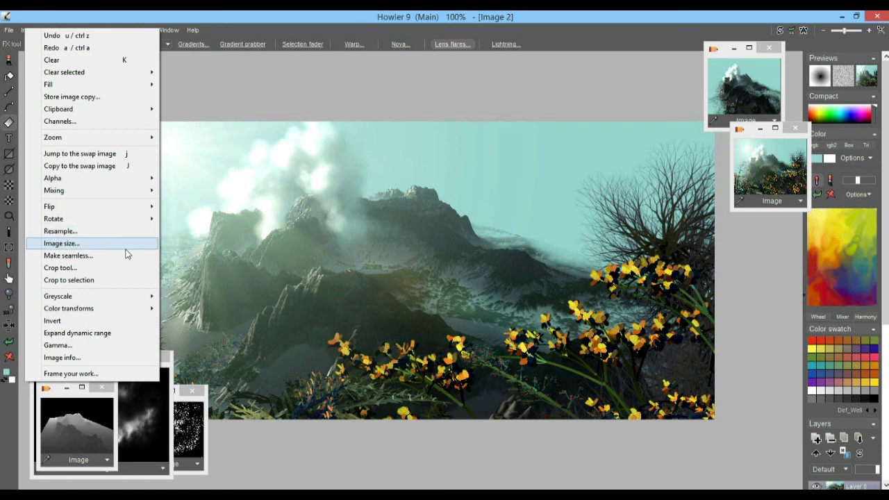
pyautogui.click(64, 233)
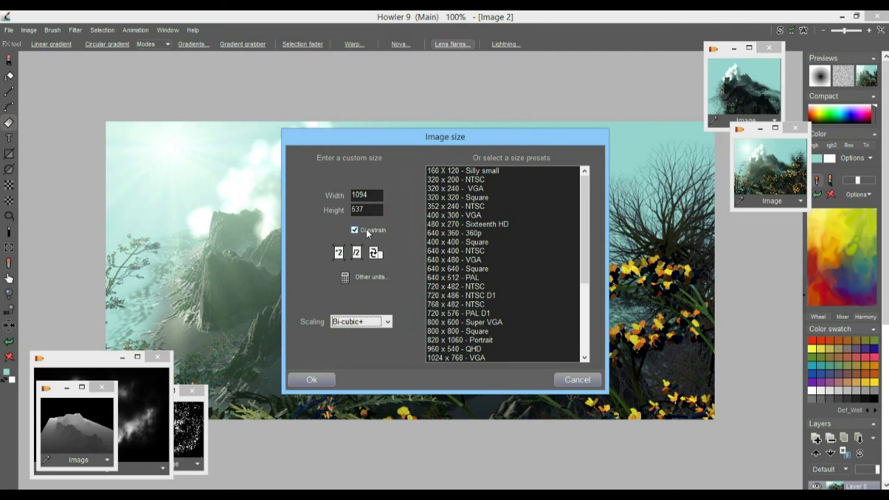
pyautogui.doubleClick(370, 211)
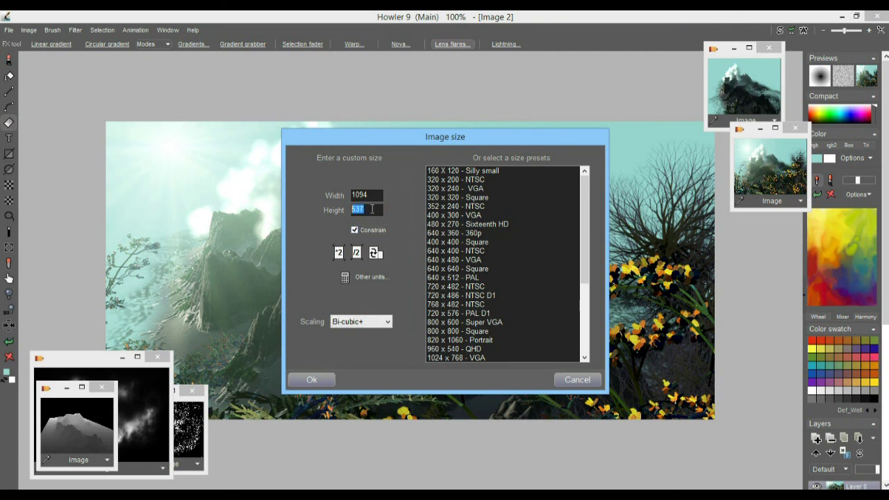
pyautogui.write('480')
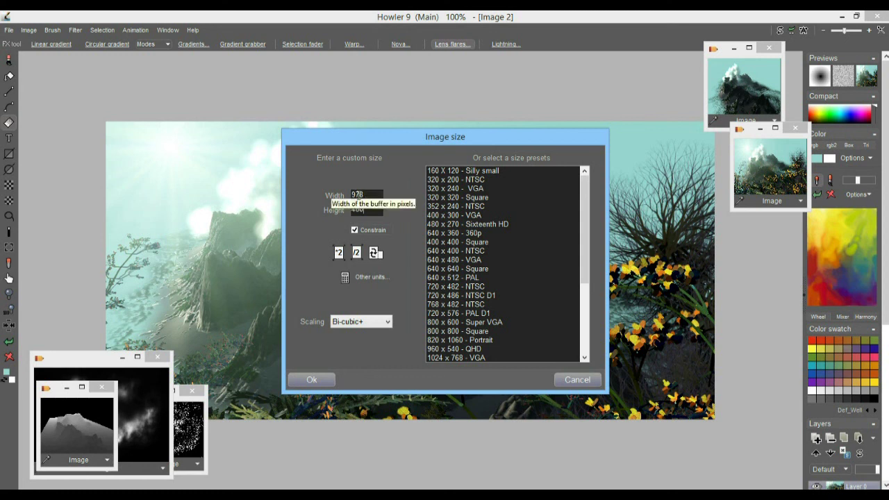
pyautogui.moveTo(366, 195); pyautogui.dragTo(335, 209)
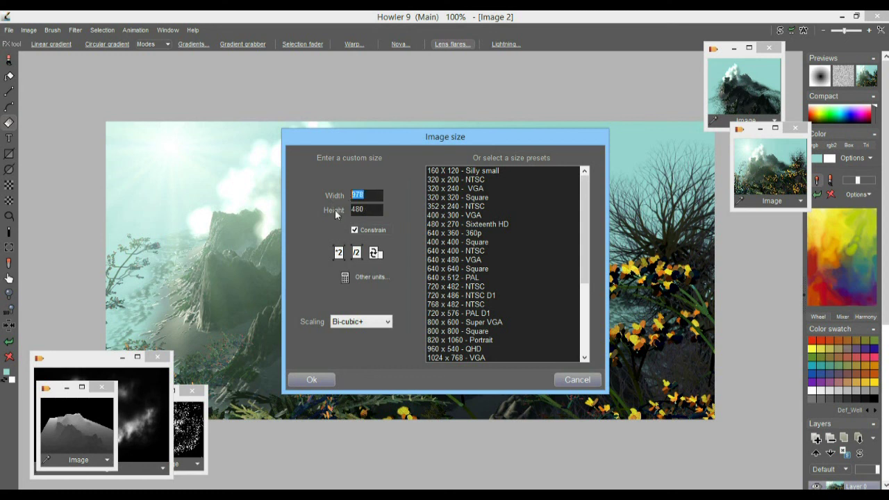
pyautogui.write('860')
pyautogui.moveTo(370, 210); pyautogui.dragTo(321, 212)
pyautogui.write('360')
pyautogui.moveTo(375, 195); pyautogui.dragTo(319, 195)
pyautogui.write('960')
# Step: Turn off the proportion constraint, set the height to 468 pixels and resample the image with Bi-cubic+ scaling
pyautogui.click(354, 230)
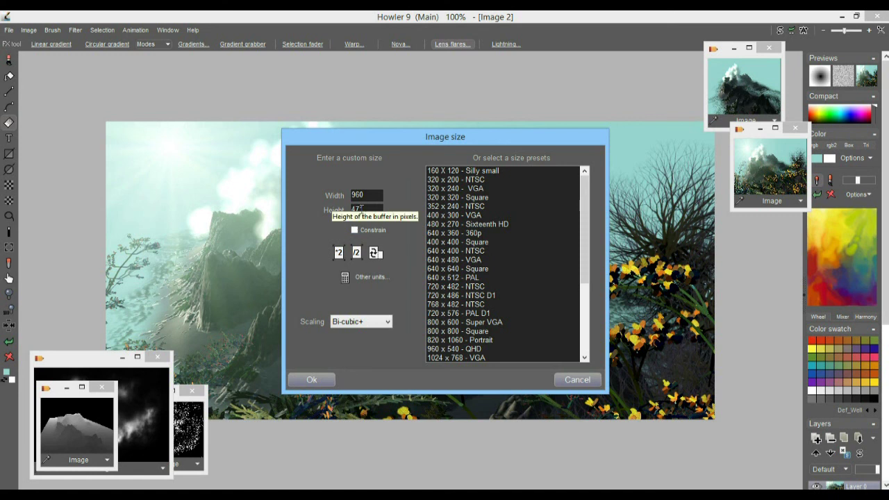
pyautogui.moveTo(360, 210); pyautogui.dragTo(364, 210)
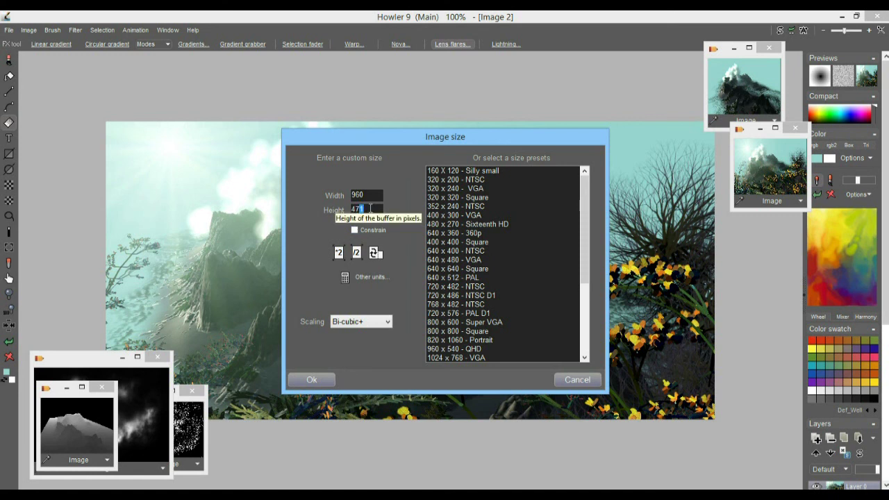
pyautogui.click(357, 211)
pyautogui.doubleClick(366, 209)
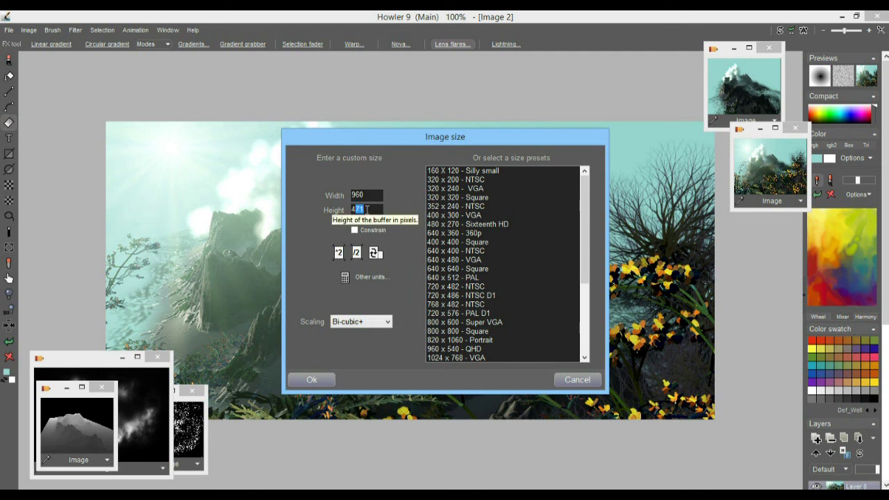
pyautogui.write('46')
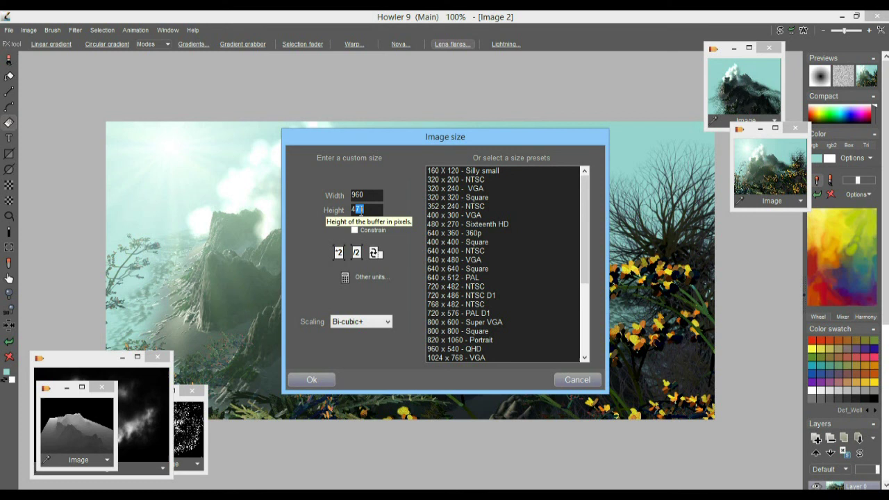
pyautogui.write('8')
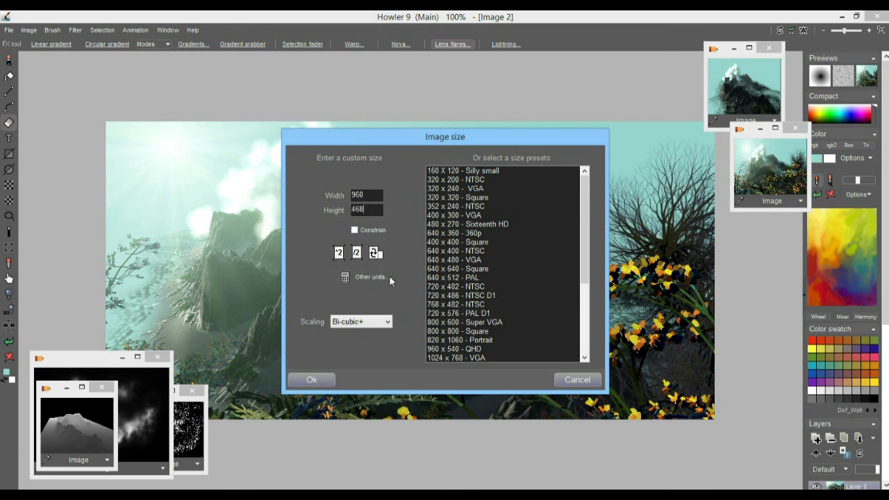
pyautogui.click(328, 380)
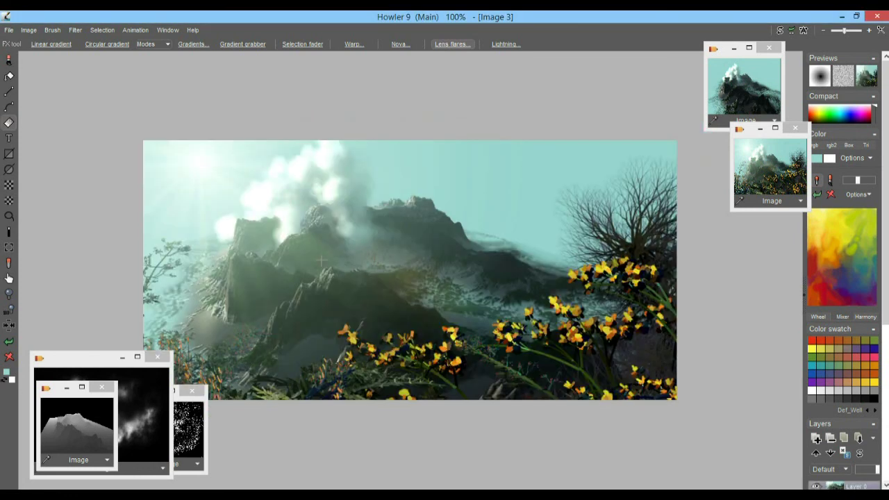
# Step: Sharpen the resampled image with Digital photo enhance in YUV mode, raising the detail enhancement slightly above its midpoint
pyautogui.click(103, 31)
pyautogui.click(135, 37)
pyautogui.click(78, 30)
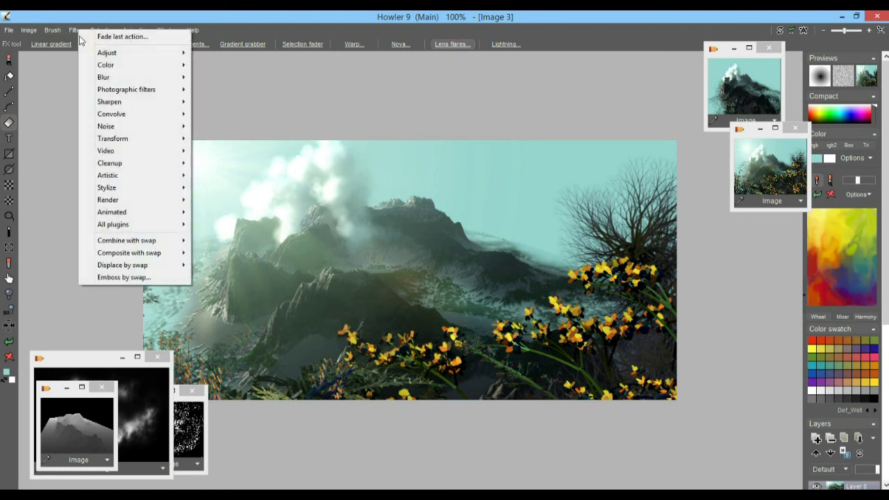
pyautogui.moveTo(111, 95)
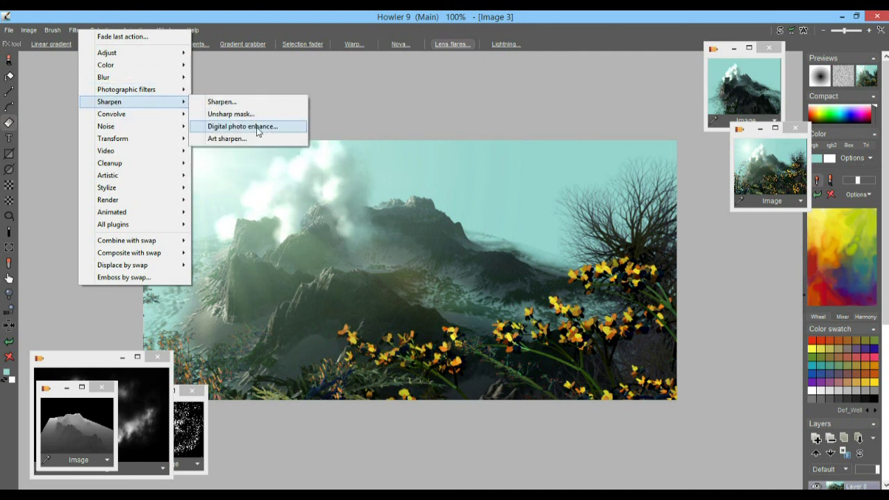
pyautogui.click(258, 132)
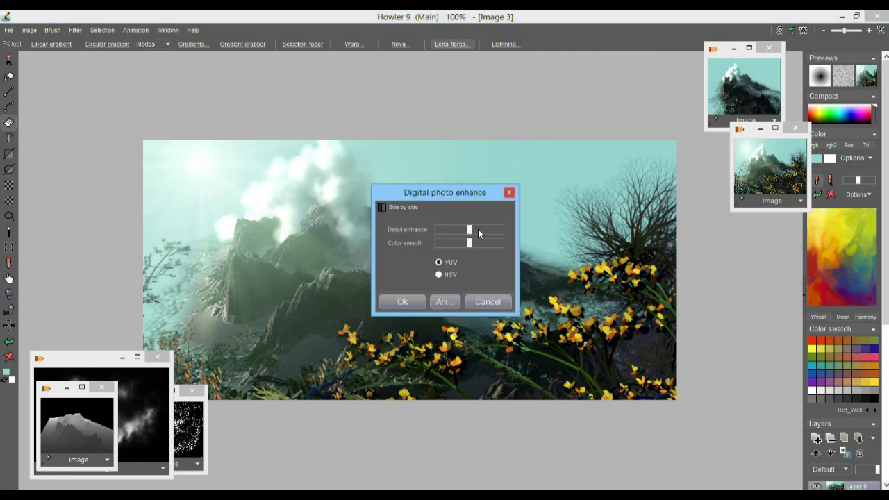
pyautogui.moveTo(490, 229); pyautogui.dragTo(478, 230)
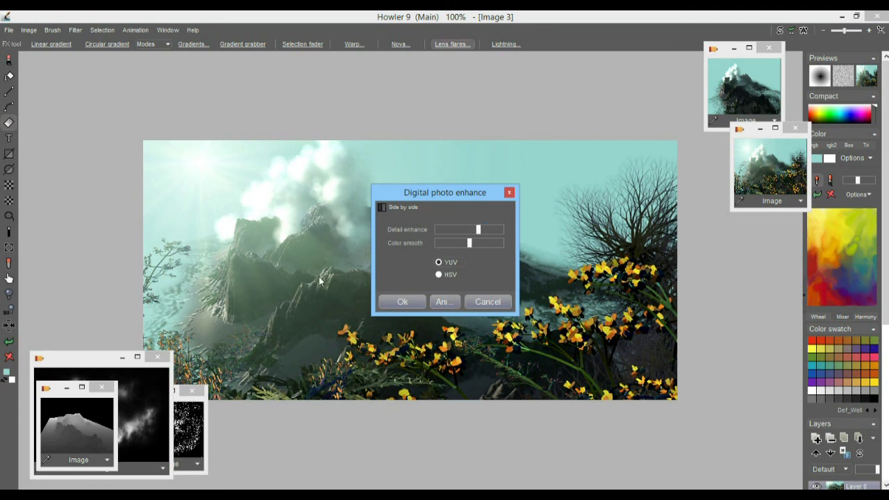
pyautogui.click(405, 302)
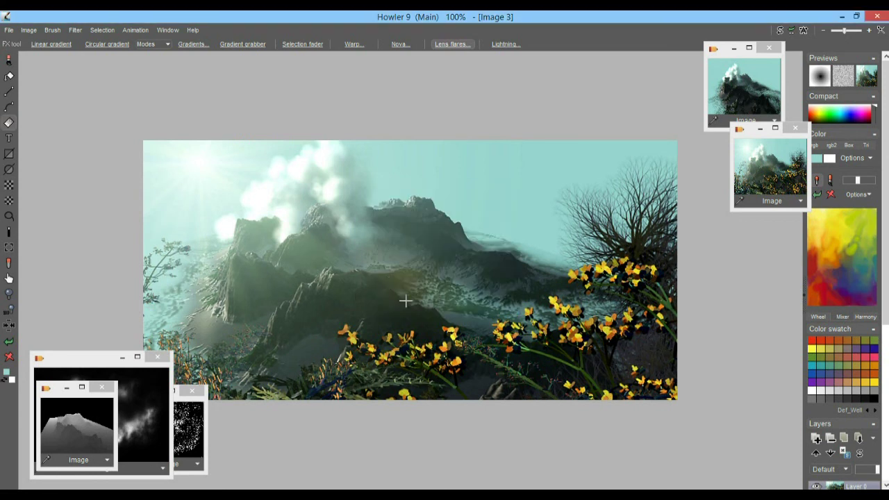
# Step: Examine the sharpened detail of the mountain and yellow flowers at 180% magnification
pyautogui.scroll(1, 309, 262)
pyautogui.scroll(2, 309, 261)
pyautogui.moveTo(370, 276); pyautogui.dragTo(452, 249)
pyautogui.scroll(2, 479, 297)
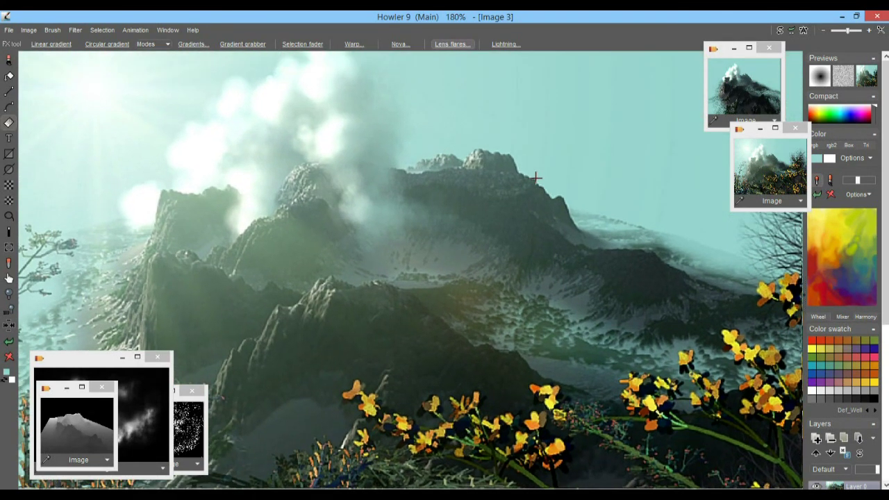